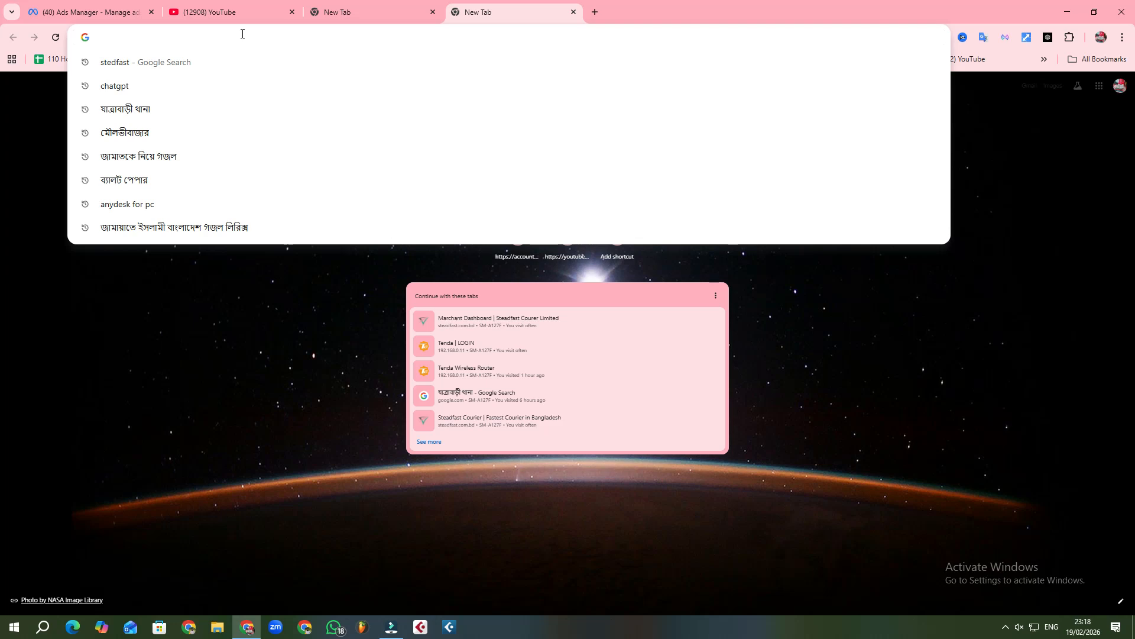
# - Open the Ads Manager campaigns page and switch to the Food energy 1 ad account in the Your business portfolio
pyautogui.hotkey('ctrl', 'v')
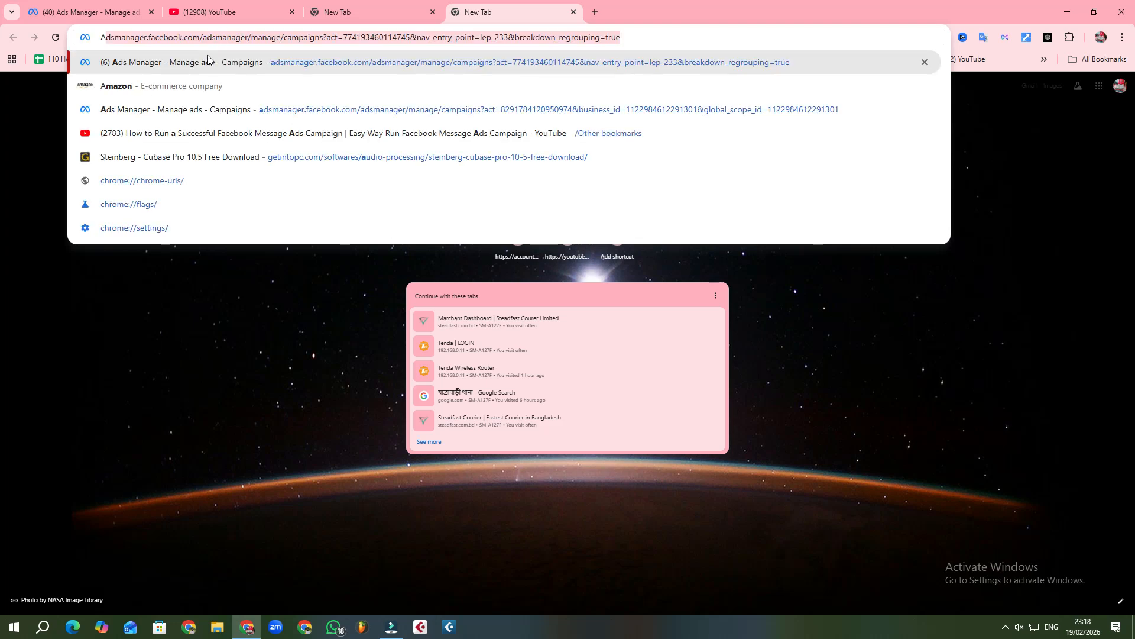
pyautogui.click(232, 62)
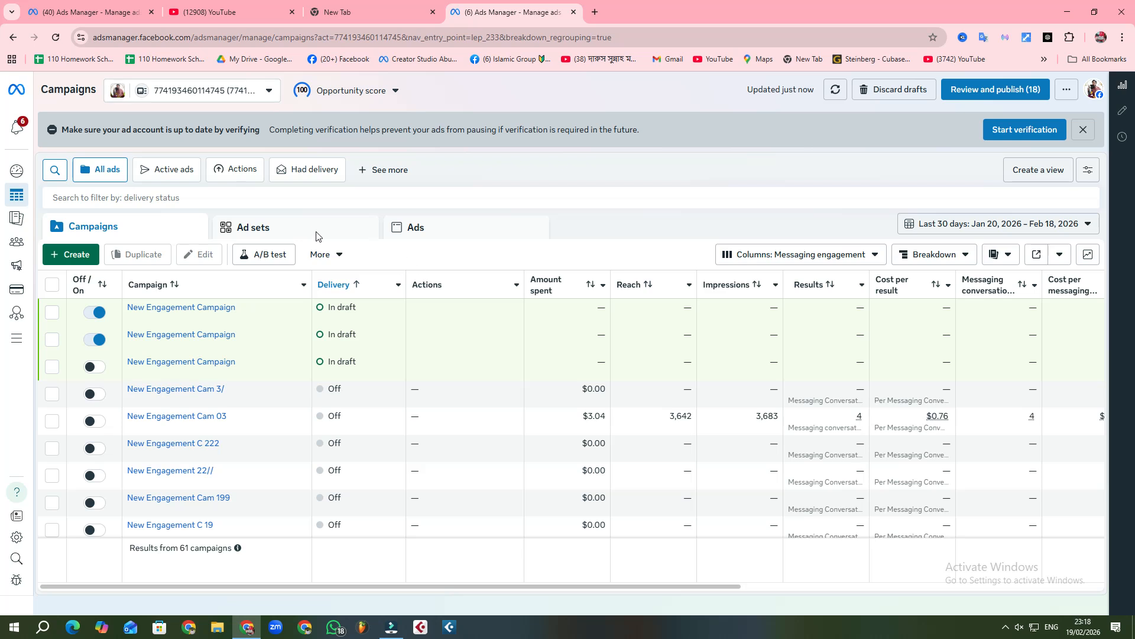
pyautogui.click(264, 92)
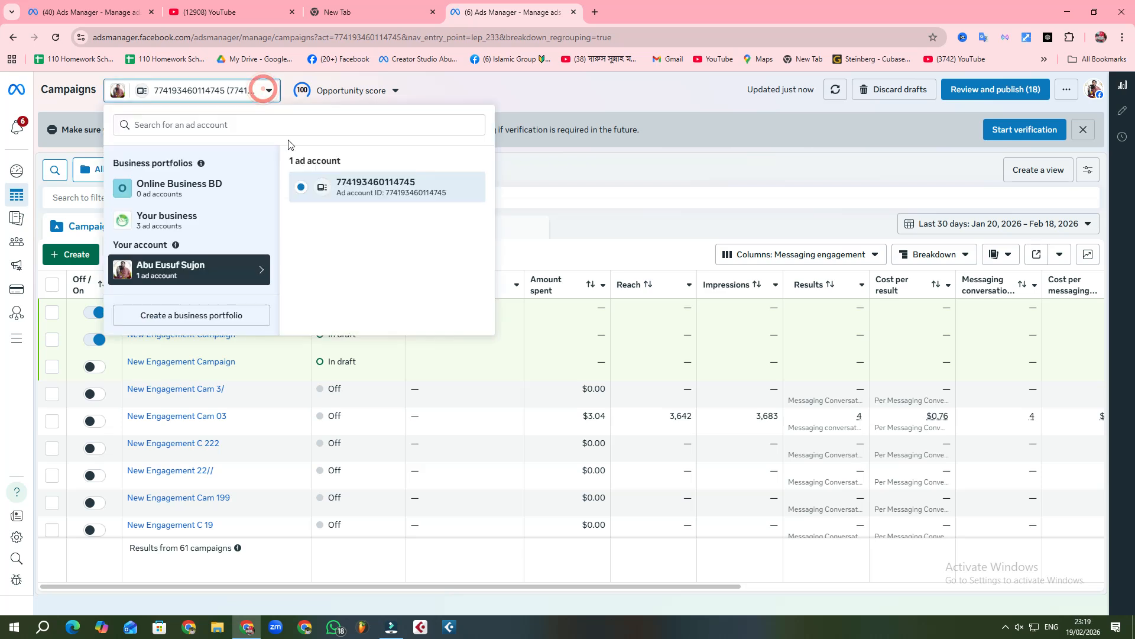
pyautogui.click(185, 216)
pyautogui.click(303, 254)
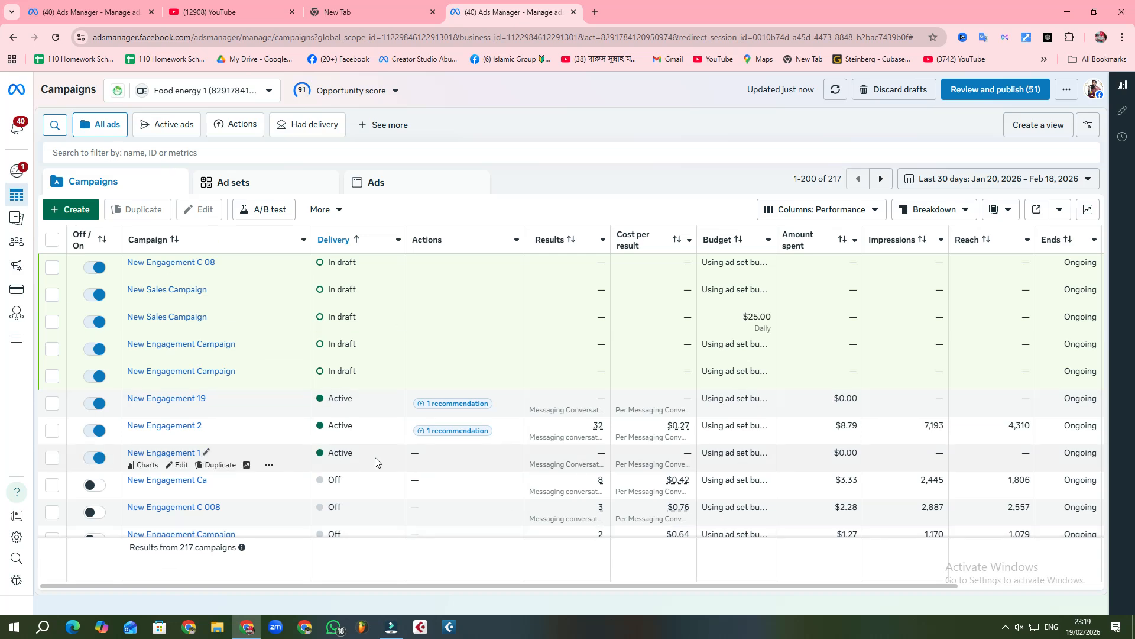
pyautogui.click(235, 124)
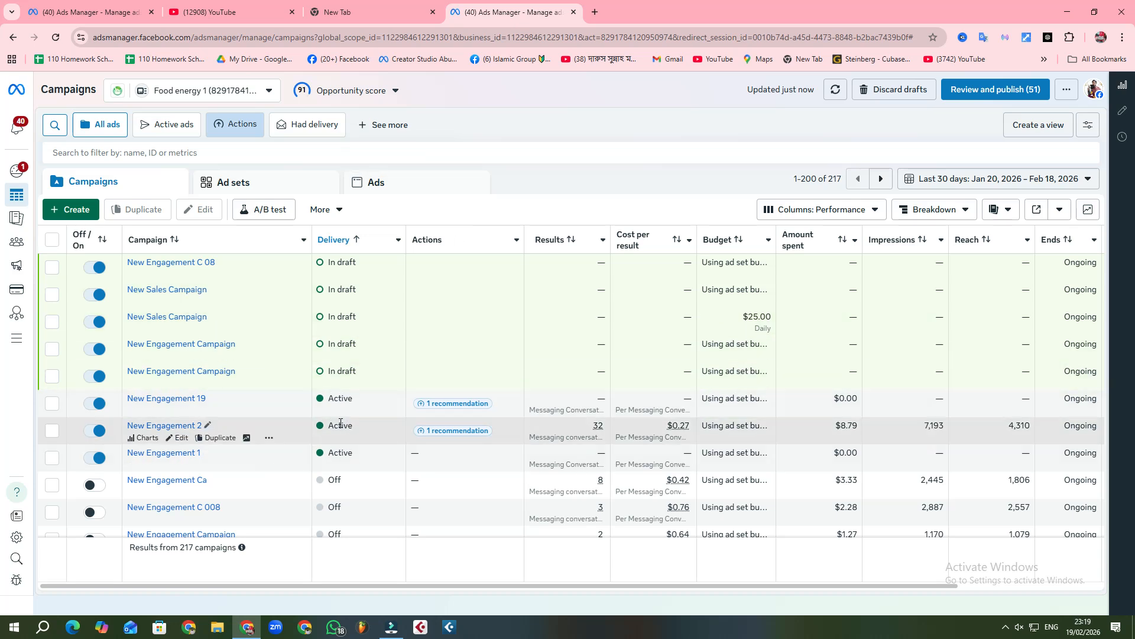
# - Create a new campaign with the Engagement objective and the manual engagement campaign setup
pyautogui.click(72, 208)
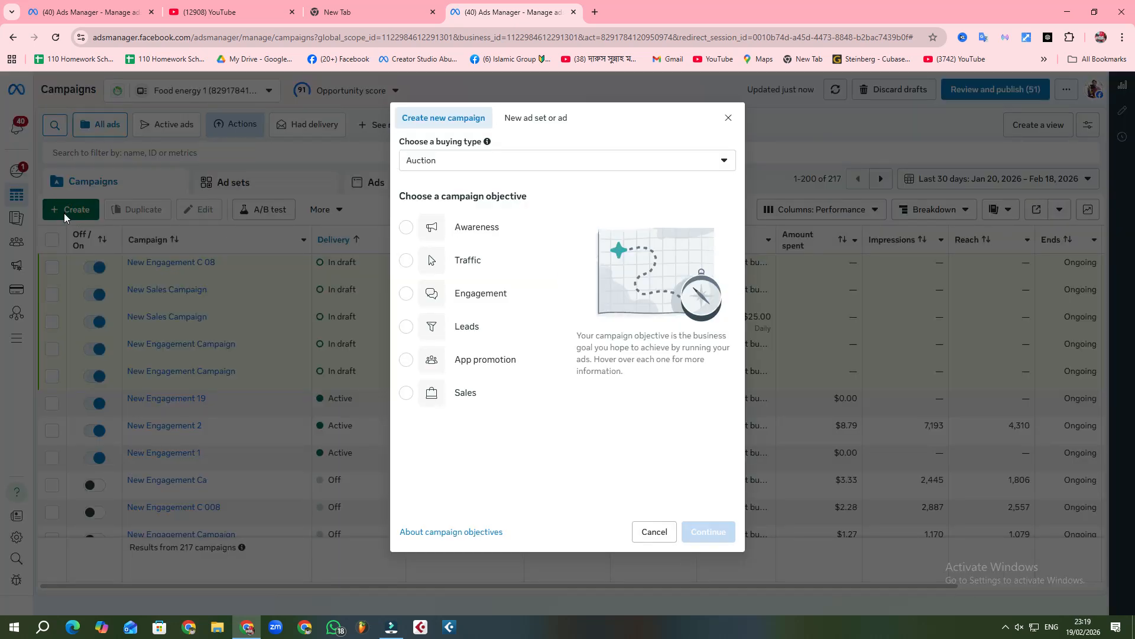
pyautogui.click(728, 117)
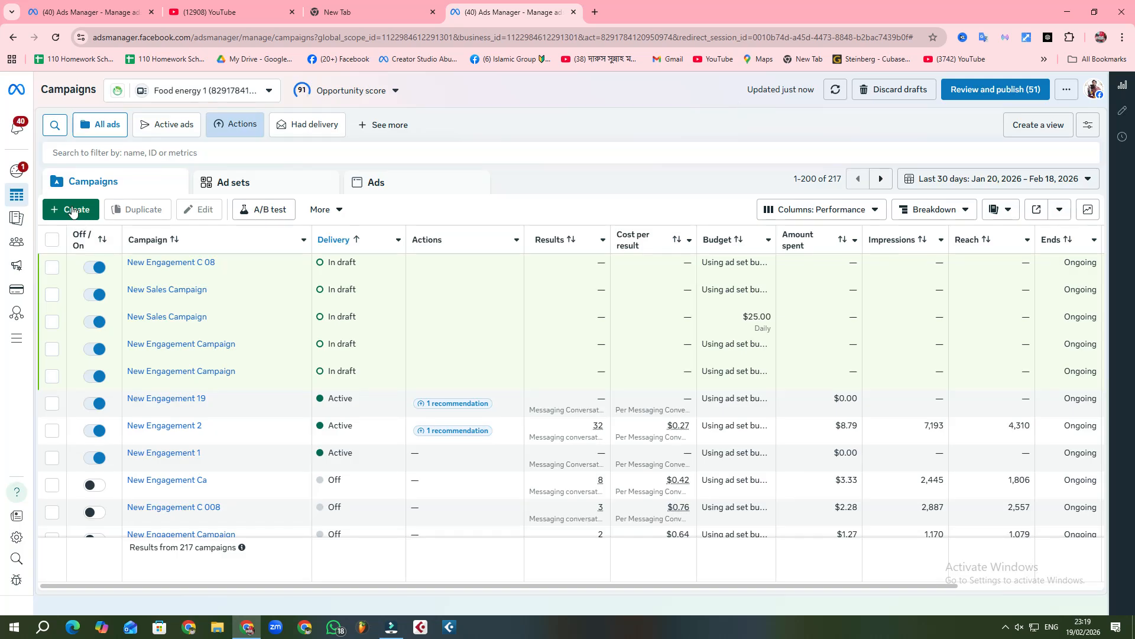
pyautogui.click(69, 212)
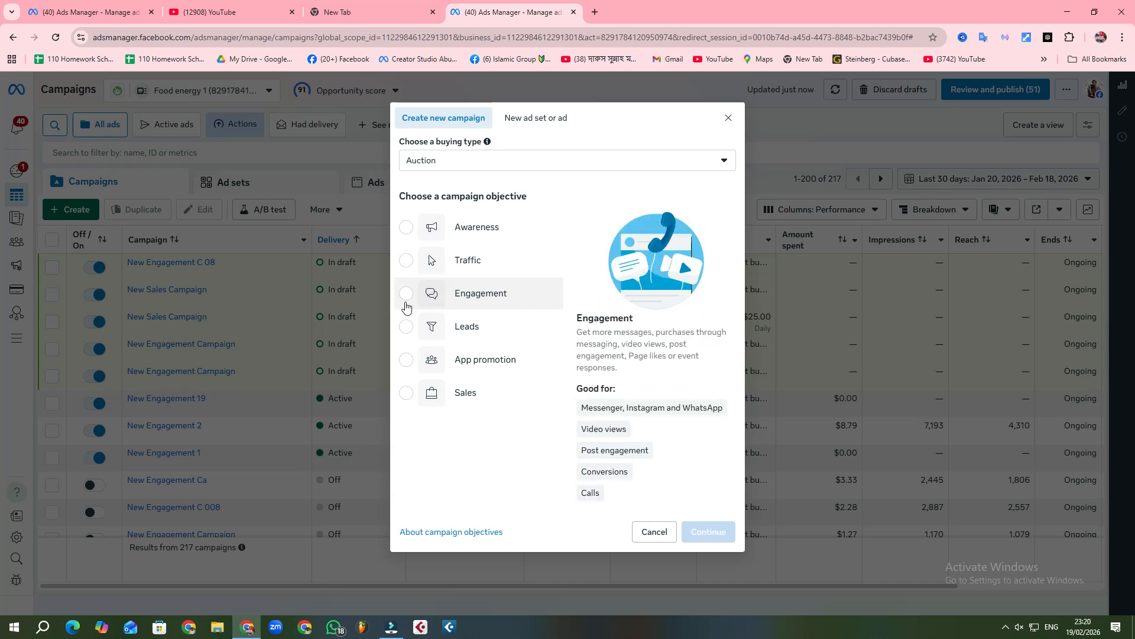
pyautogui.click(407, 294)
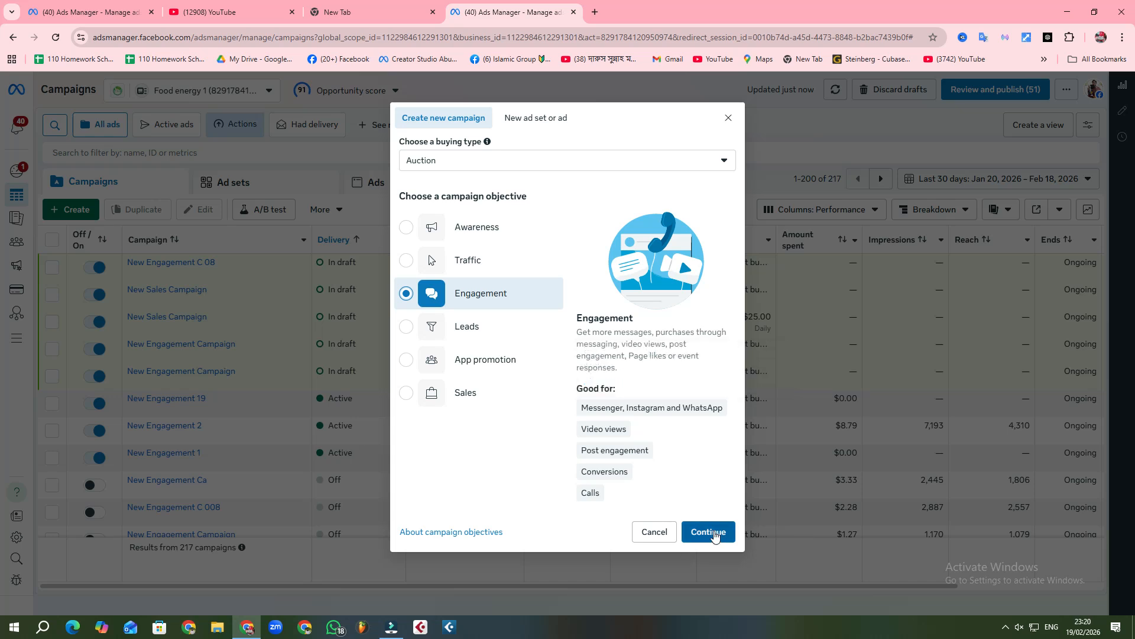
pyautogui.click(710, 531)
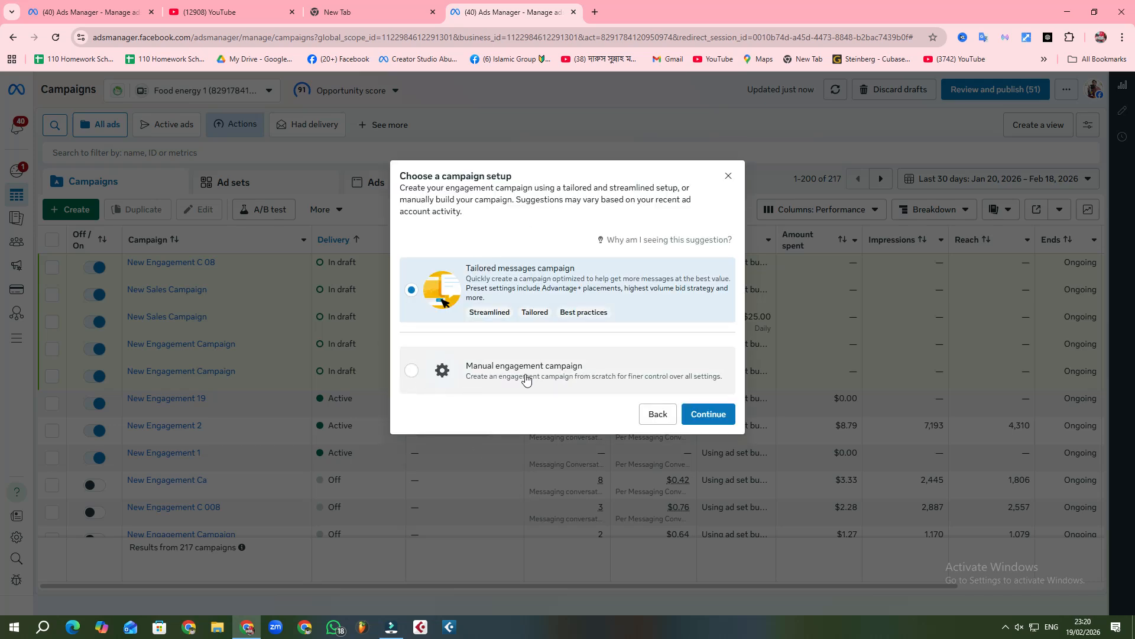
pyautogui.click(414, 371)
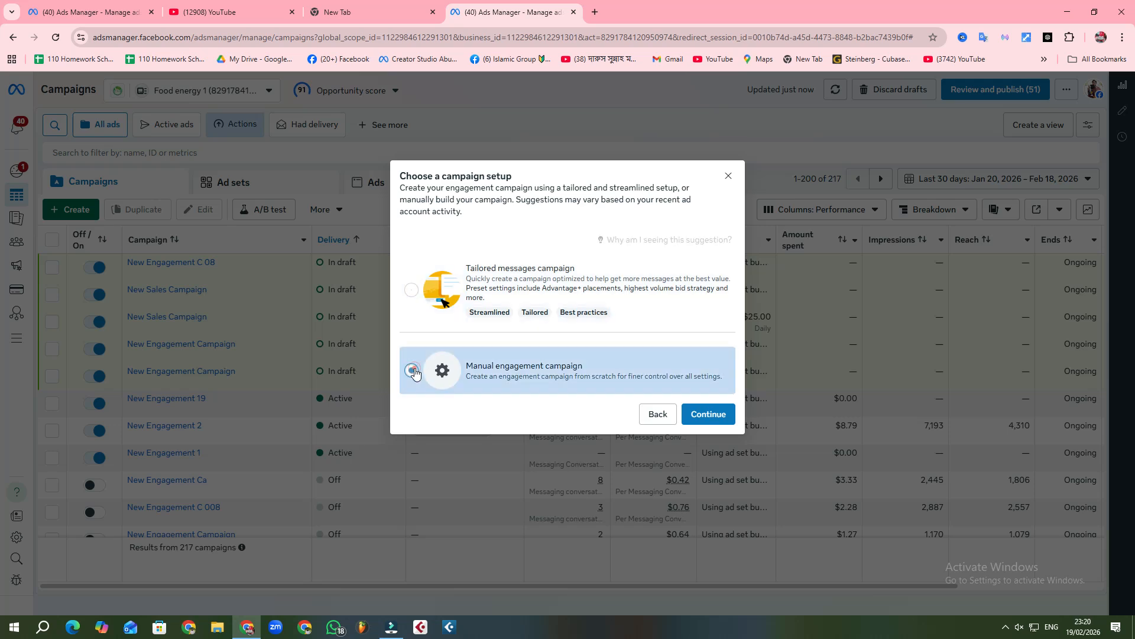
pyautogui.click(719, 418)
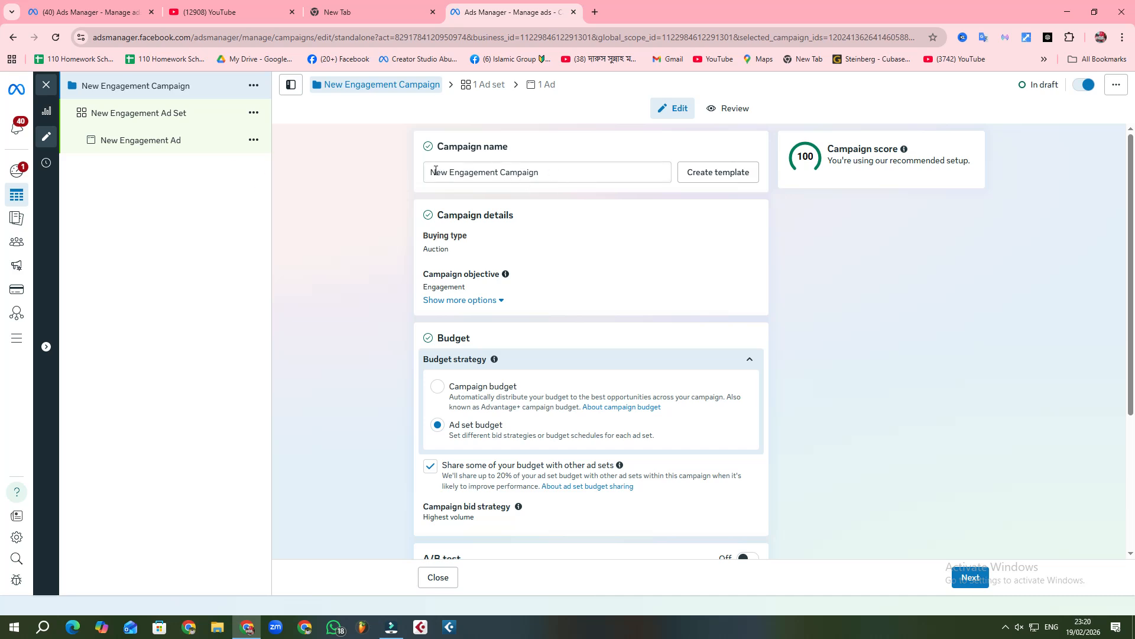
# - Review the campaign's name, objective, budget strategy, A/B test and special ad category settings
pyautogui.moveTo(596, 171); pyautogui.dragTo(415, 171)
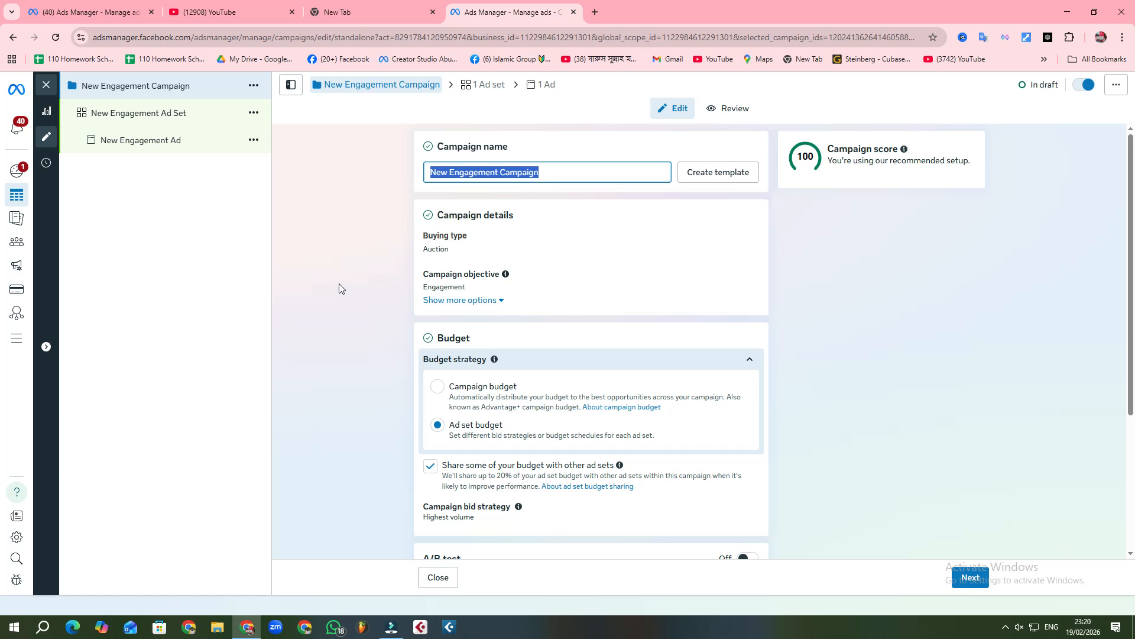
pyautogui.click(333, 219)
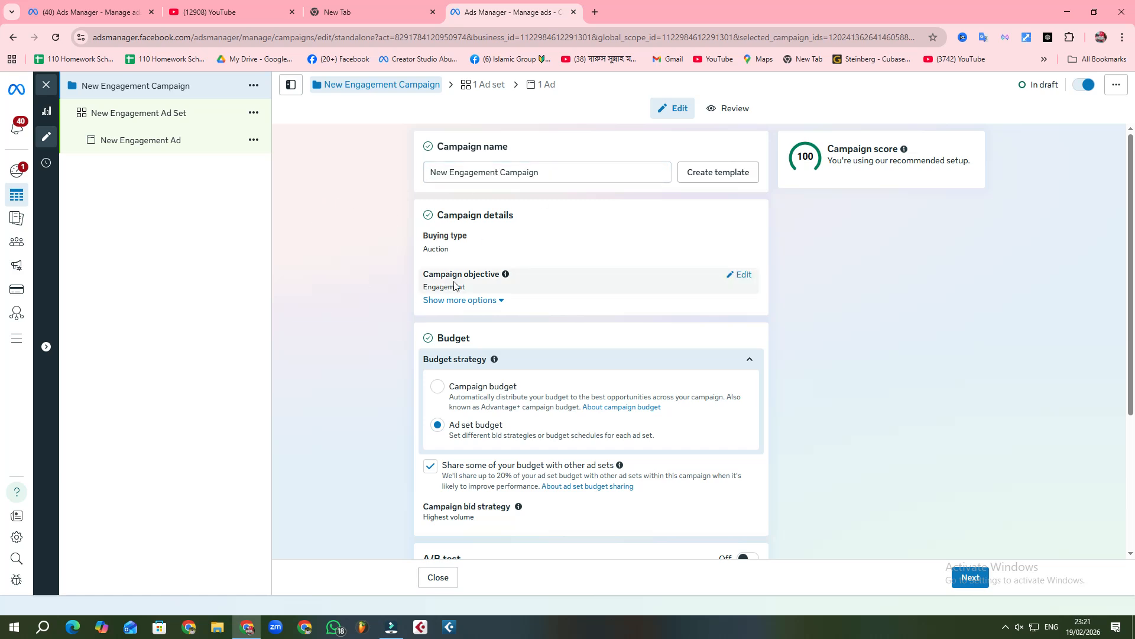
pyautogui.scroll(-4, 530, 385)
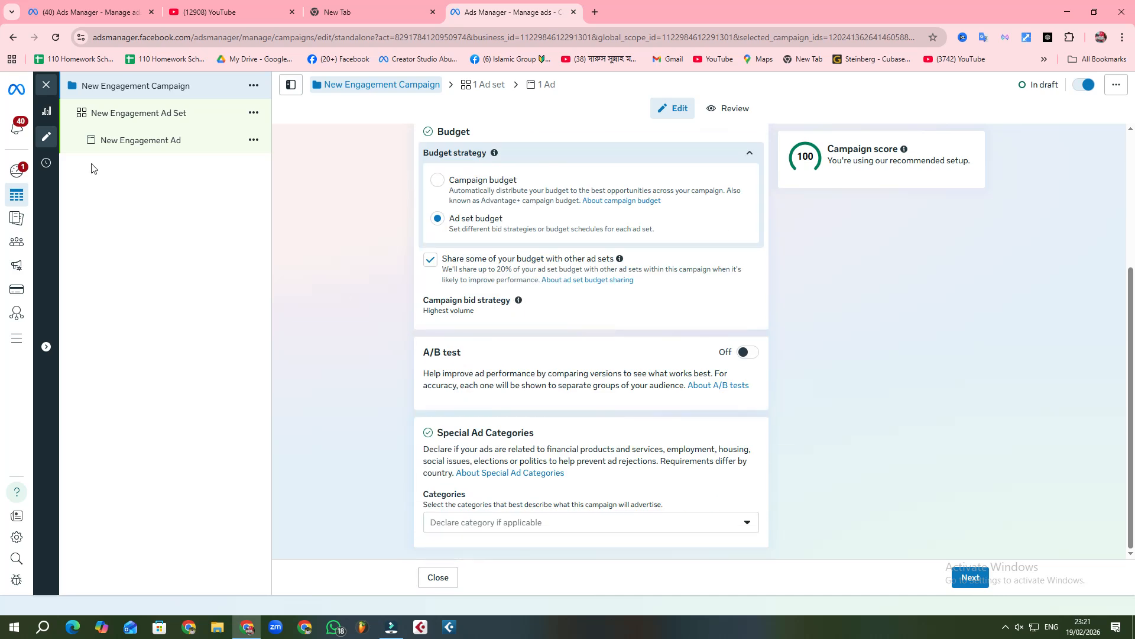
# - Open the new engagement ad set and examine the available conversion locations
pyautogui.click(169, 113)
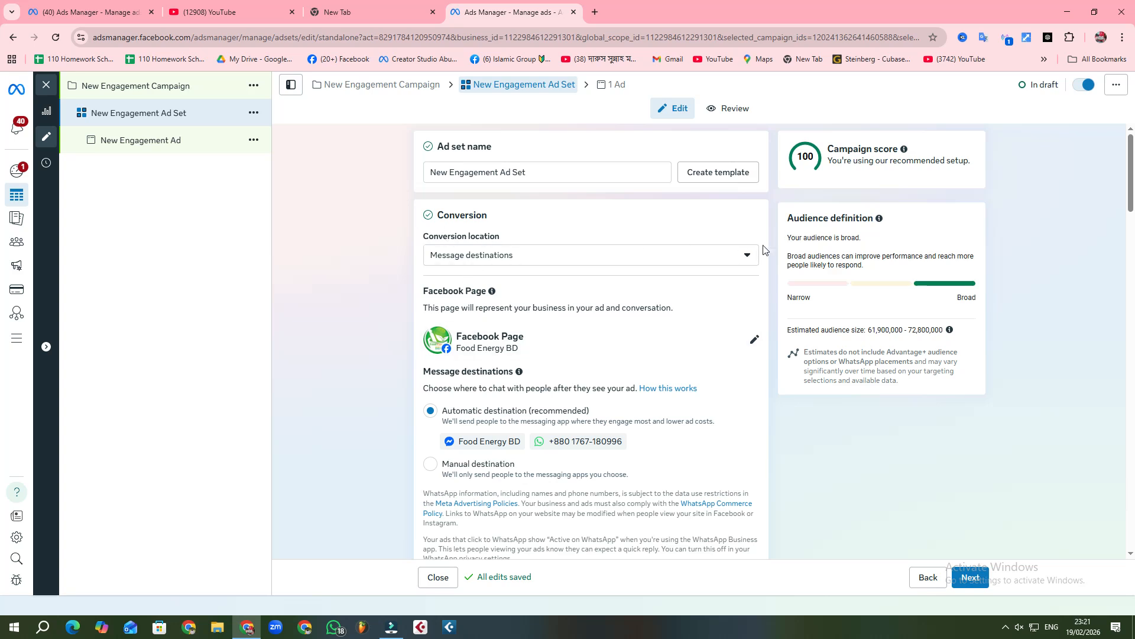
pyautogui.click(740, 257)
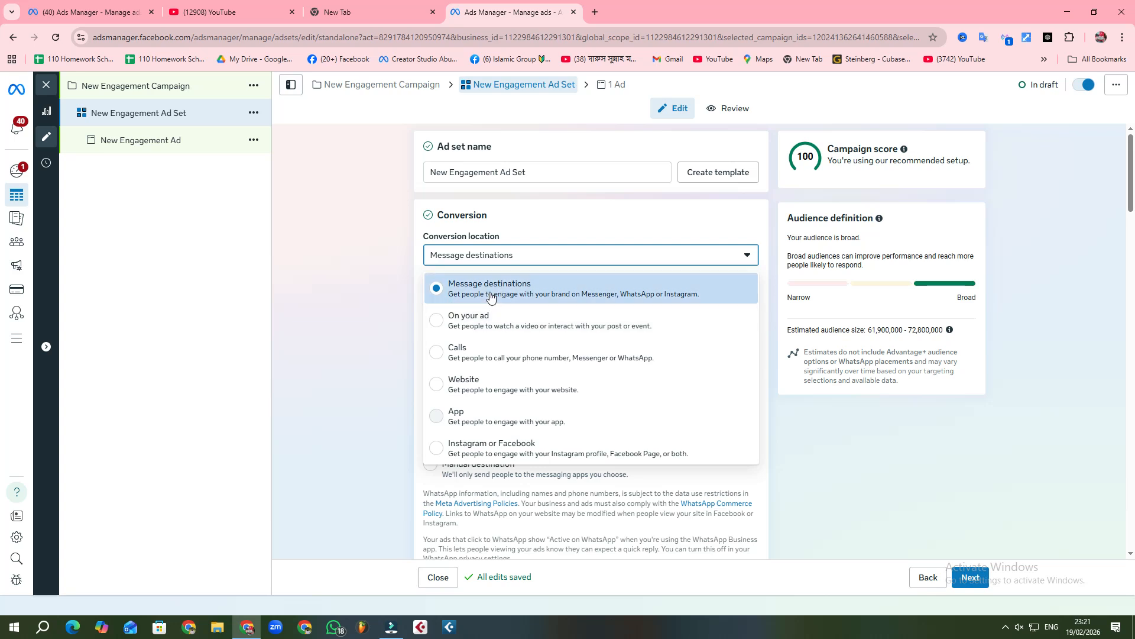
pyautogui.click(381, 276)
# - Examine the list of Facebook Pages that can represent the business in the ad set
pyautogui.scroll(-2, 520, 313)
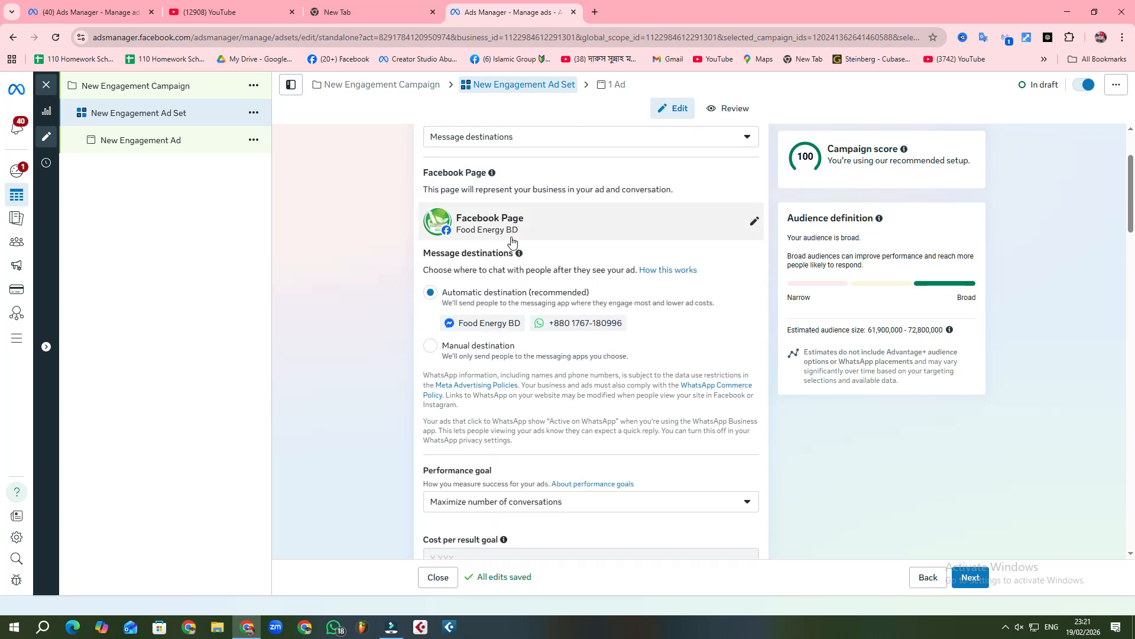
pyautogui.click(751, 223)
pyautogui.click(705, 253)
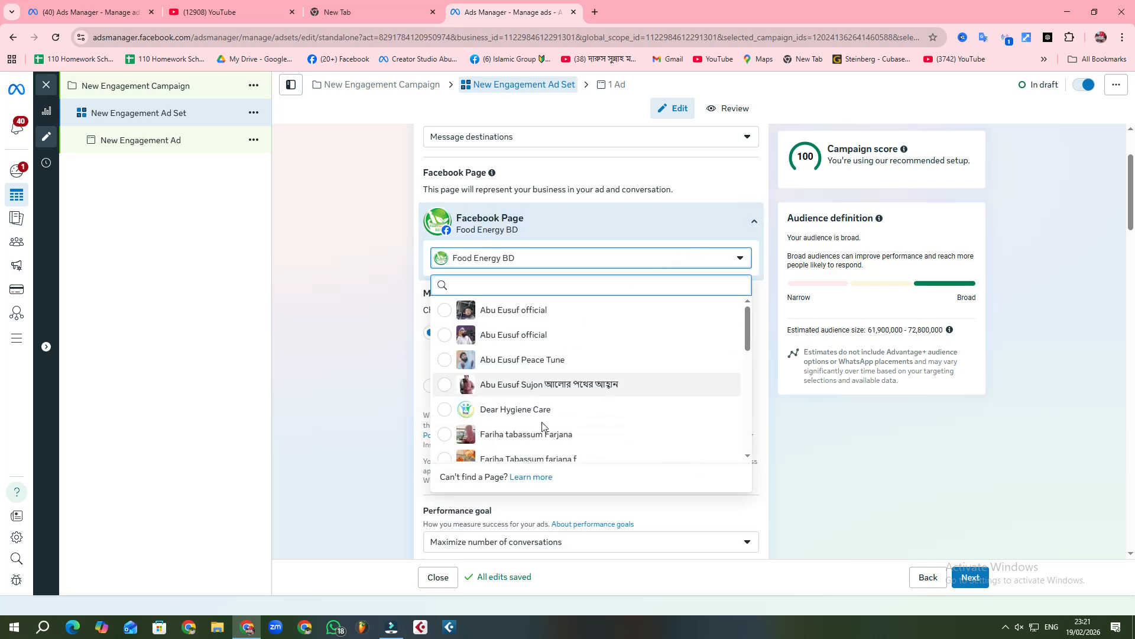
pyautogui.click(320, 314)
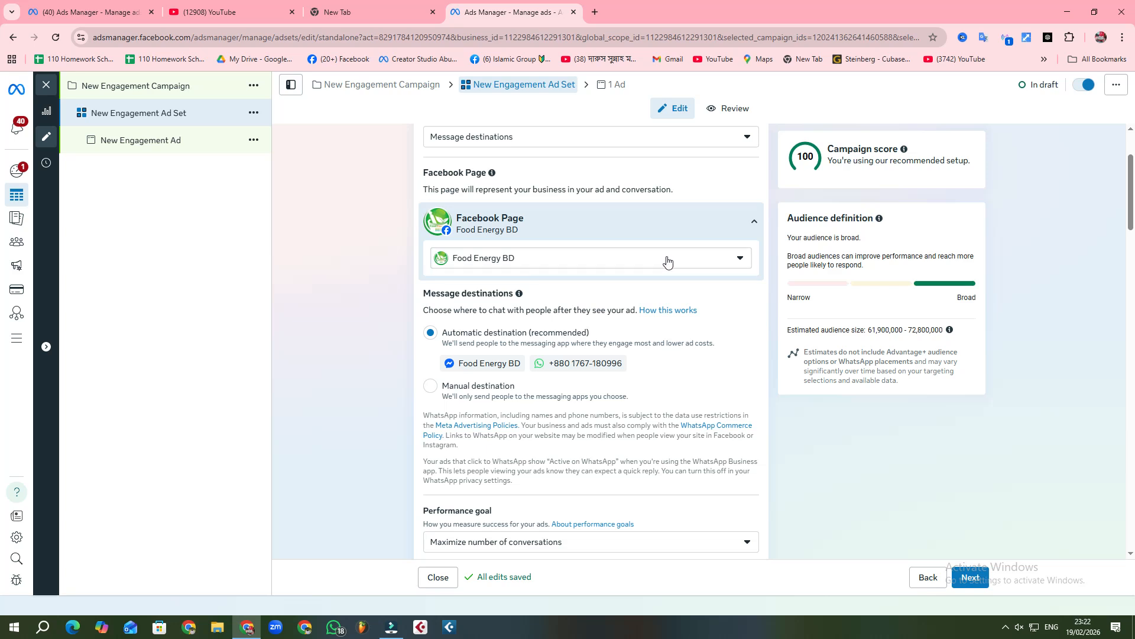
# - Review the ad set's message destinations and the available performance goals
pyautogui.scroll(-1, 667, 263)
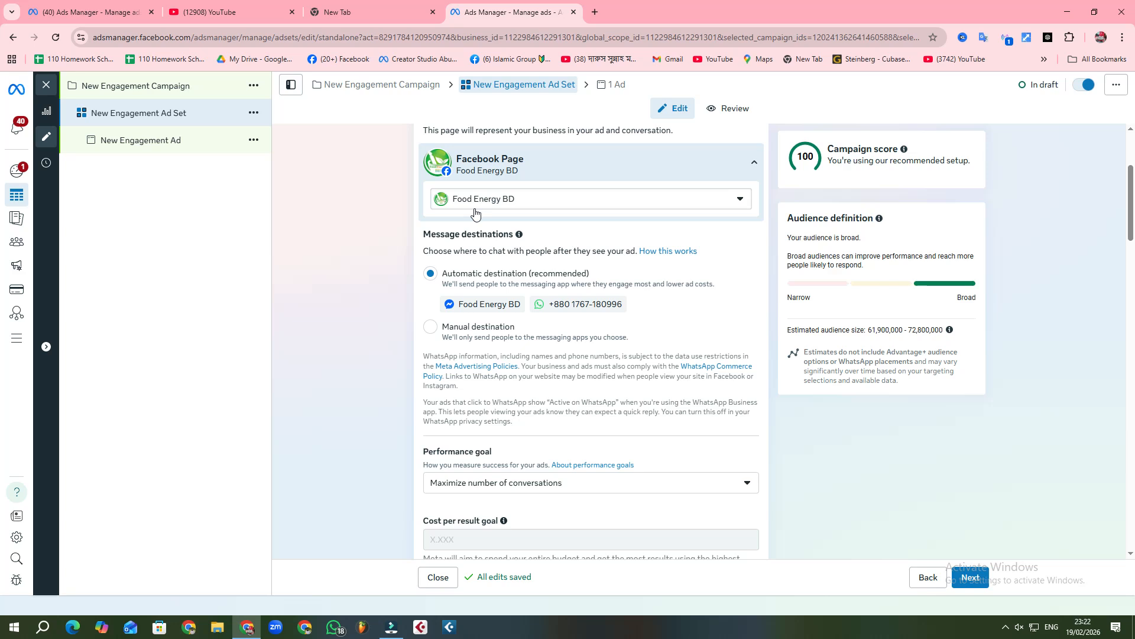
pyautogui.scroll(-2, 508, 266)
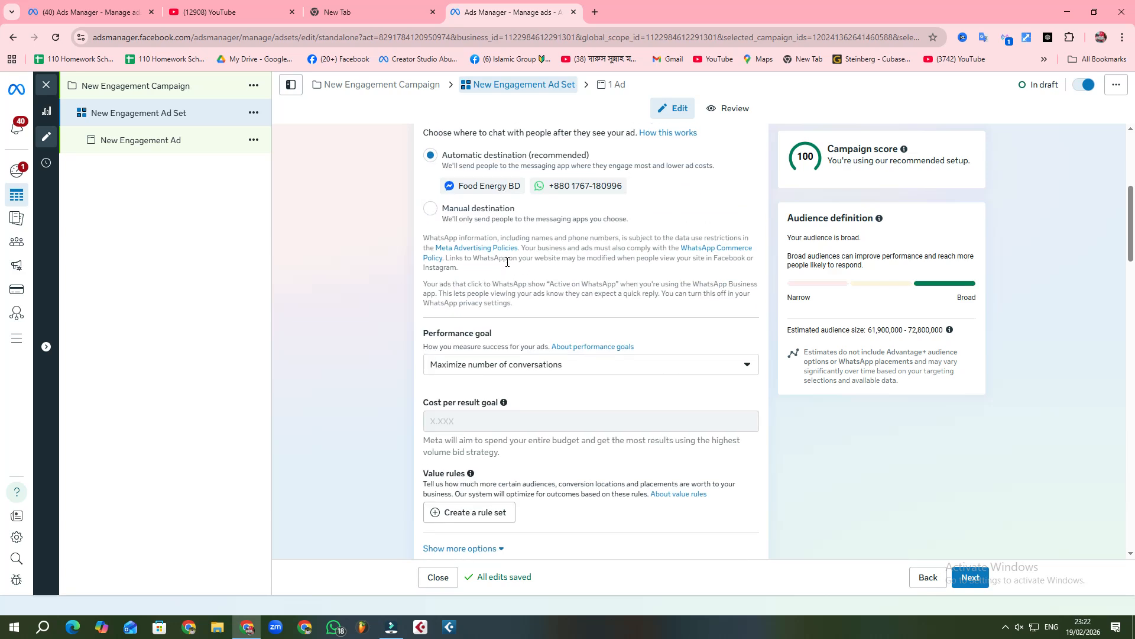
pyautogui.scroll(-2, 544, 248)
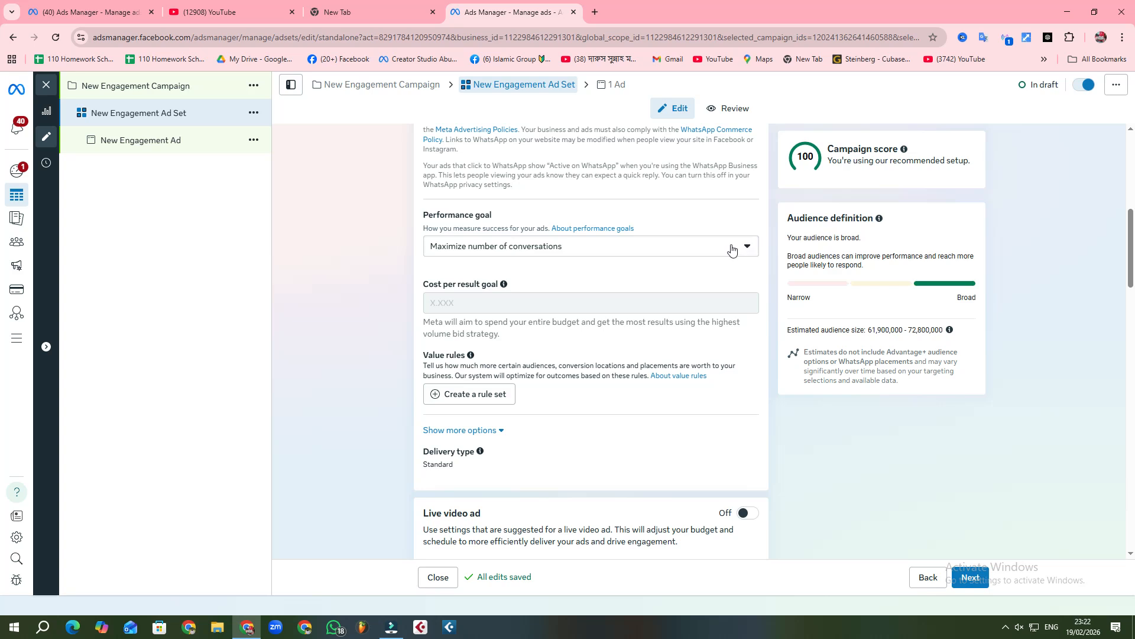
pyautogui.click(756, 248)
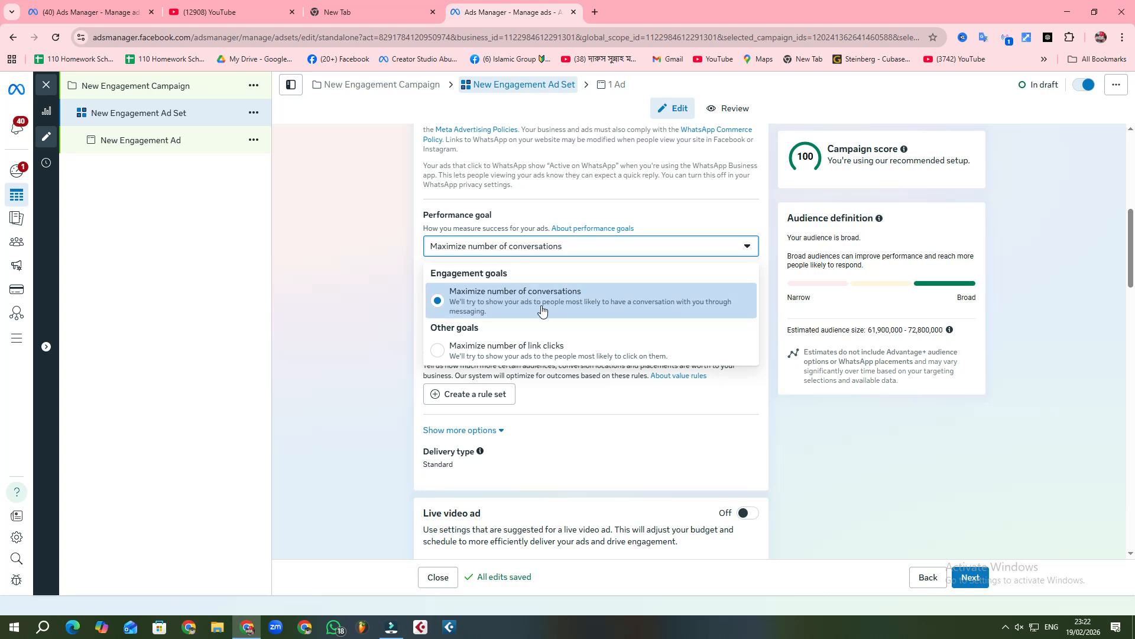
pyautogui.click(379, 271)
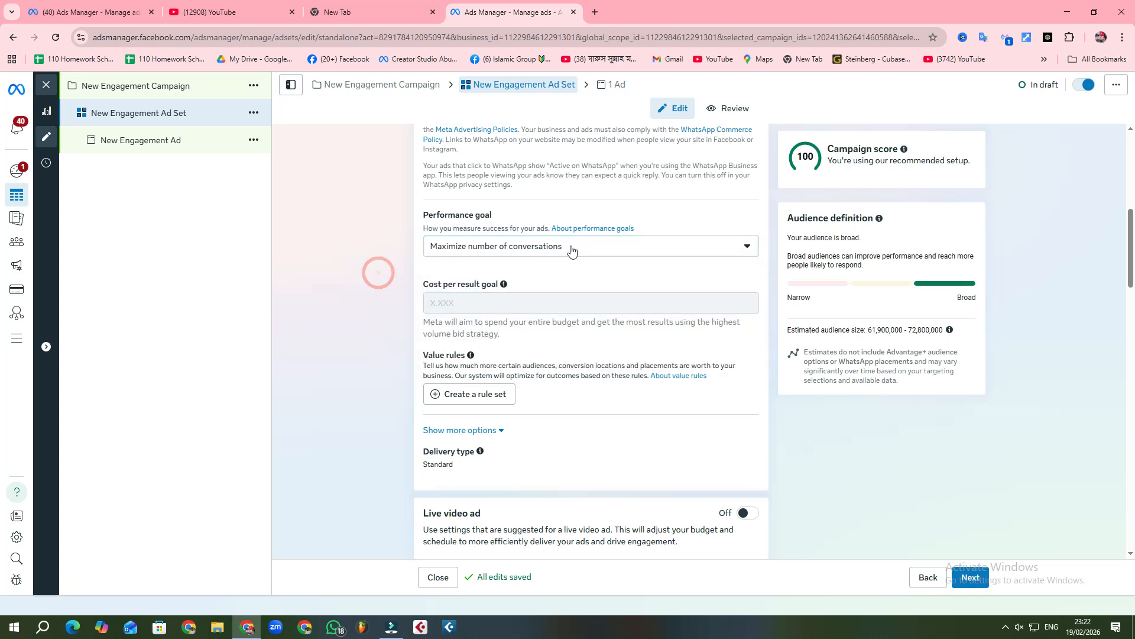
# - Set the ad set's daily budget to $5.00
pyautogui.scroll(-5, 553, 292)
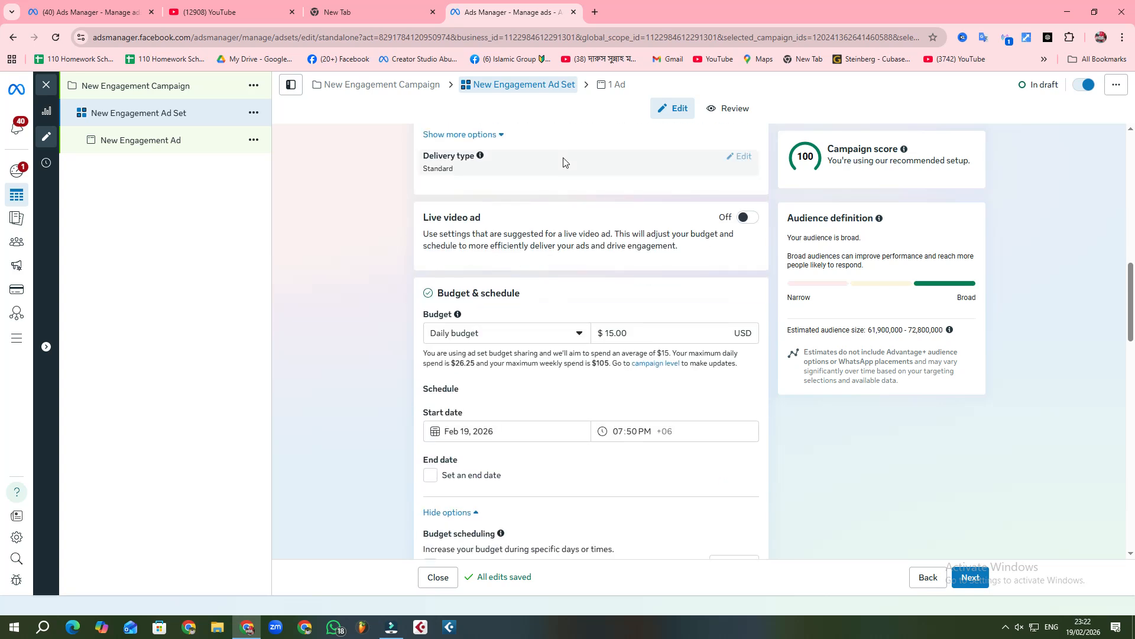
pyautogui.click(647, 332)
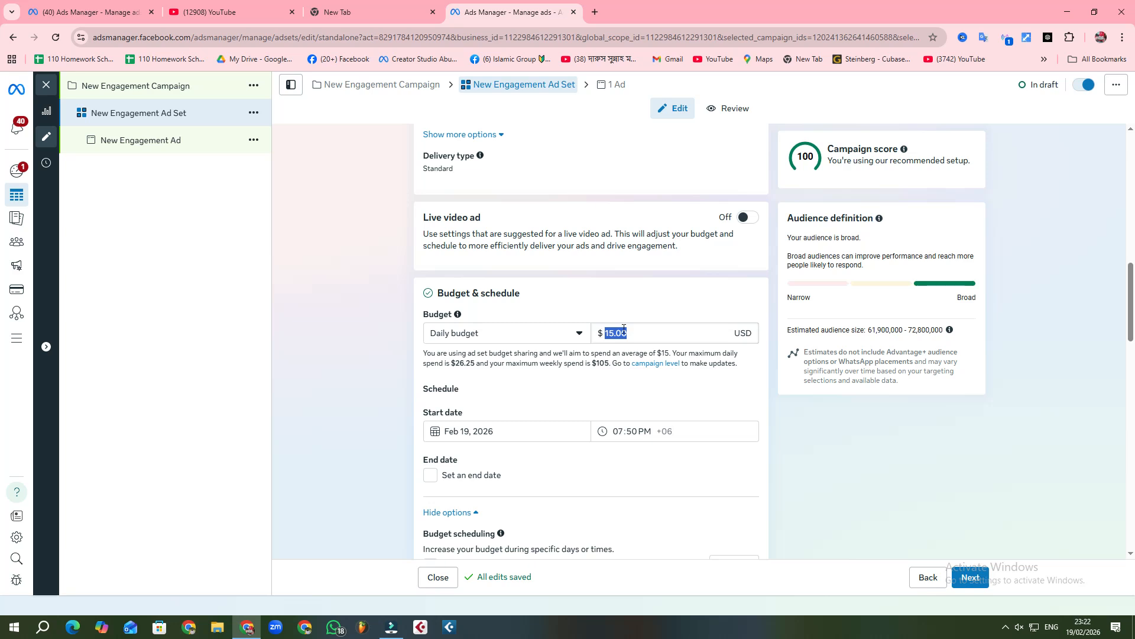
pyautogui.press('BackSpace')
pyautogui.write('5')
pyautogui.click(356, 342)
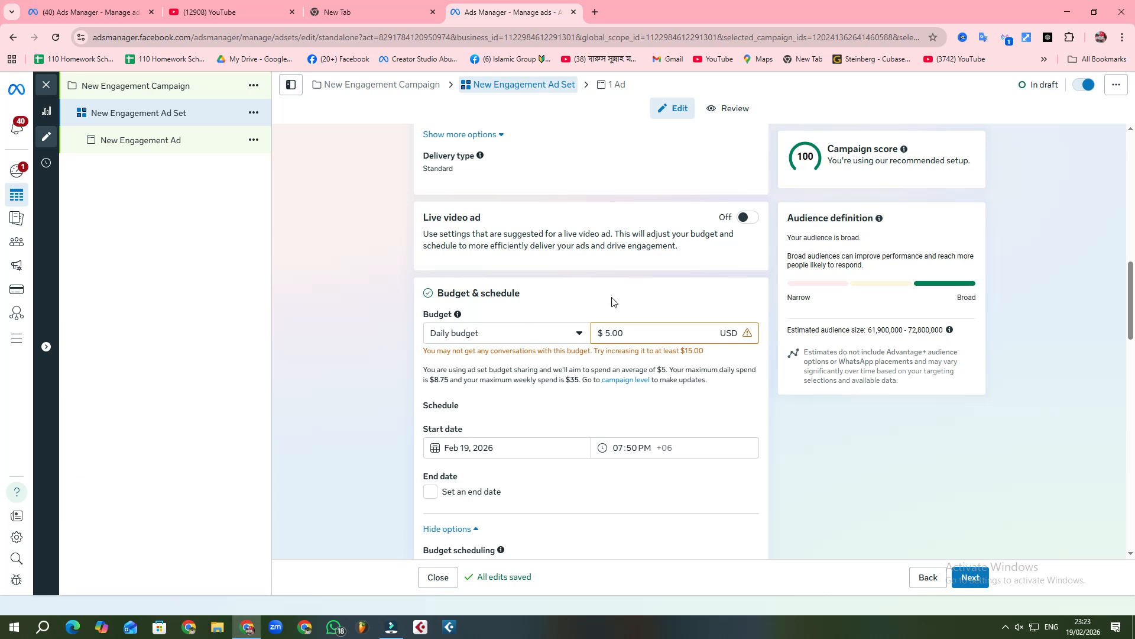
# - Examine the start date and start time in the ad set's schedule
pyautogui.scroll(-3, 615, 303)
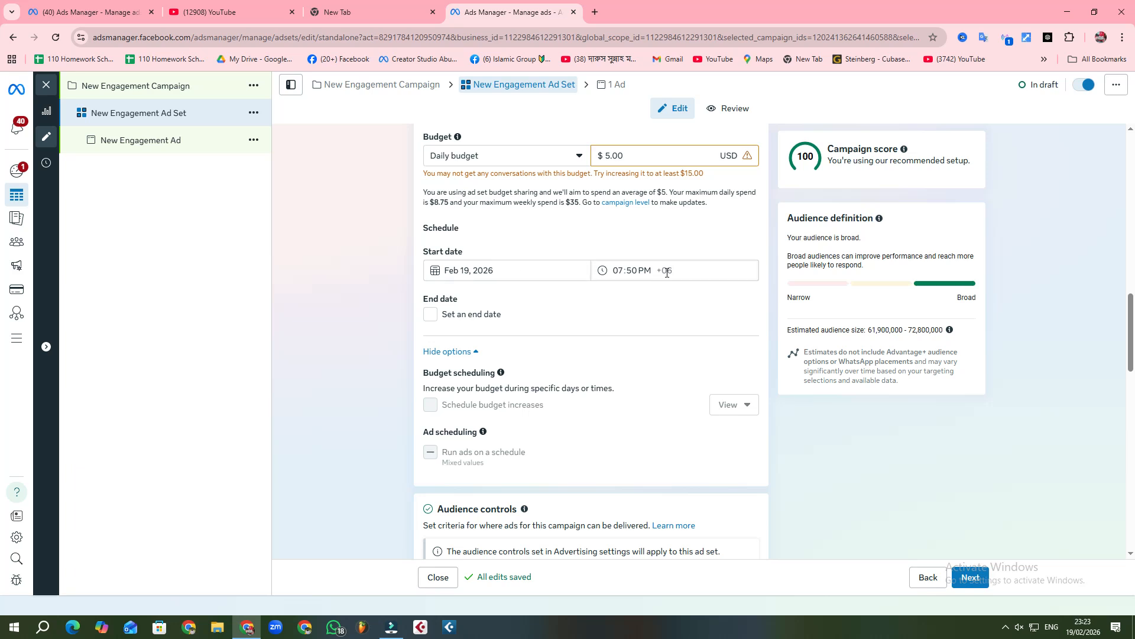
pyautogui.click(473, 271)
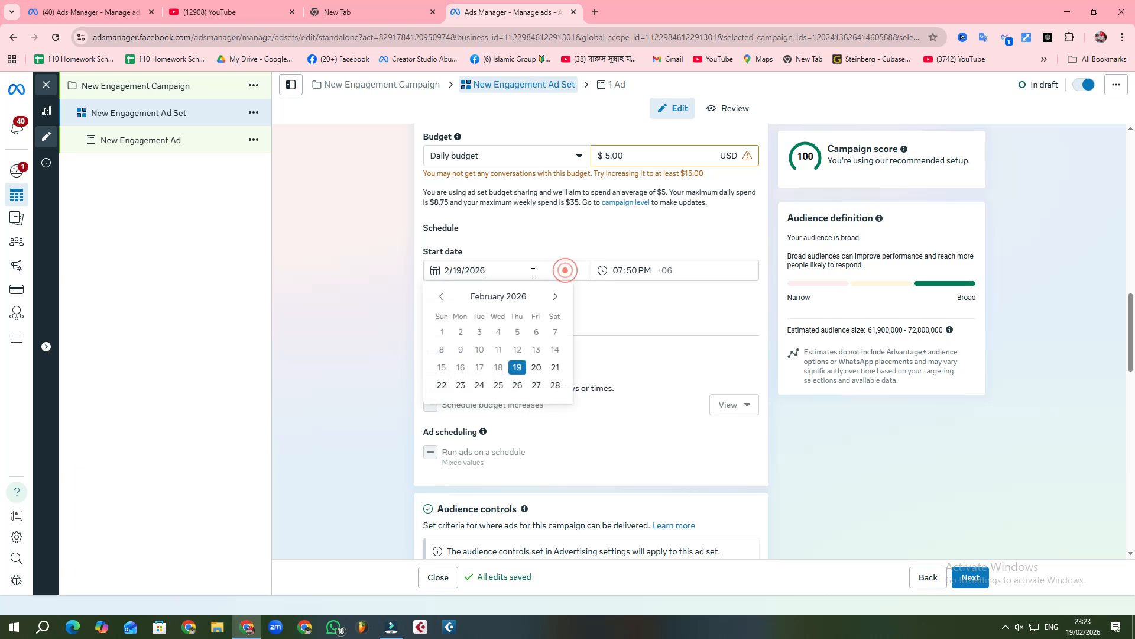
pyautogui.click(615, 270)
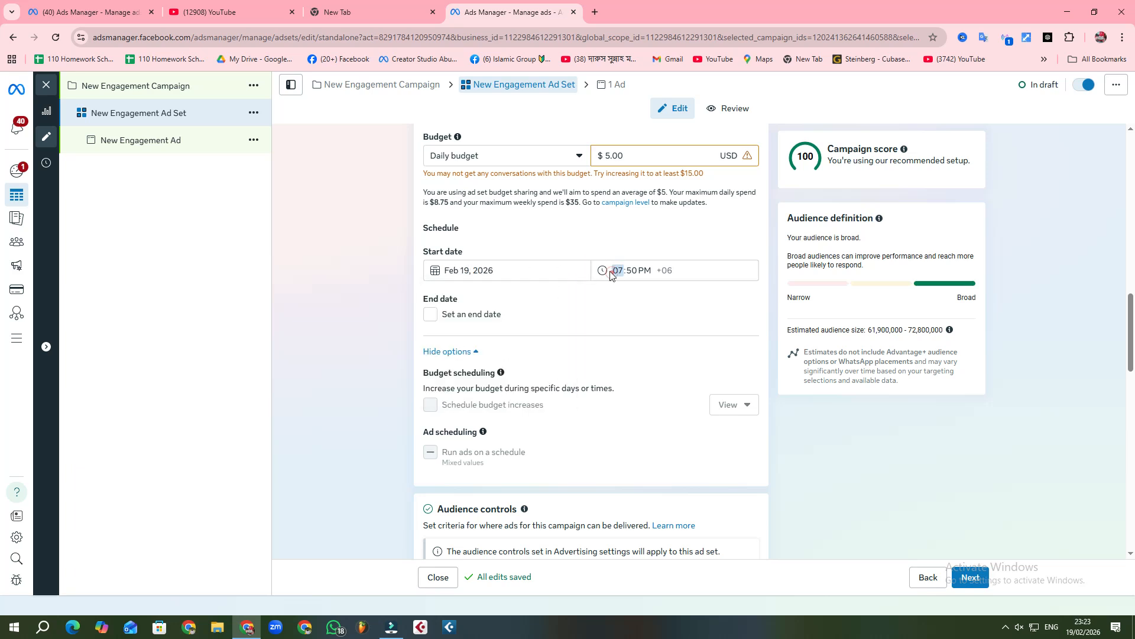
pyautogui.click(357, 281)
# - Open the ad set's location targeting for editing and examine the included Bangladesh area on the map
pyautogui.scroll(-1, 542, 348)
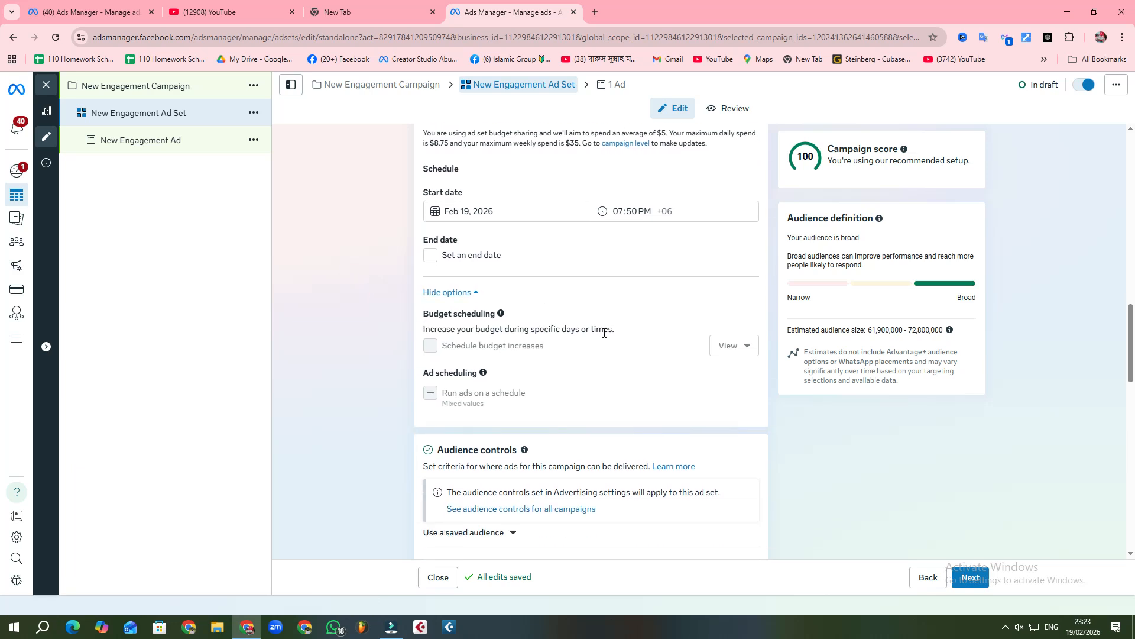
pyautogui.scroll(-4, 507, 344)
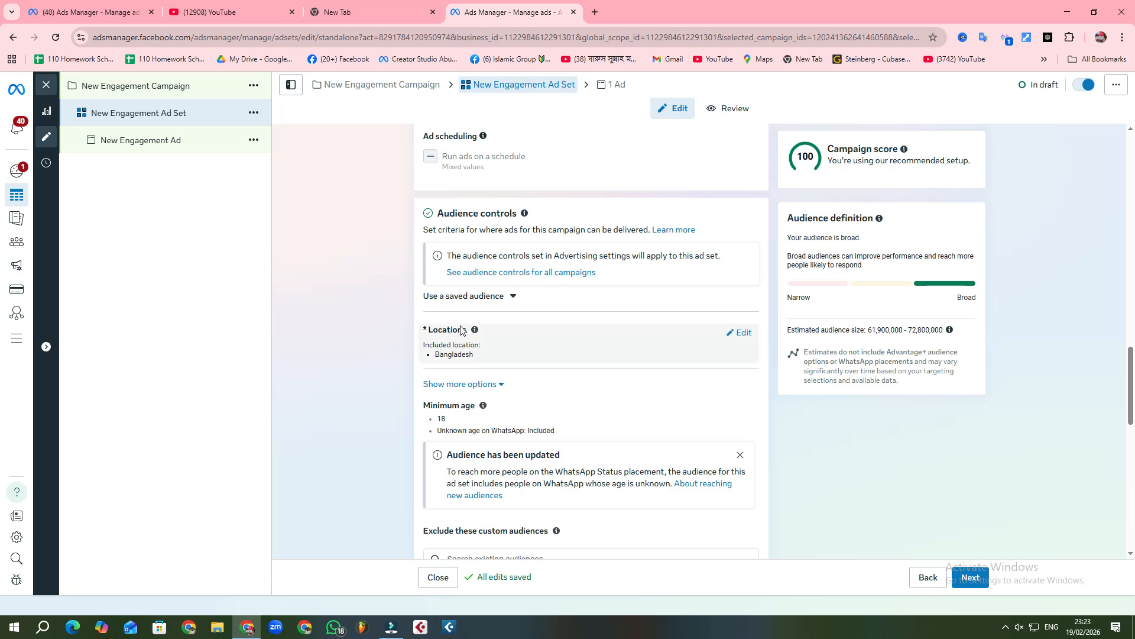
pyautogui.click(740, 333)
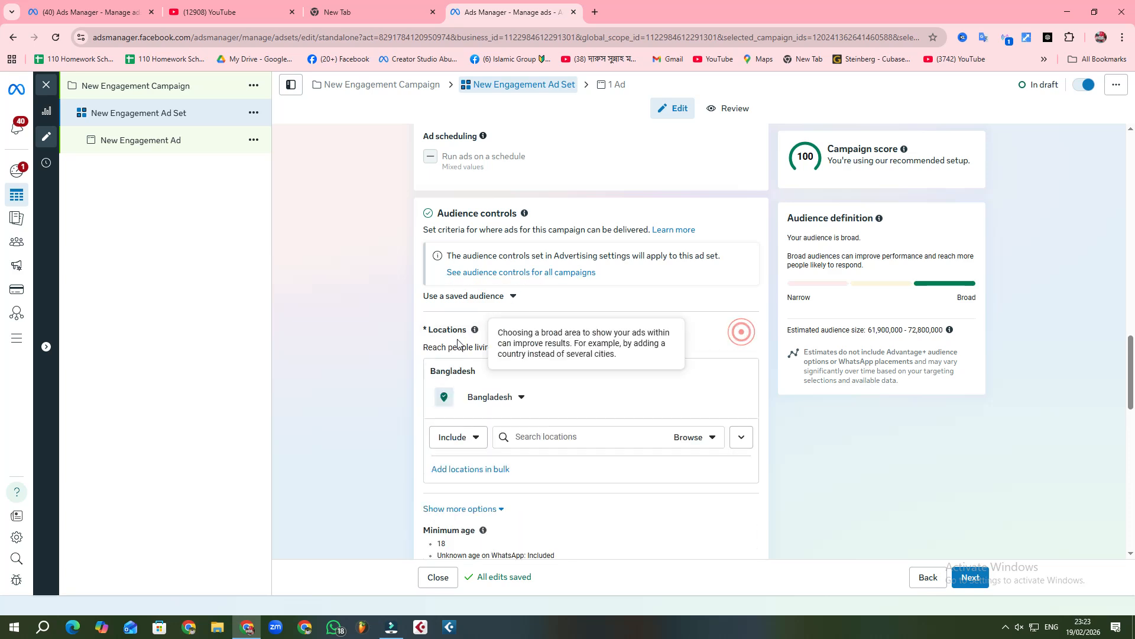
pyautogui.click(550, 436)
pyautogui.scroll(-1, 570, 361)
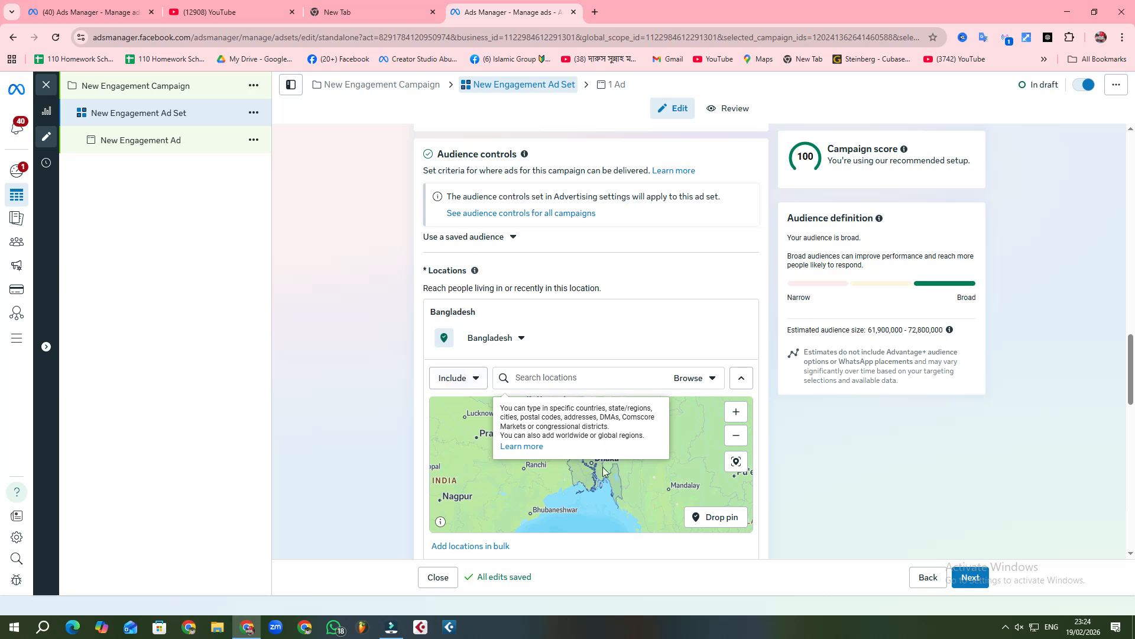
pyautogui.scroll(-2, 600, 283)
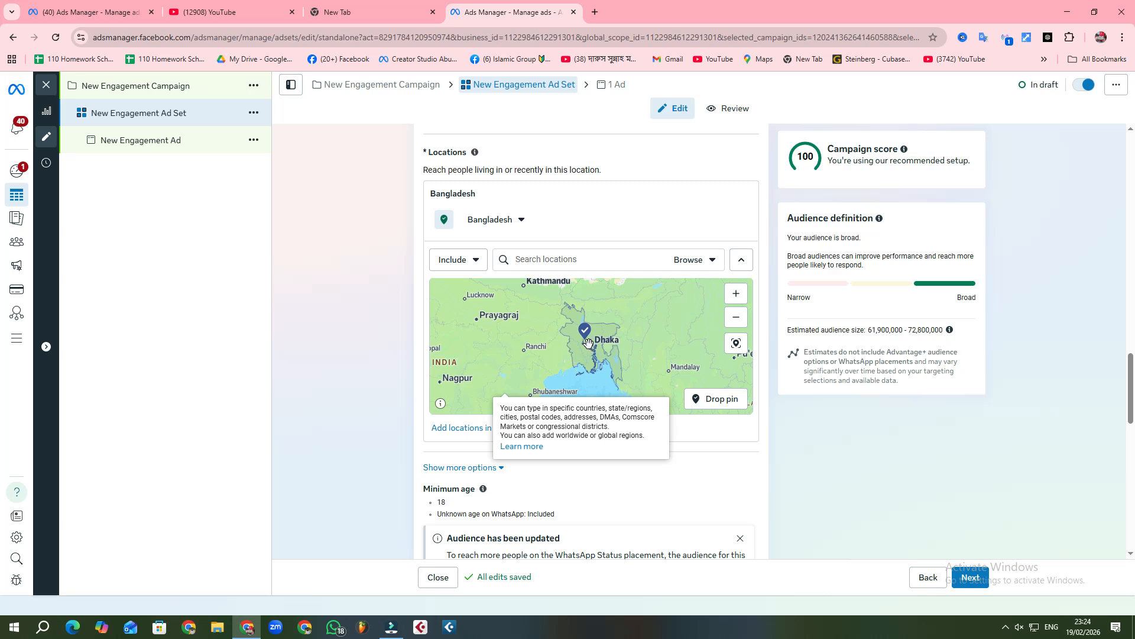
pyautogui.scroll(-2, 587, 342)
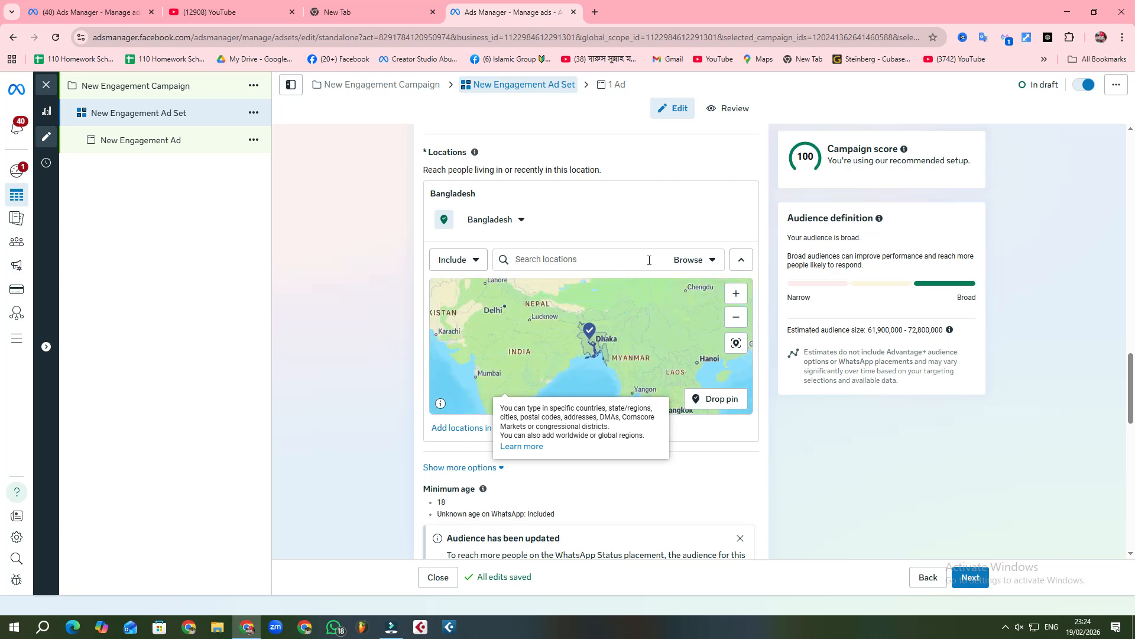
pyautogui.scroll(-4, 652, 262)
pyautogui.scroll(4, 636, 282)
pyautogui.scroll(-3, 568, 278)
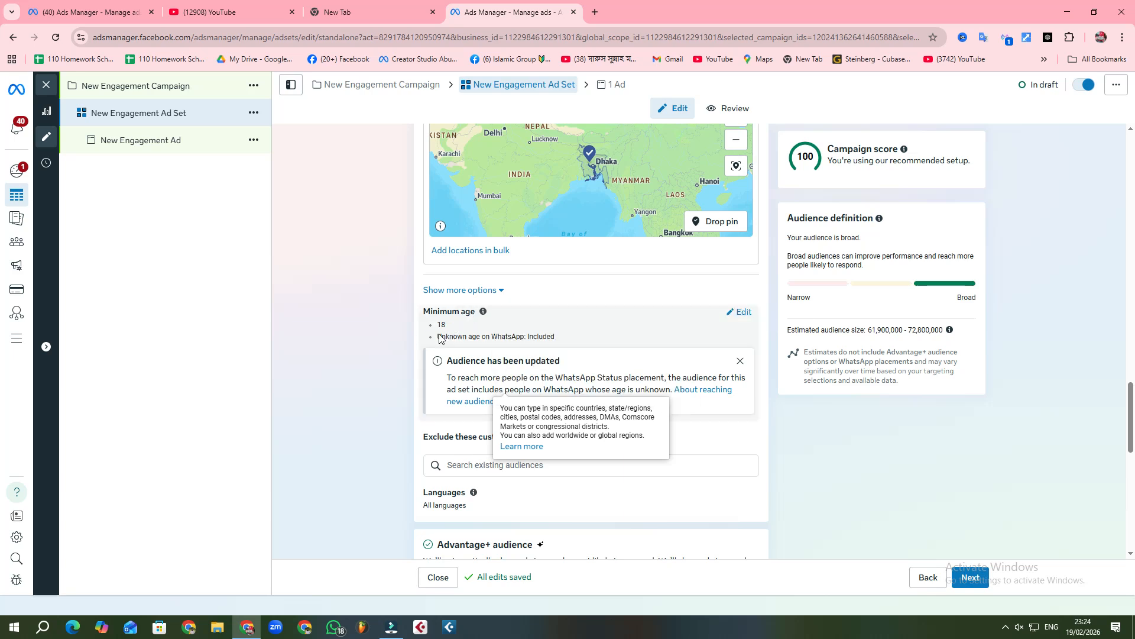
# - Set the minimum age in the ad set's audience controls to 22
pyautogui.click(740, 311)
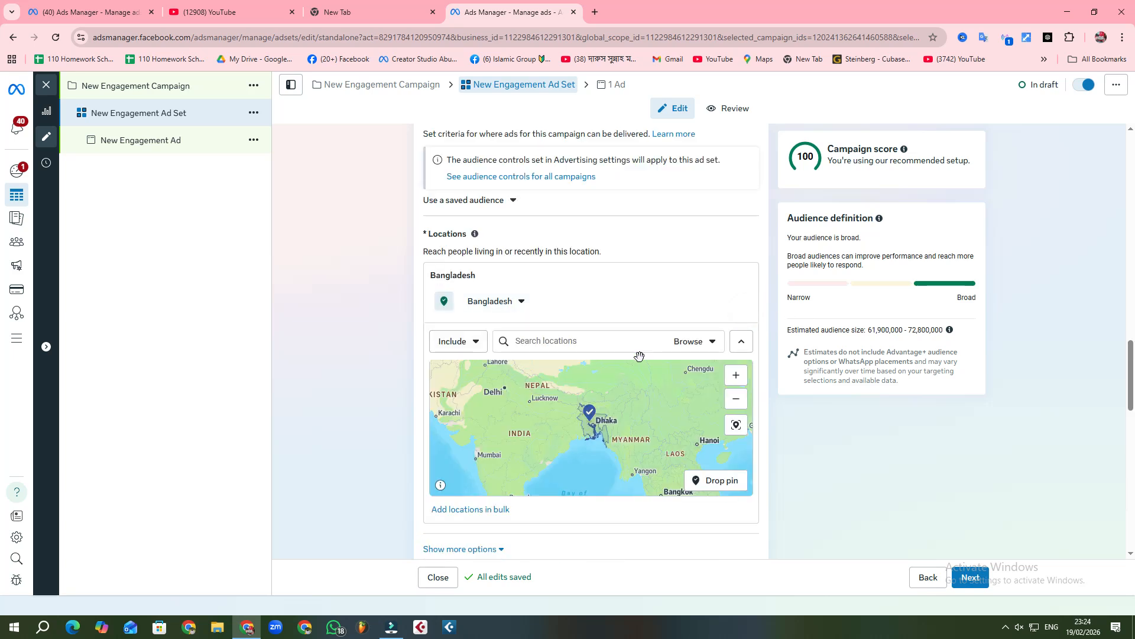
pyautogui.scroll(-3, 621, 362)
pyautogui.scroll(-4, 577, 517)
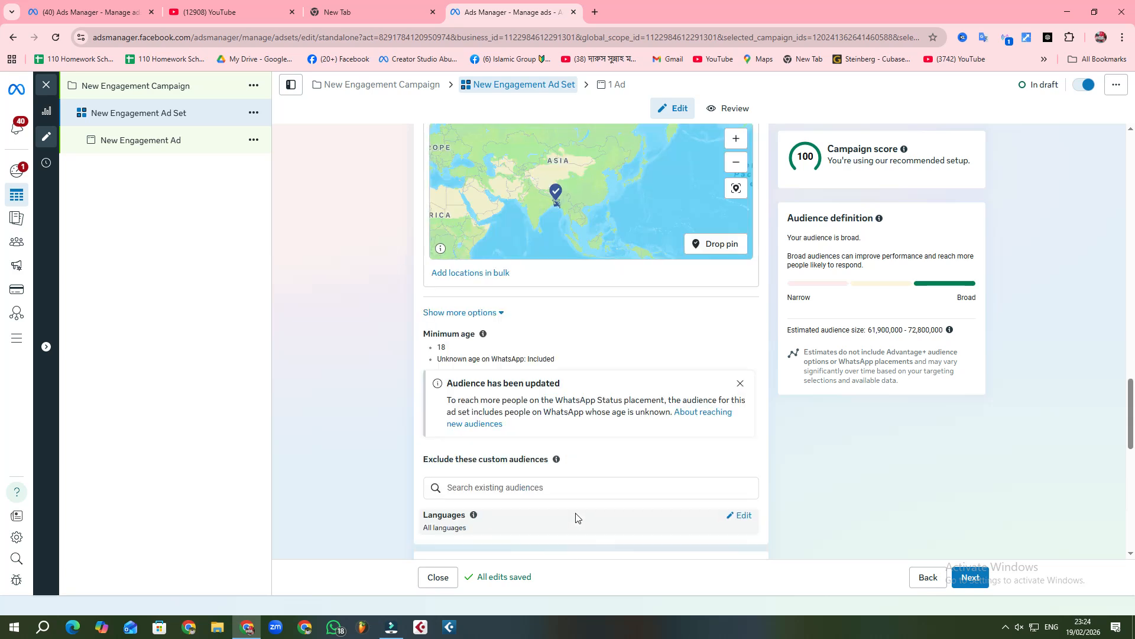
pyautogui.scroll(-3, 577, 518)
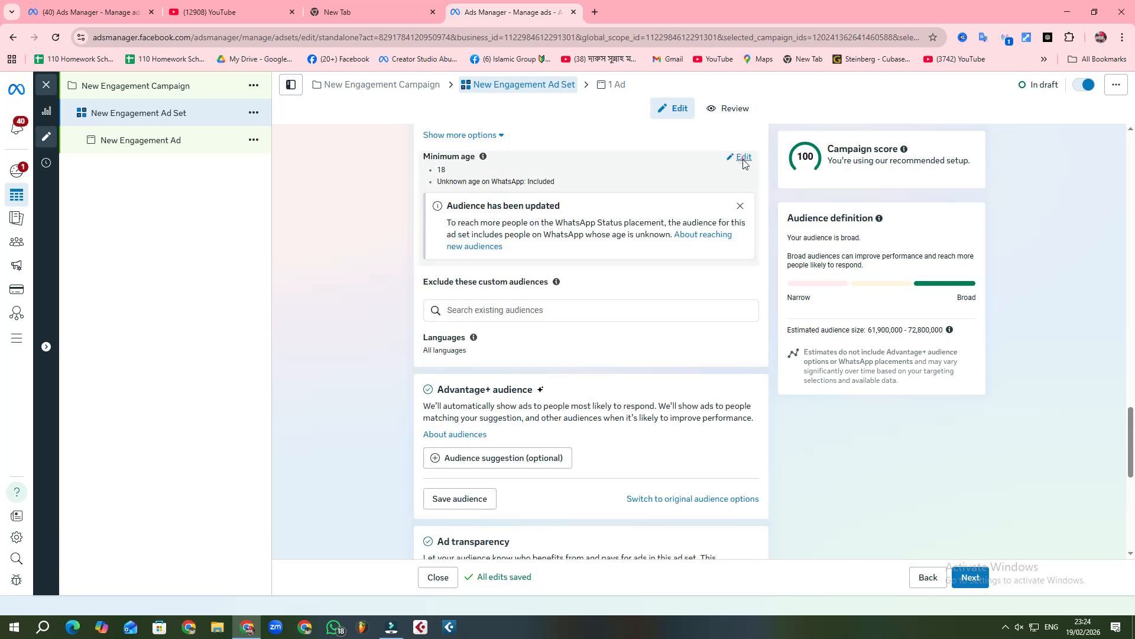
pyautogui.click(742, 159)
pyautogui.click(469, 176)
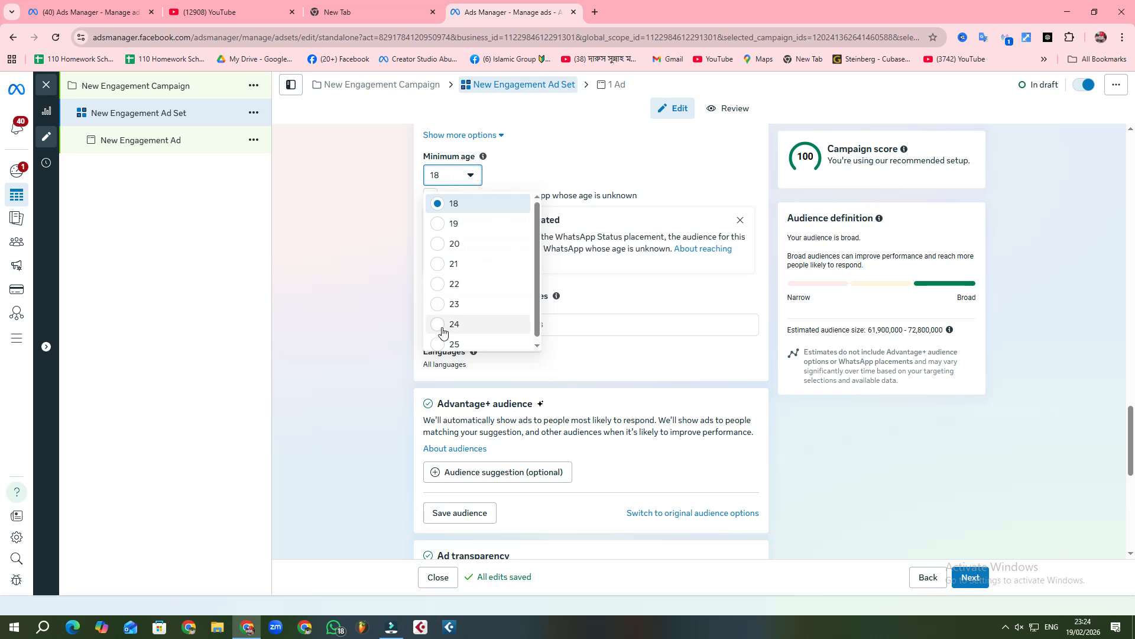
pyautogui.click(439, 285)
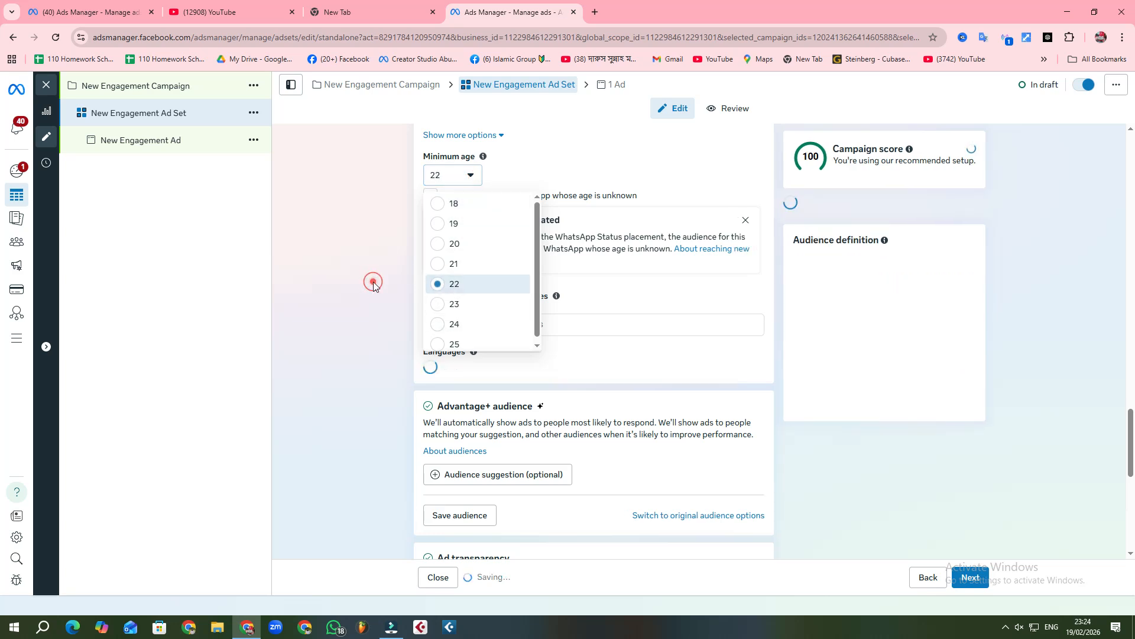
pyautogui.click(373, 283)
# - Add an Advantage+ audience suggestion and set its maximum age to 54
pyautogui.scroll(-6, 542, 370)
pyautogui.scroll(5, 484, 353)
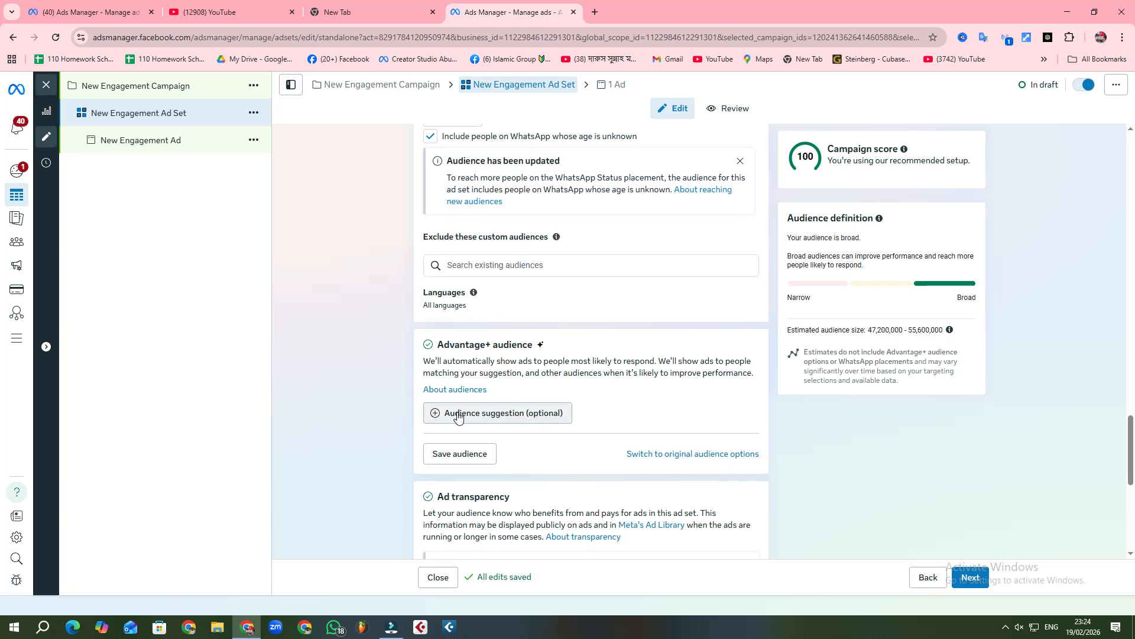
pyautogui.click(551, 415)
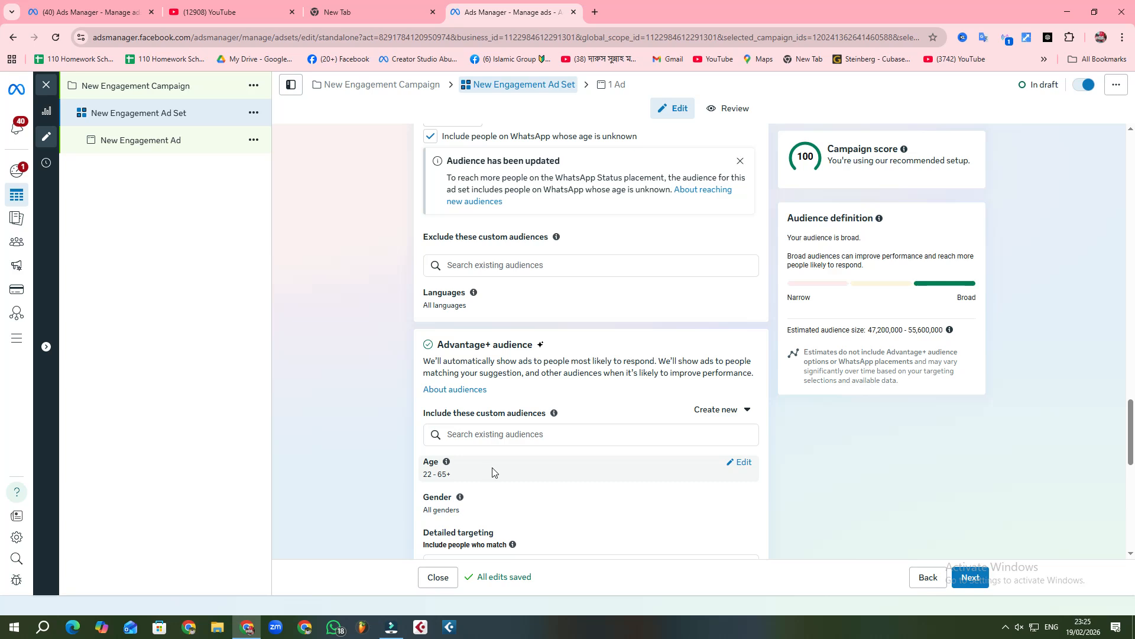
pyautogui.scroll(-1, 867, 411)
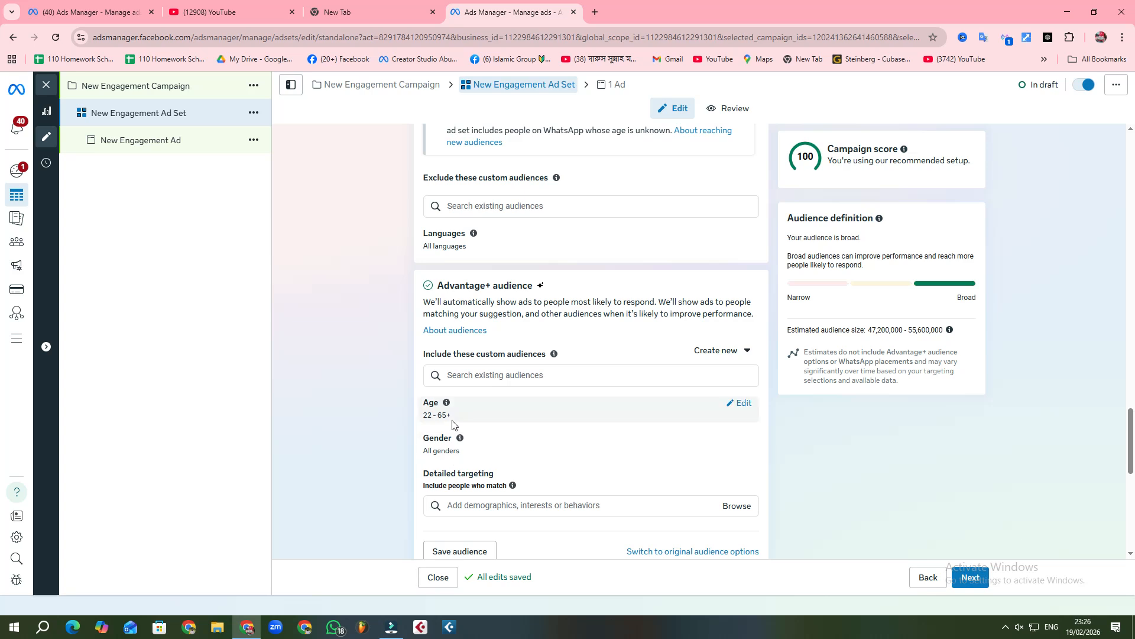
pyautogui.click(739, 403)
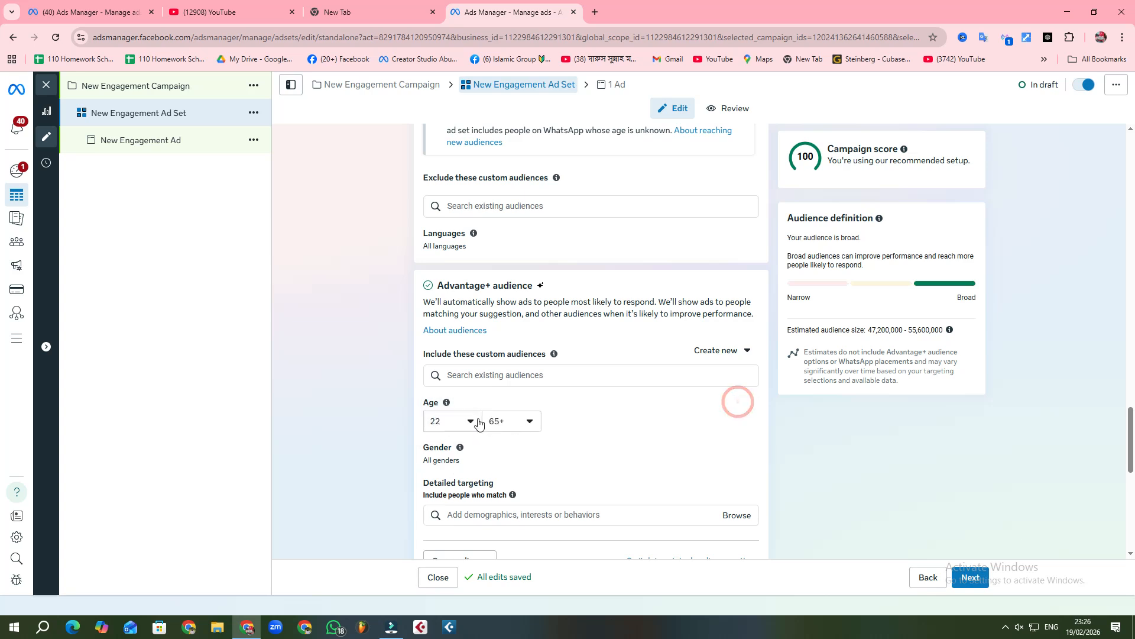
pyautogui.click(521, 421)
pyautogui.scroll(3, 515, 472)
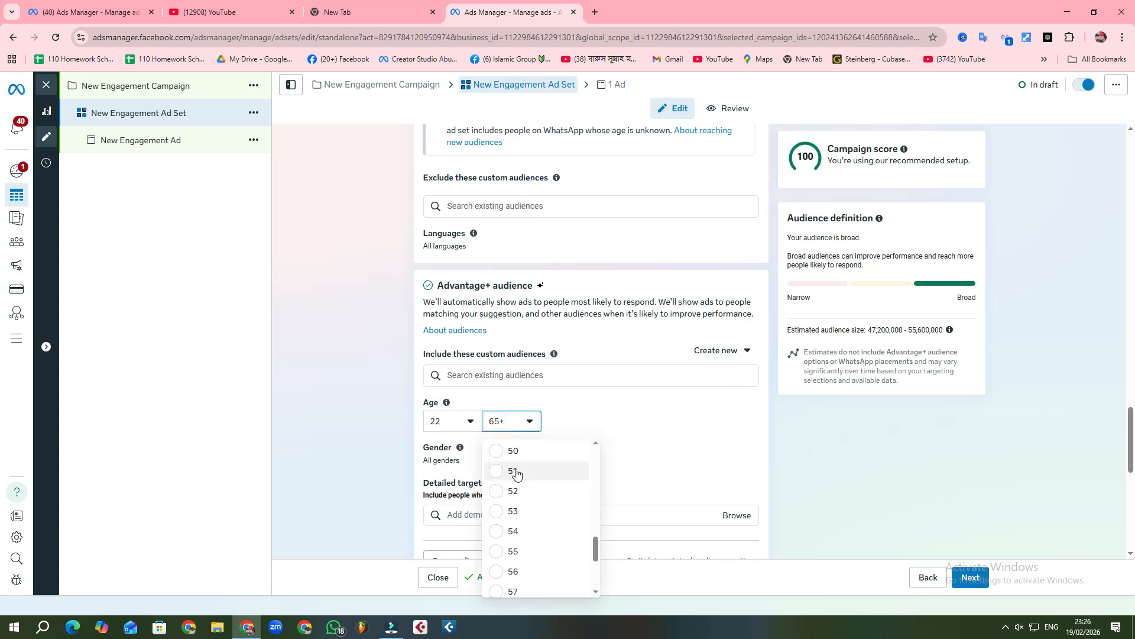
pyautogui.click(496, 472)
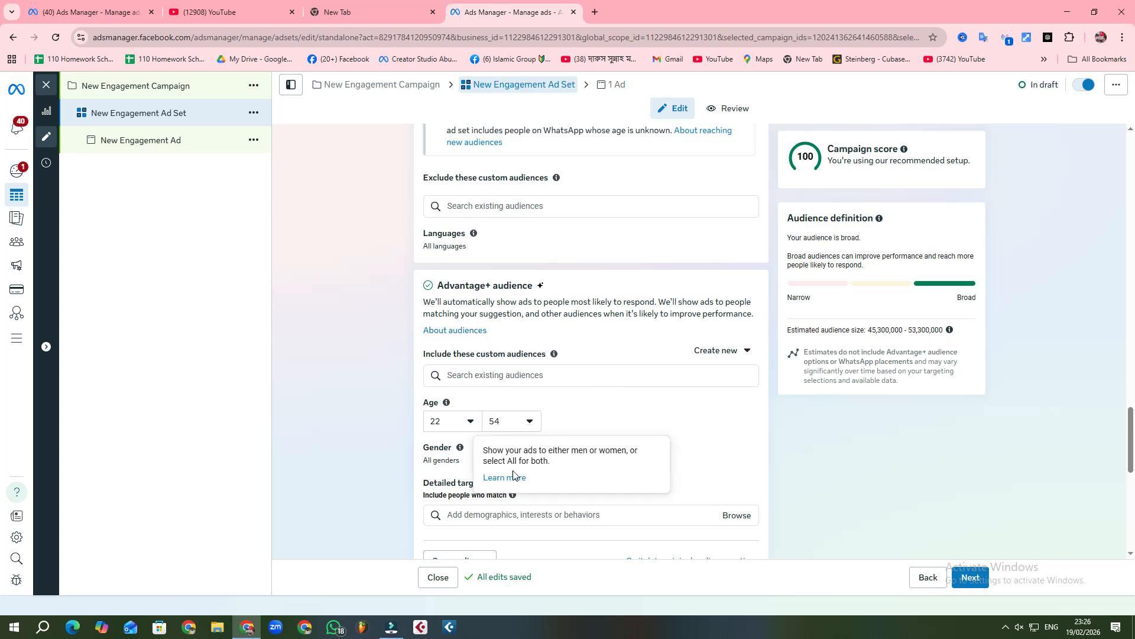
# - Try the Men and Women gender options for the suggested audience and set the gender back to All
pyautogui.click(747, 447)
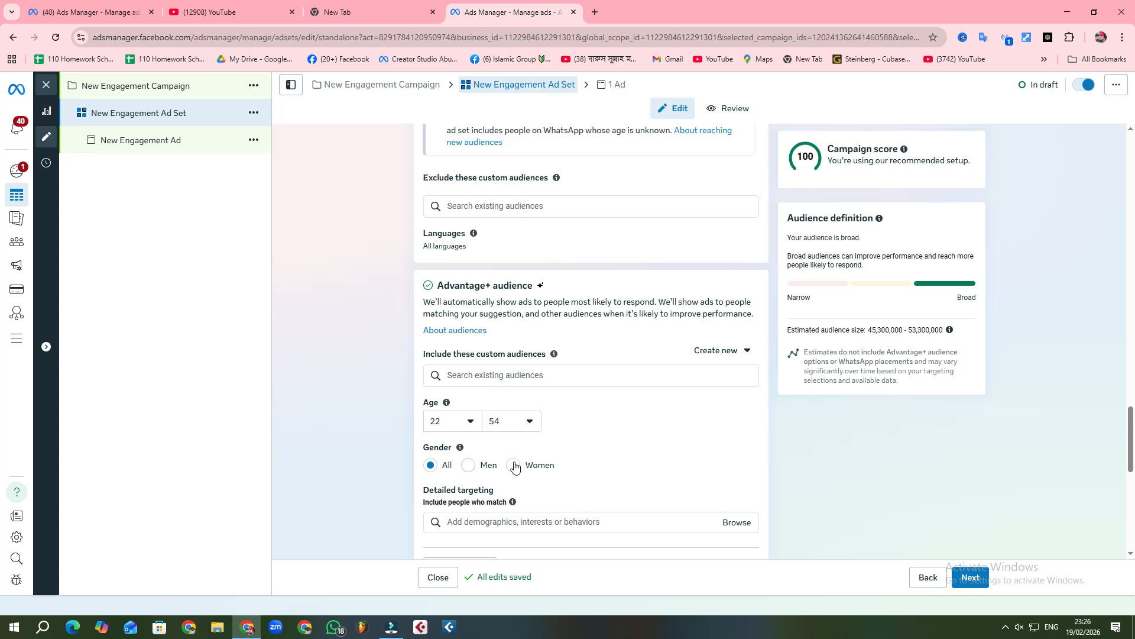
pyautogui.click(468, 466)
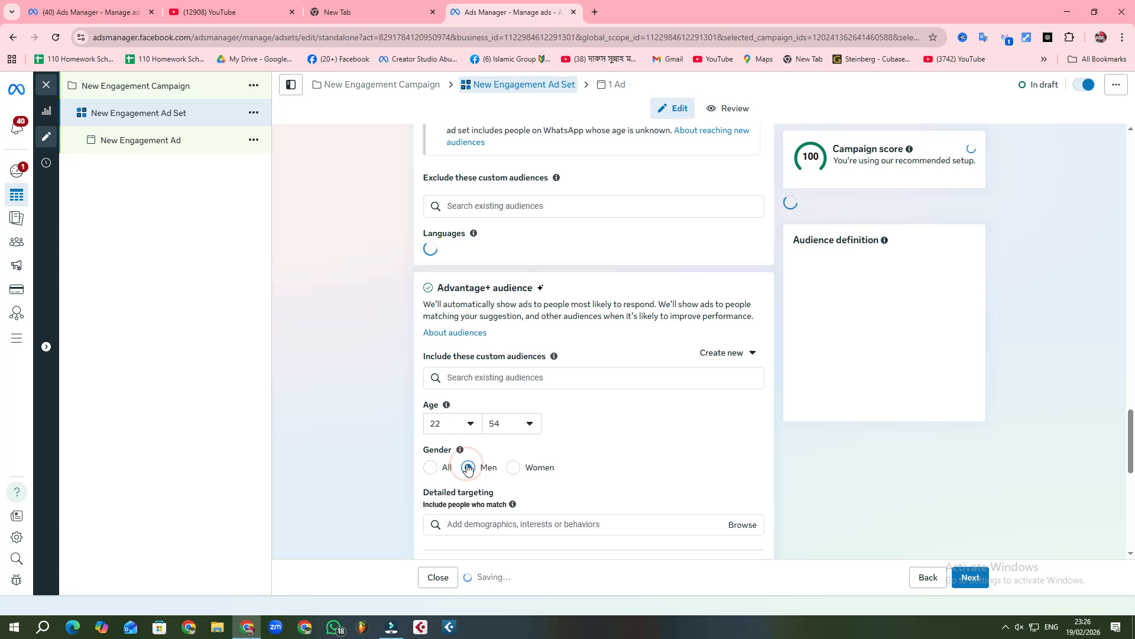
pyautogui.click(518, 469)
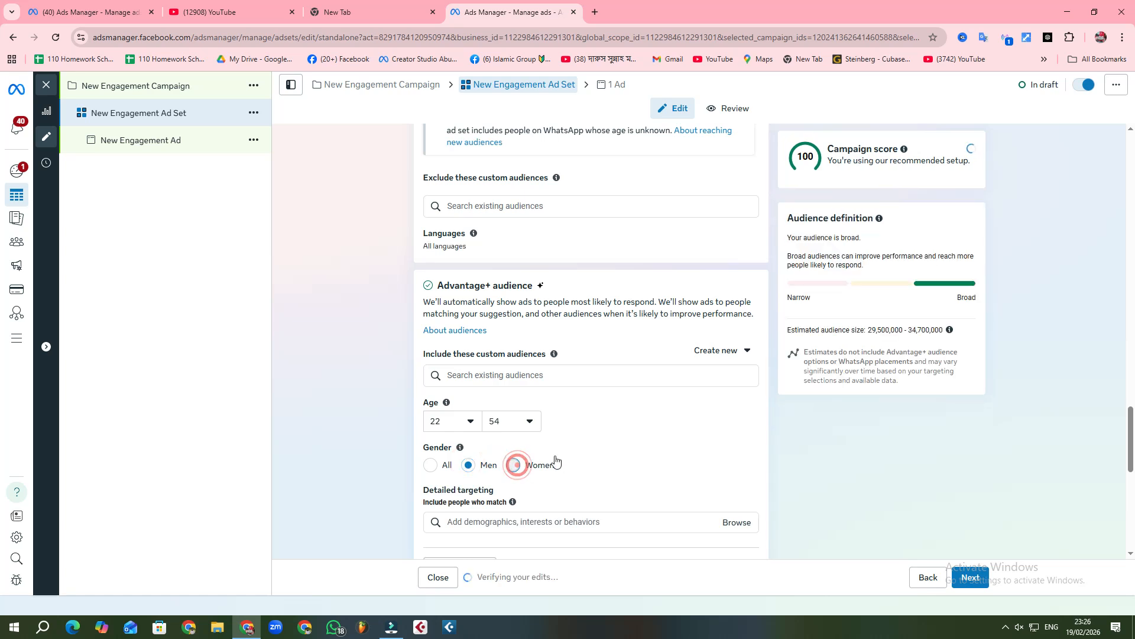
pyautogui.click(431, 467)
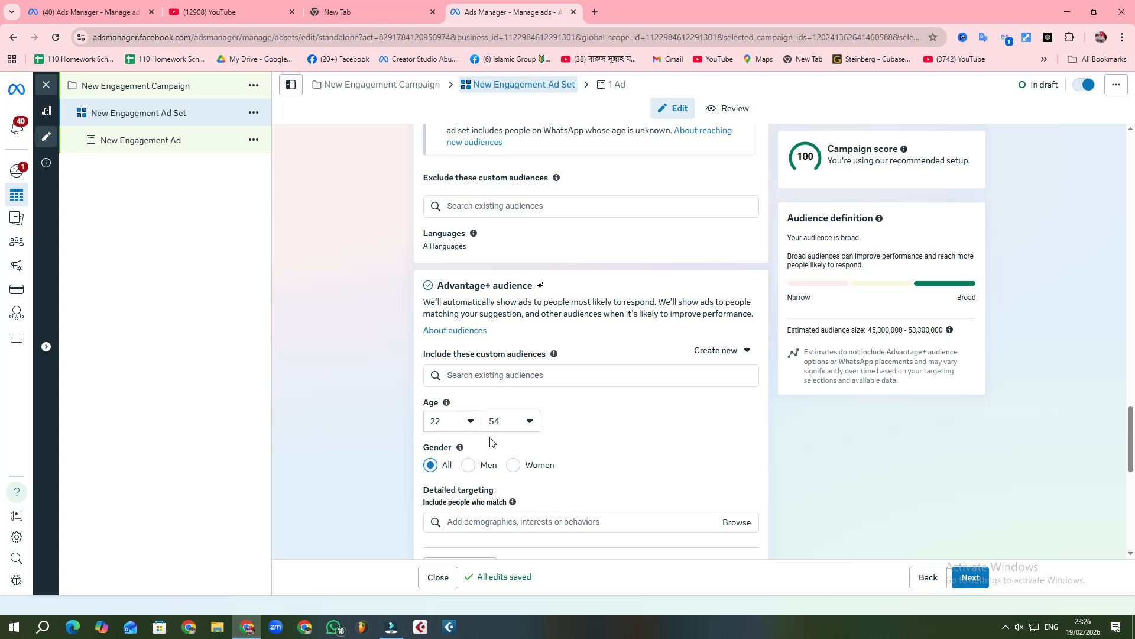
# - Add the suggested interests Local food and Fast food to the audience's detailed targeting
pyautogui.scroll(-4, 485, 436)
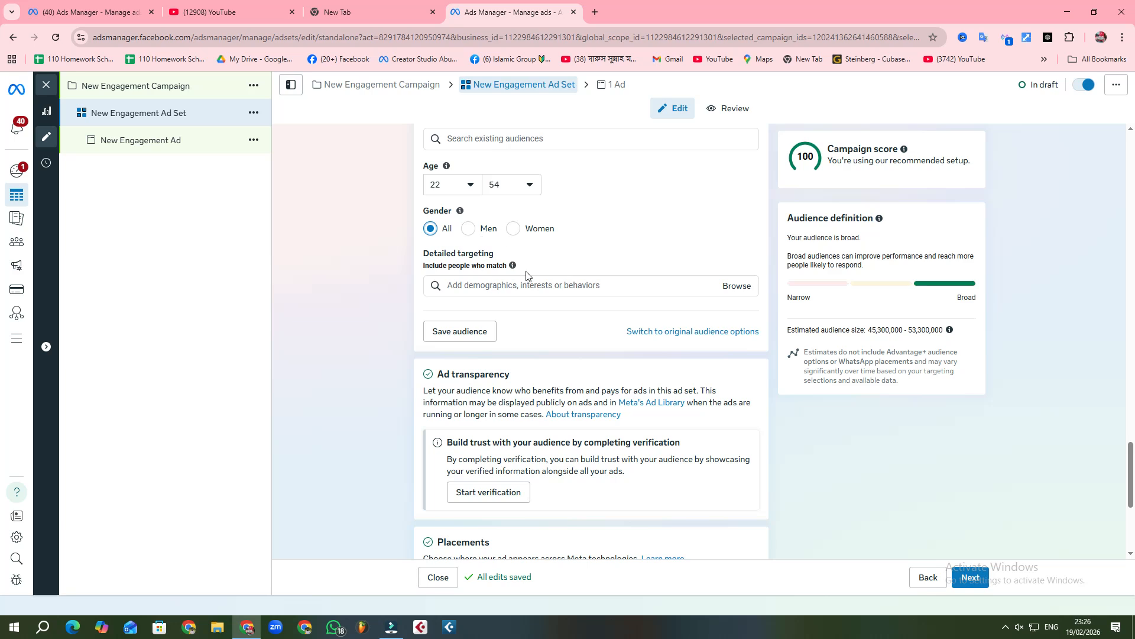
pyautogui.click(475, 285)
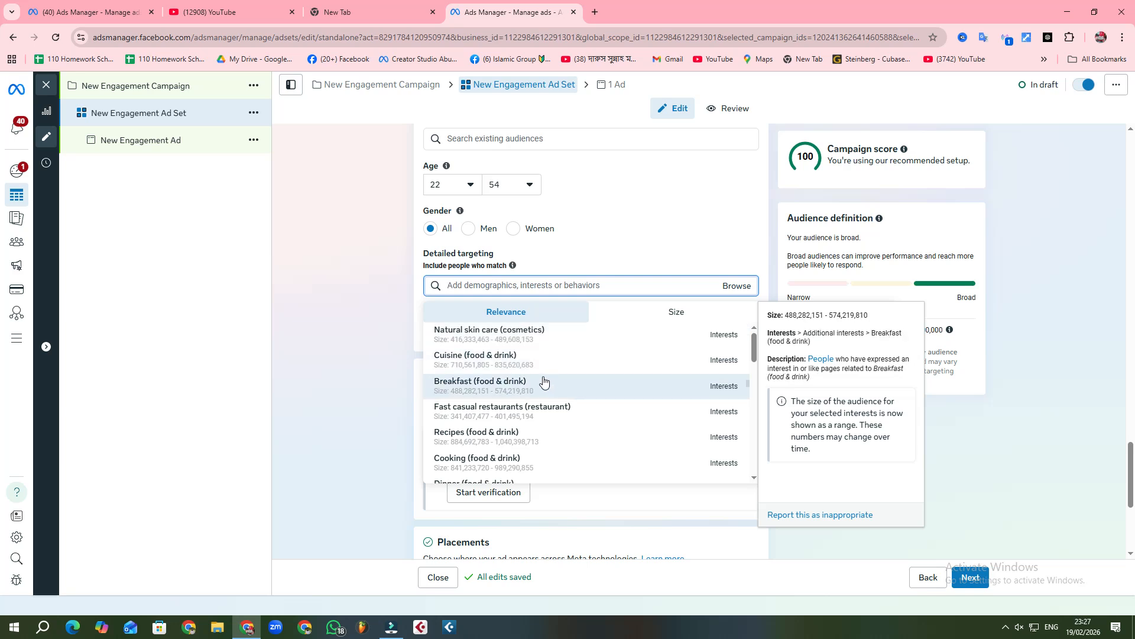
pyautogui.scroll(-2, 544, 381)
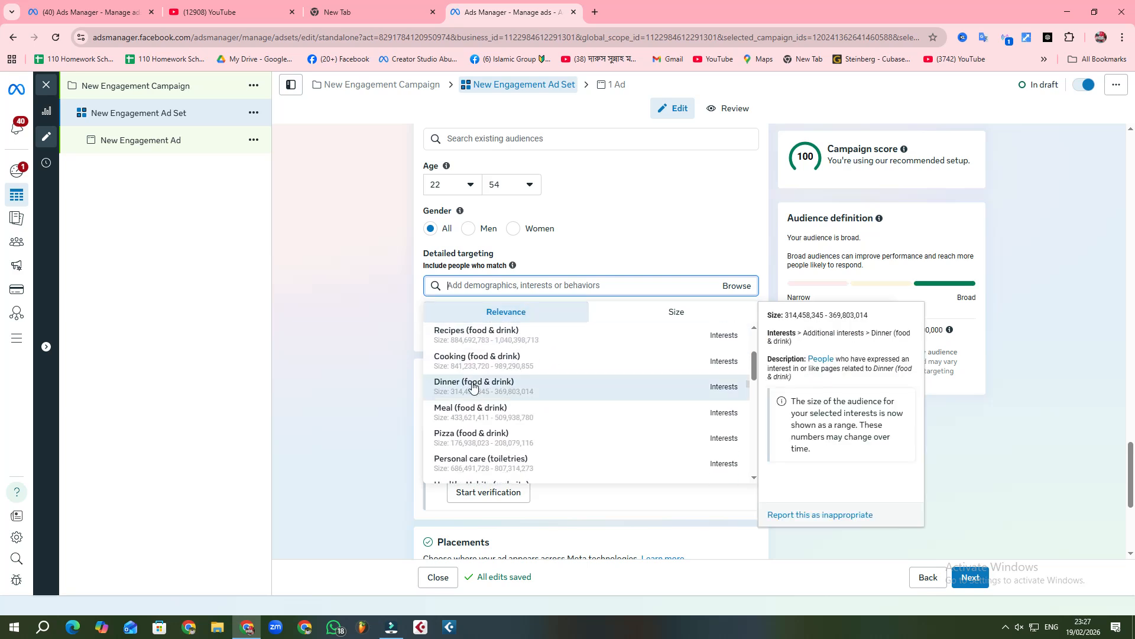
pyautogui.scroll(-2, 485, 411)
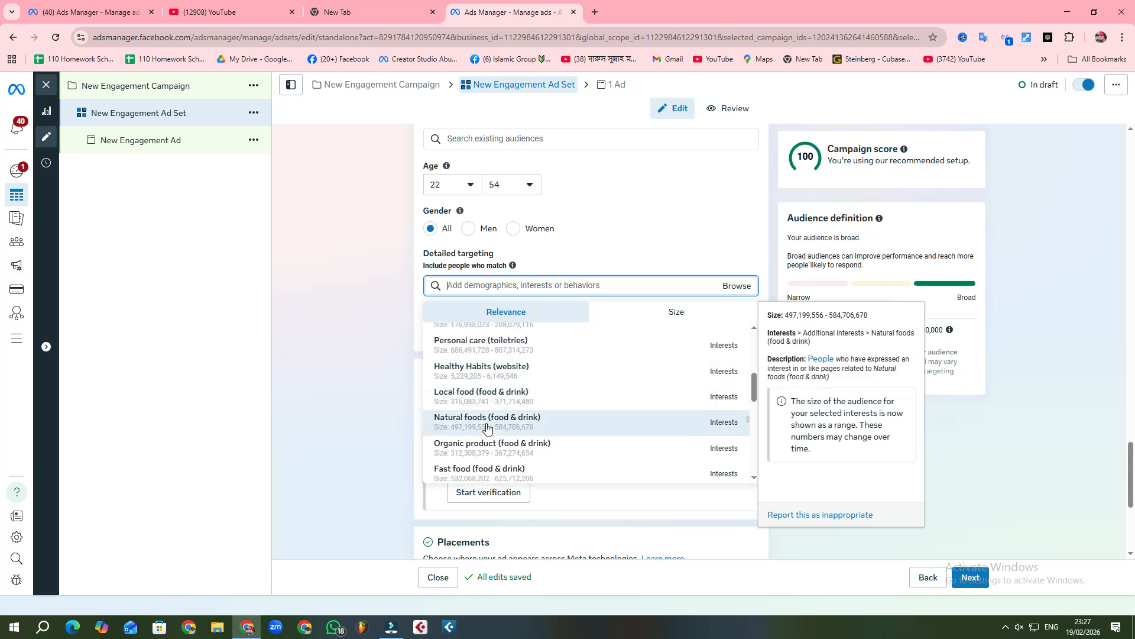
pyautogui.click(497, 395)
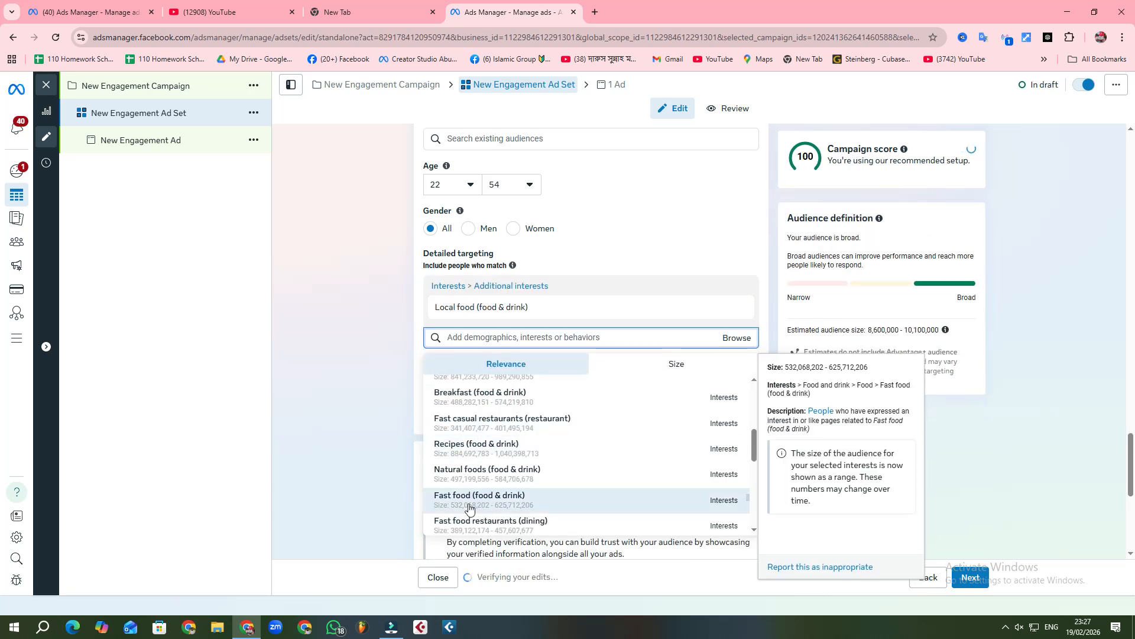
pyautogui.click(497, 499)
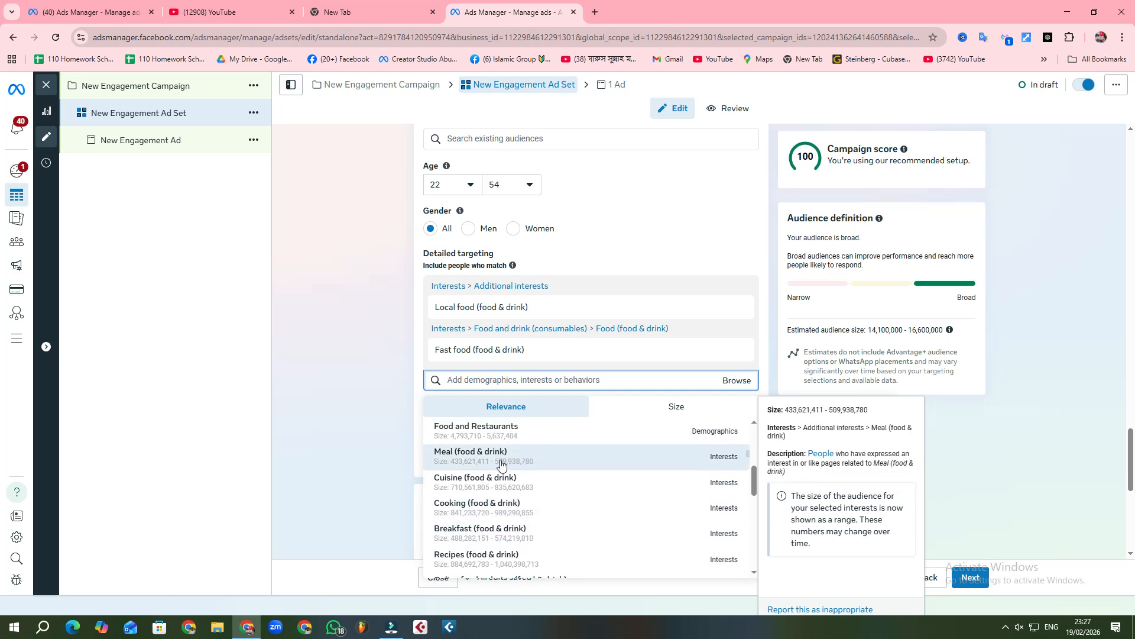
# - Add the interests Online food ordering, Natural foods, Natural product (science), Organic food and Fast food restaurants to the detailed targeting
pyautogui.scroll(-1, 498, 472)
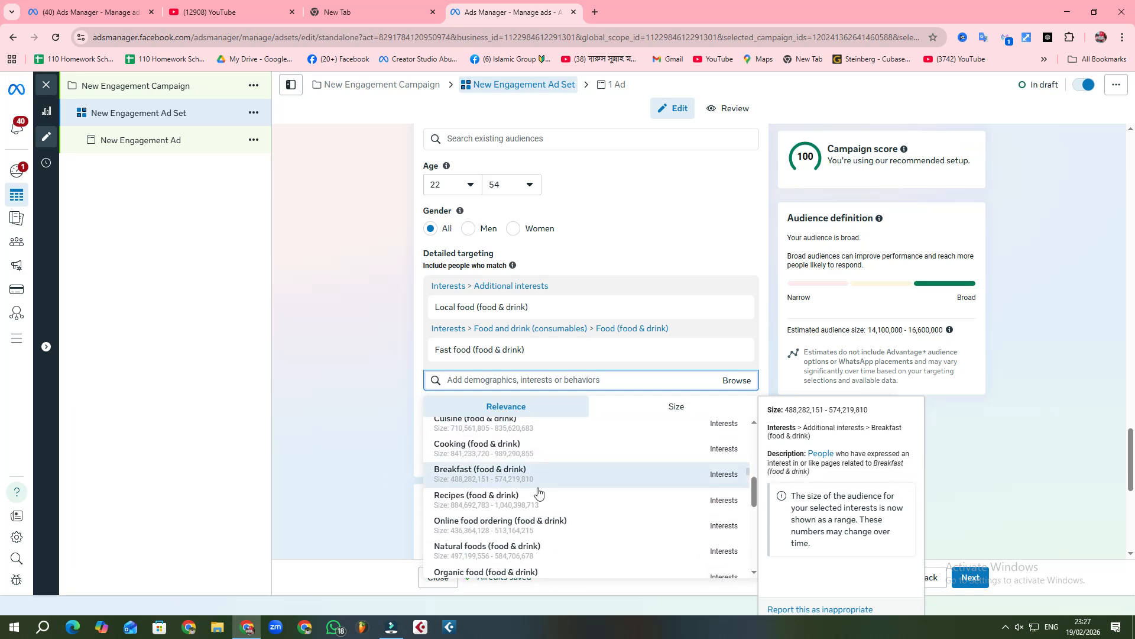
pyautogui.click(478, 527)
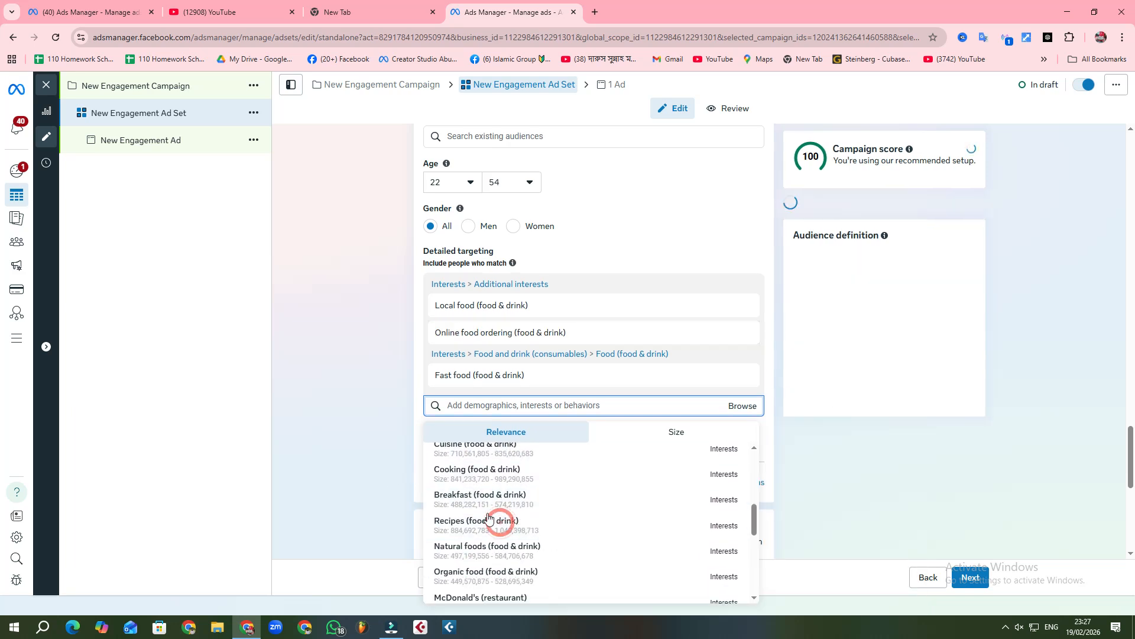
pyautogui.click(478, 510)
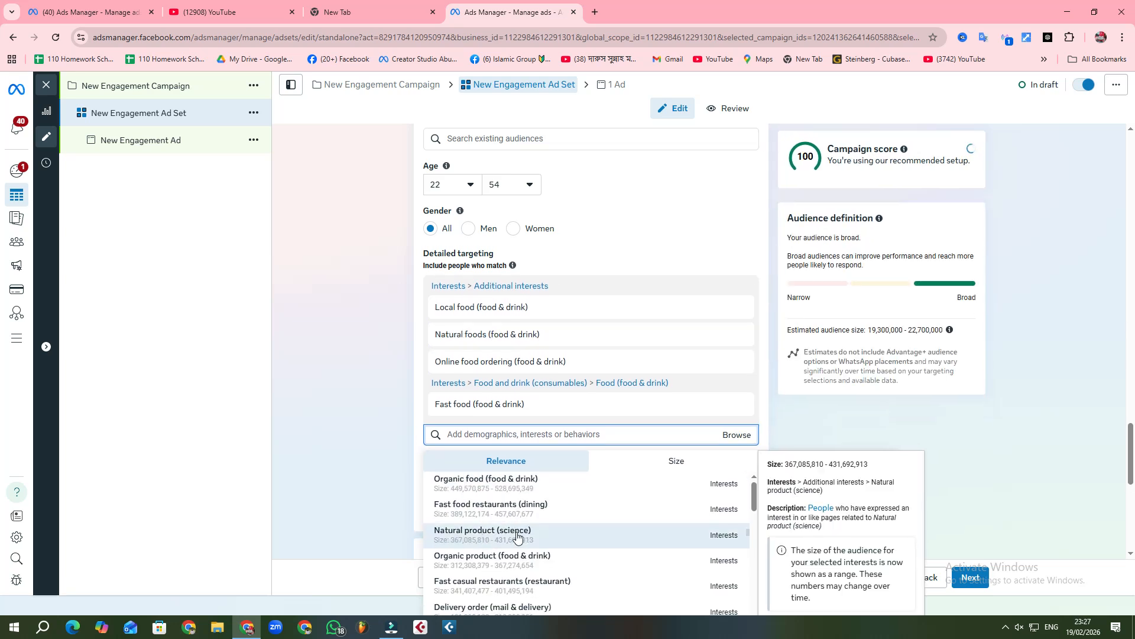
pyautogui.click(502, 537)
pyautogui.click(443, 496)
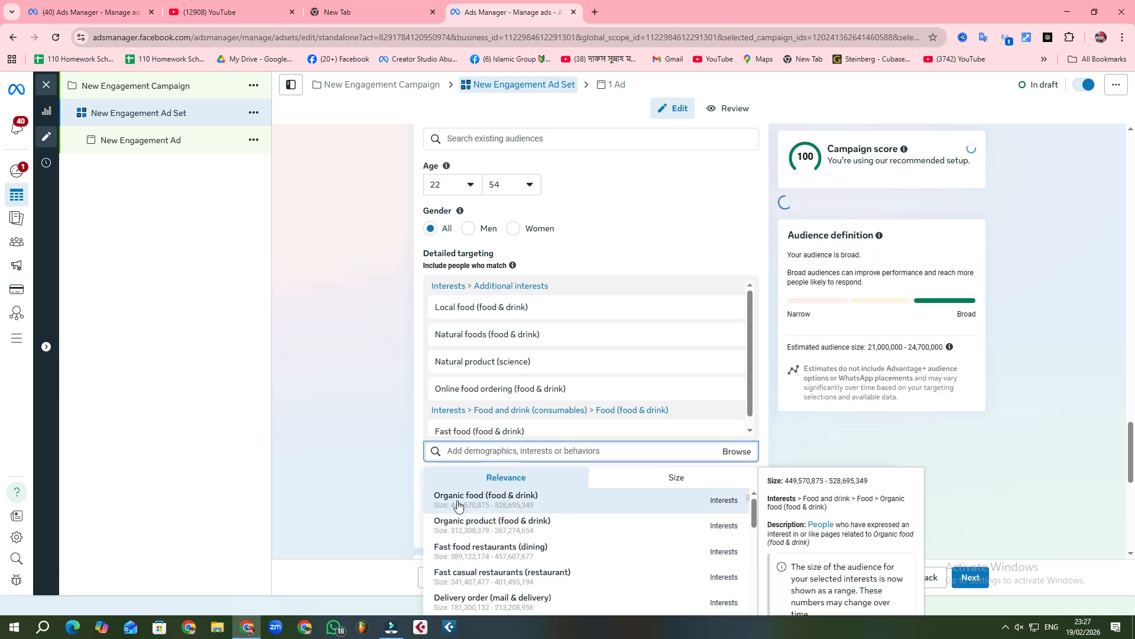
pyautogui.click(483, 500)
pyautogui.click(473, 525)
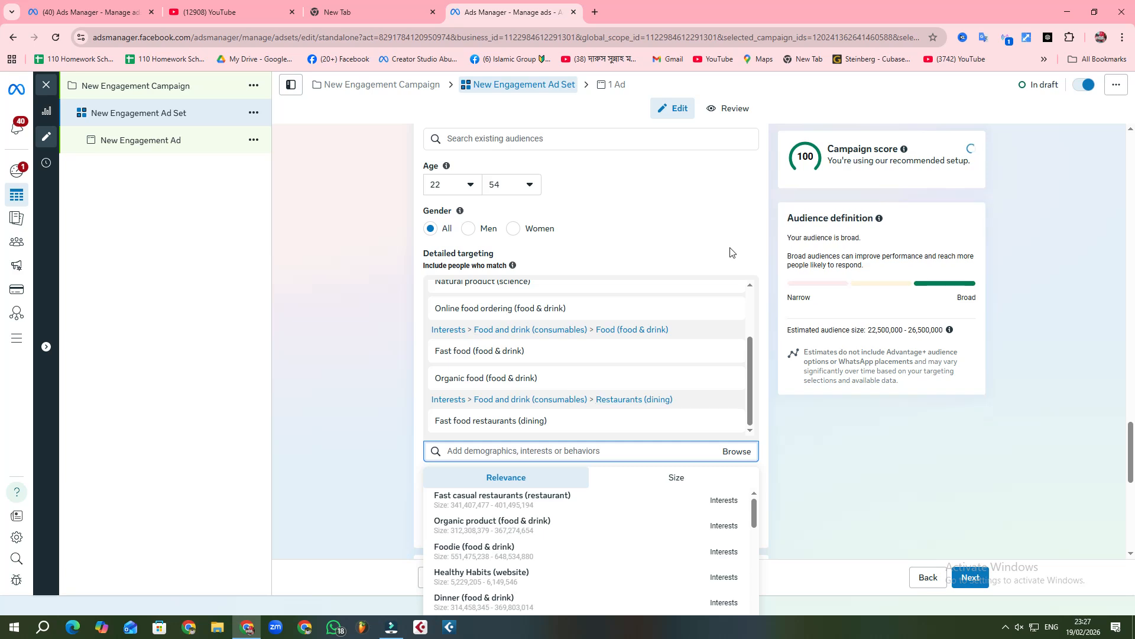
# - Browse the detailed targeting categories, examining the Education level options under Demographics > Education, and return to the top-level categories
pyautogui.scroll(-3, 434, 260)
pyautogui.click(736, 274)
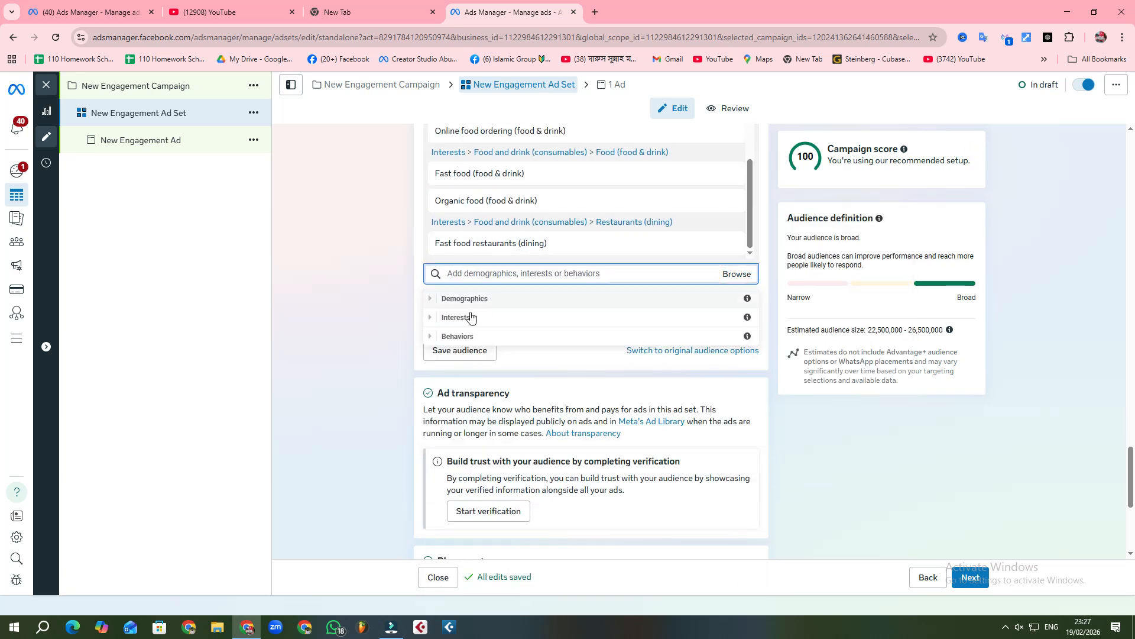
pyautogui.click(613, 299)
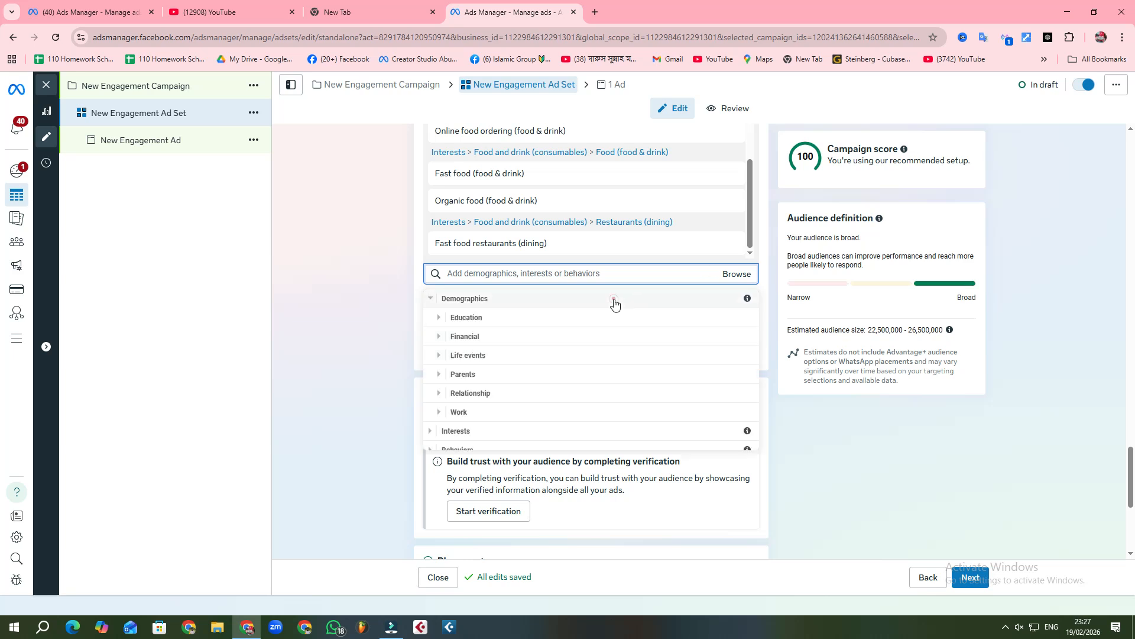
pyautogui.click(509, 320)
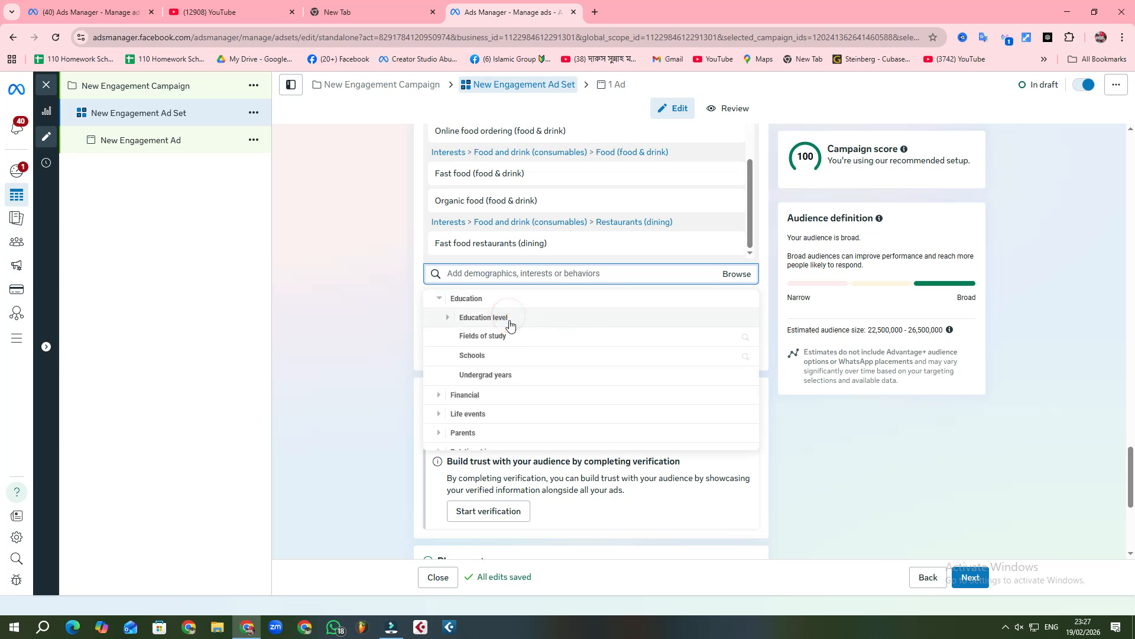
pyautogui.click(528, 317)
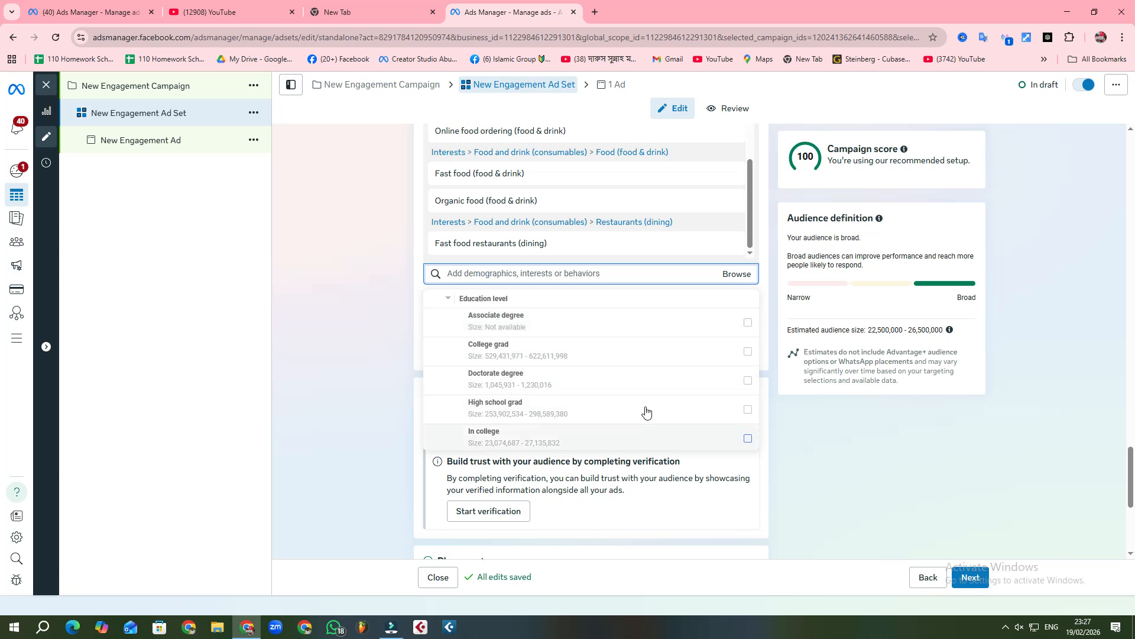
pyautogui.click(742, 276)
pyautogui.click(742, 275)
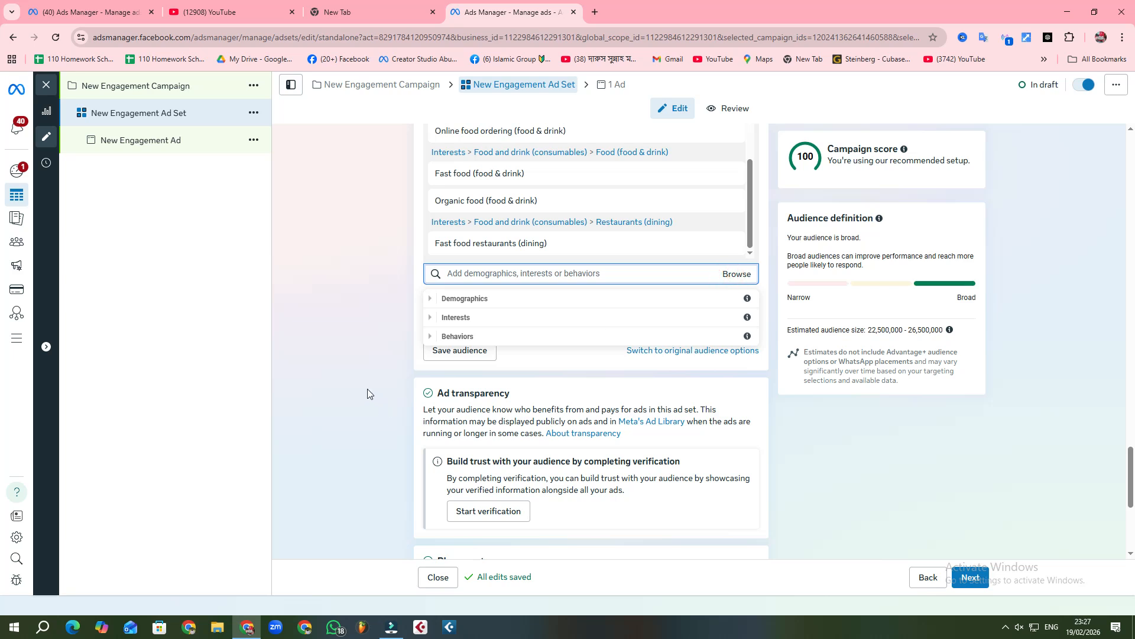
# - Add the entire Food and drink (consumables) interest category to the detailed targeting and review the included interests
pyautogui.click(484, 317)
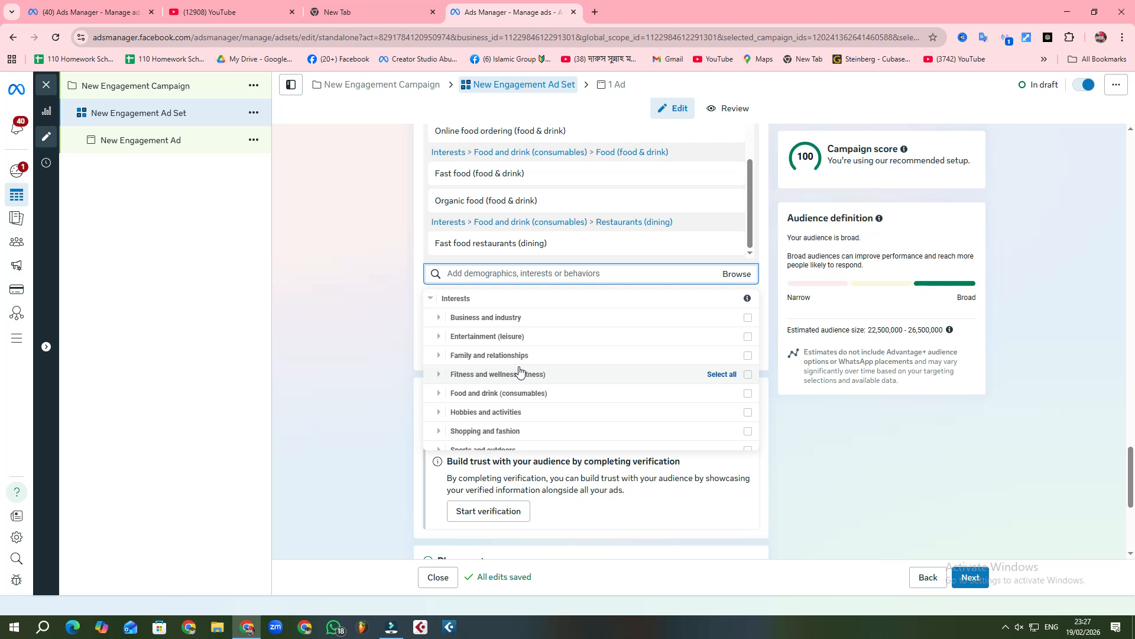
pyautogui.click(748, 393)
pyautogui.click(340, 394)
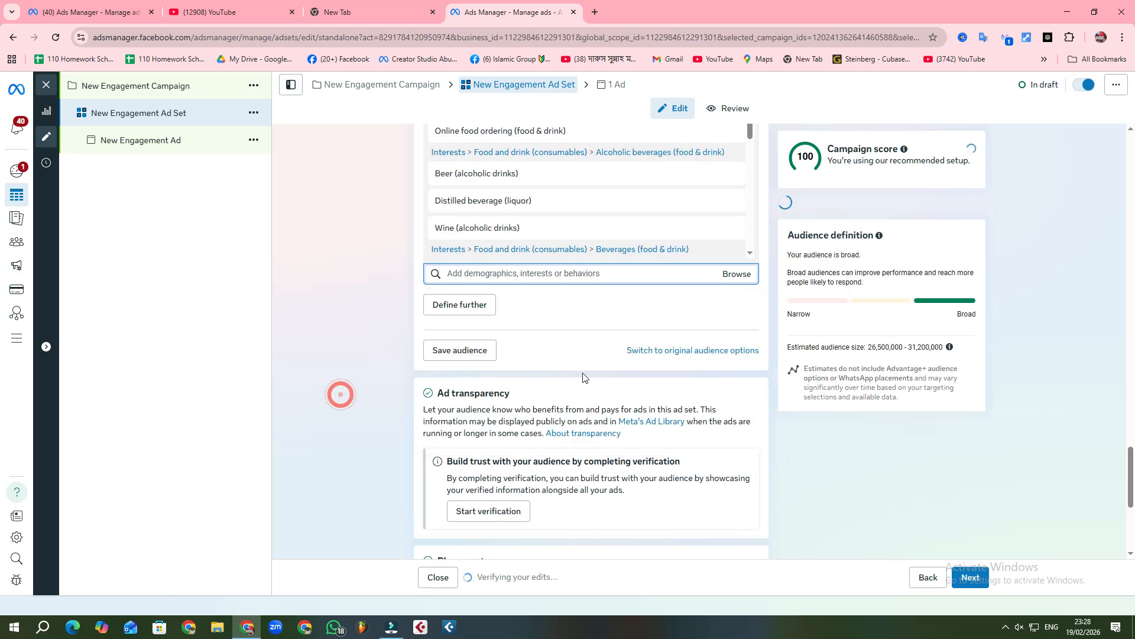
pyautogui.scroll(-1, 583, 377)
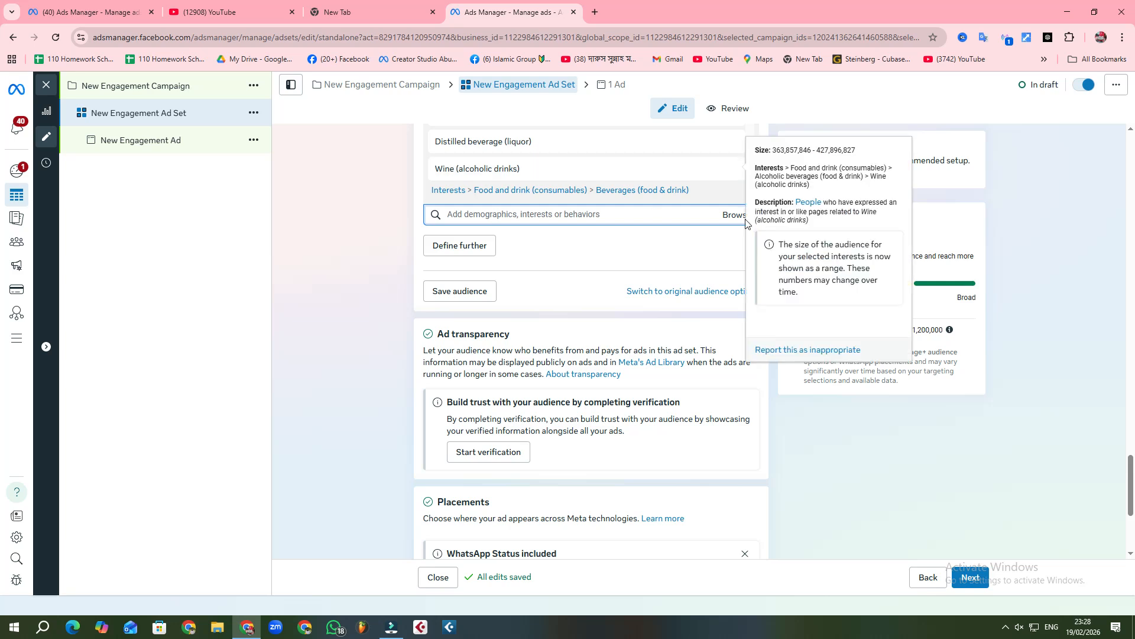
pyautogui.scroll(-6, 581, 173)
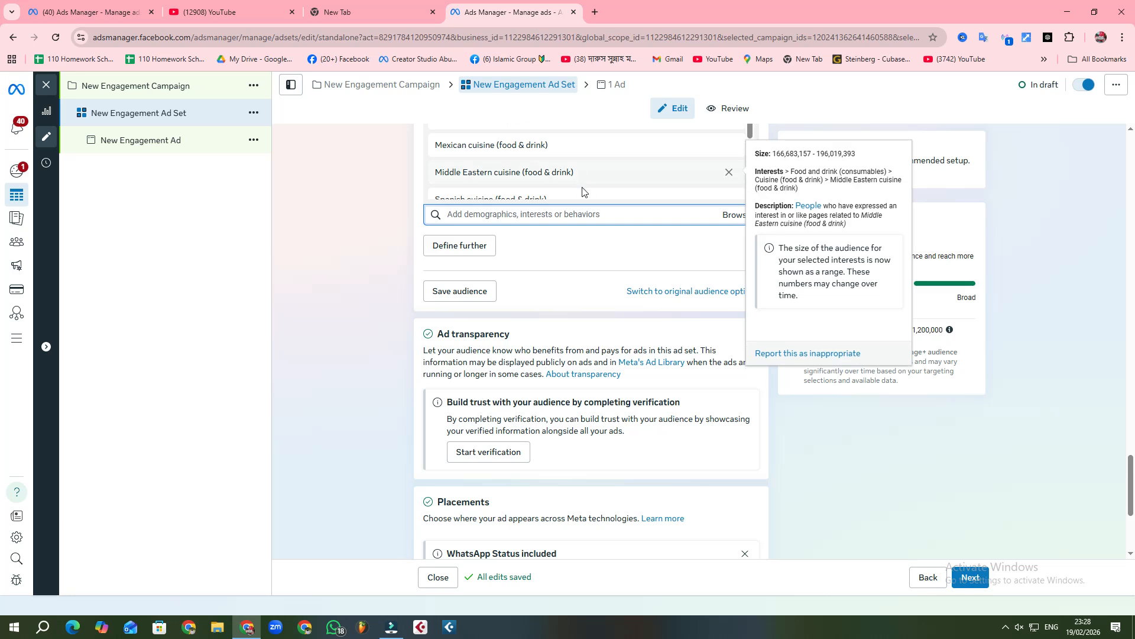
pyautogui.scroll(-1, 509, 284)
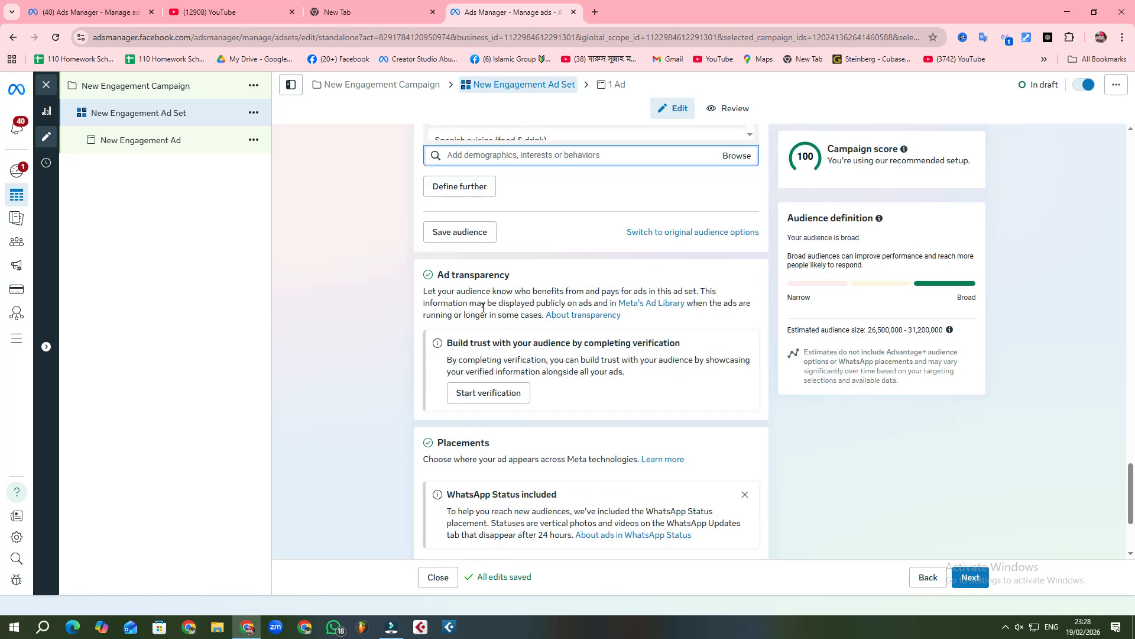
# - Define the detailed targeting further by adding an empty "and must also match" condition
pyautogui.click(473, 187)
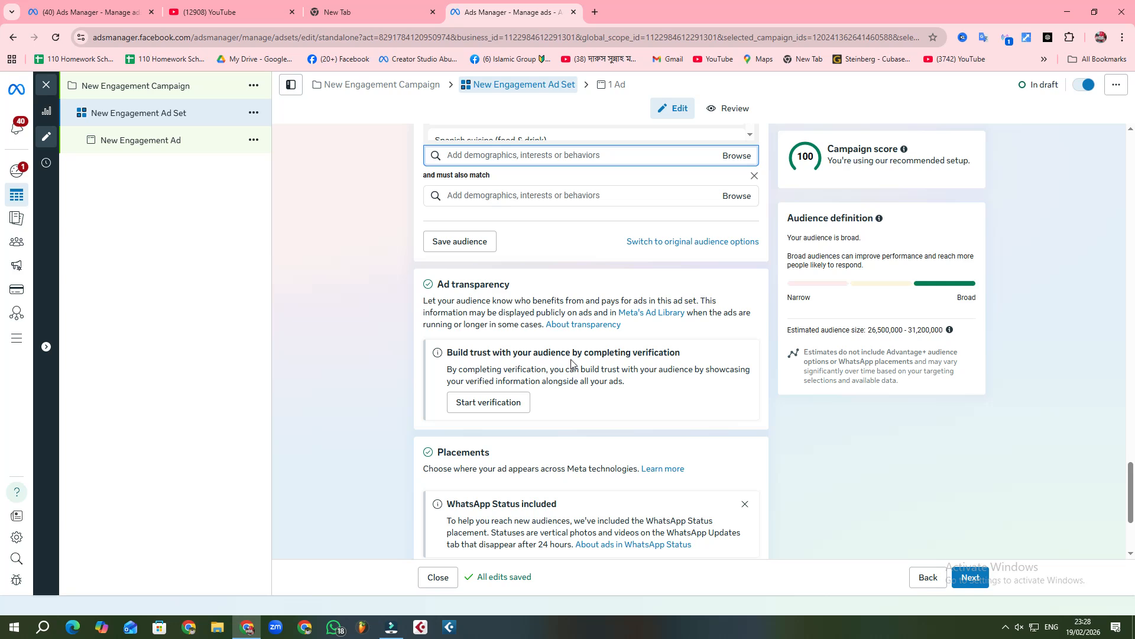
pyautogui.scroll(3, 579, 357)
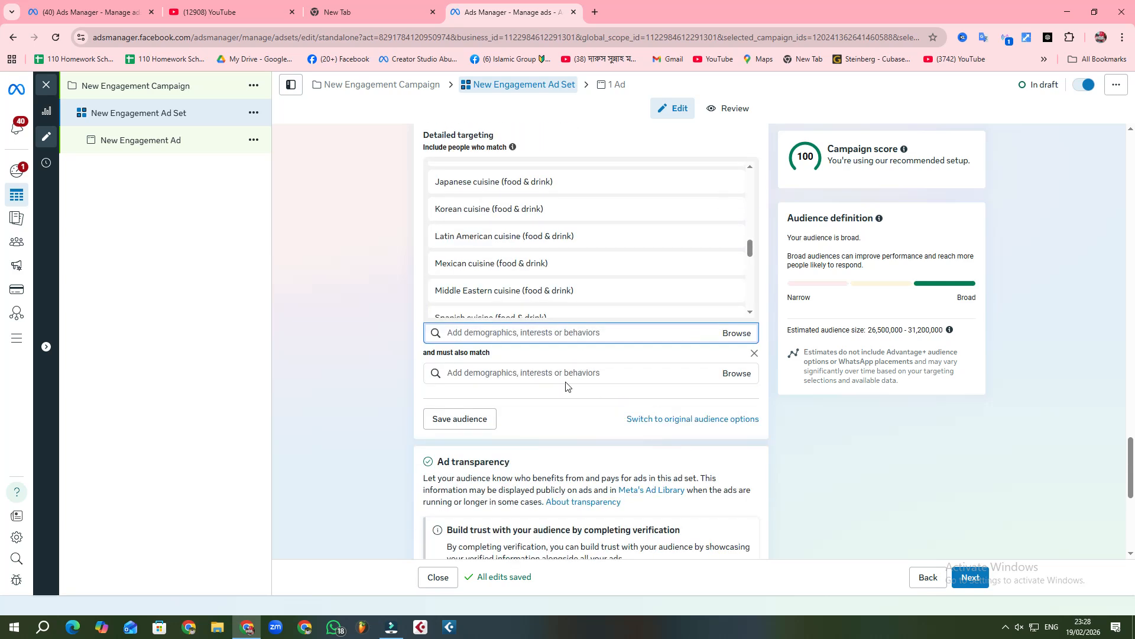
pyautogui.moveTo(694, 244)
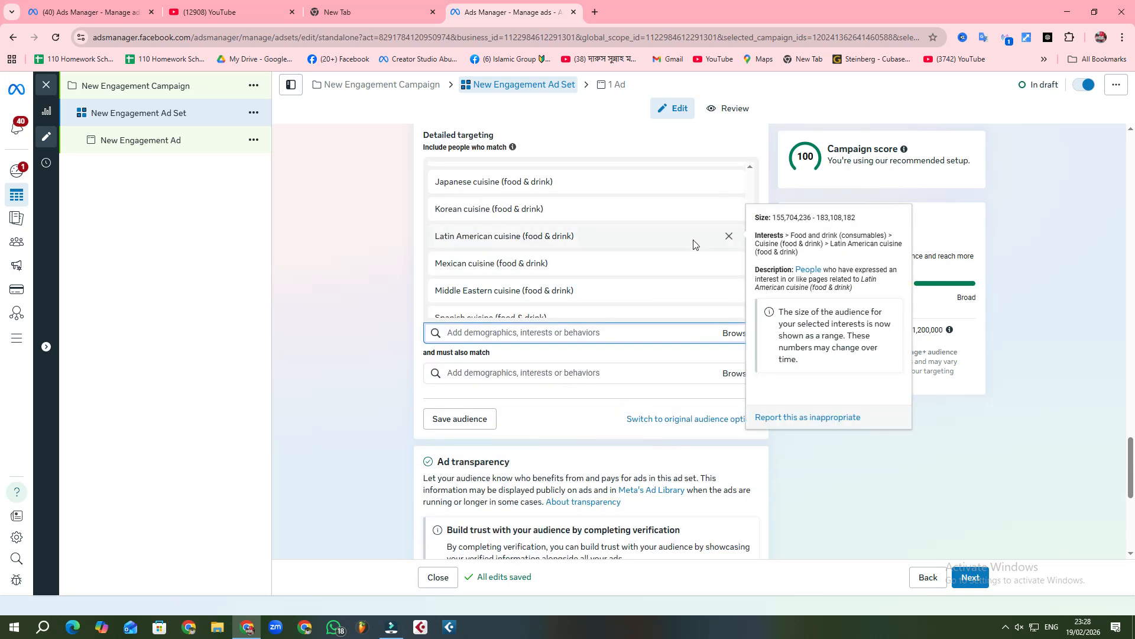
pyautogui.moveTo(621, 278)
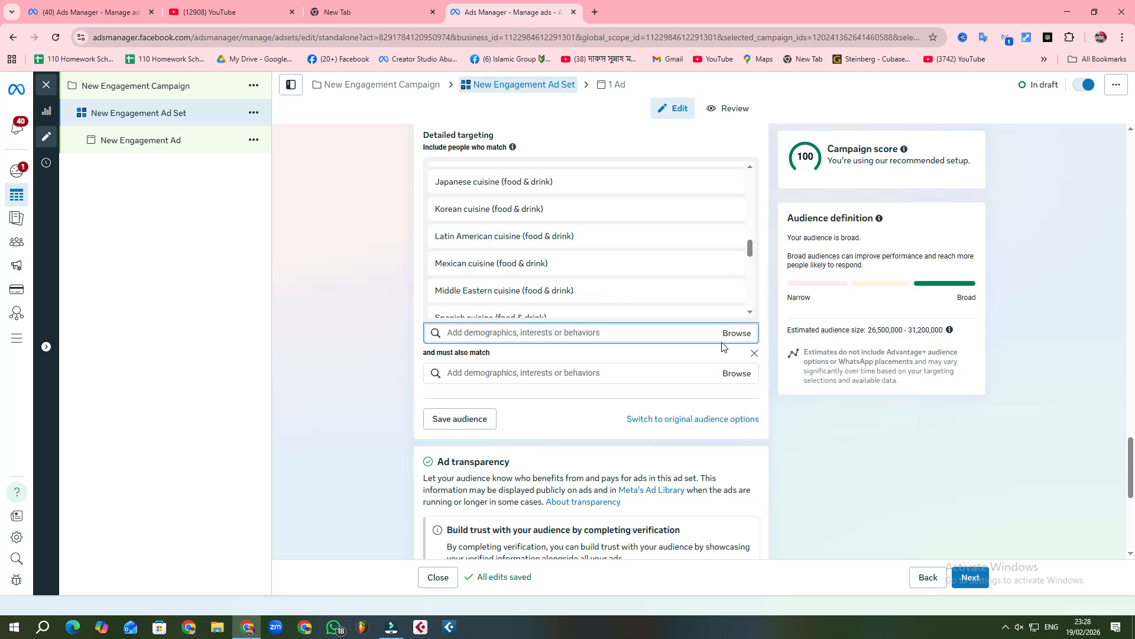
pyautogui.moveTo(490, 278)
# - Edit the ad set's placements and switch them from Advantage+ placements to Manual placements
pyautogui.scroll(-5, 496, 406)
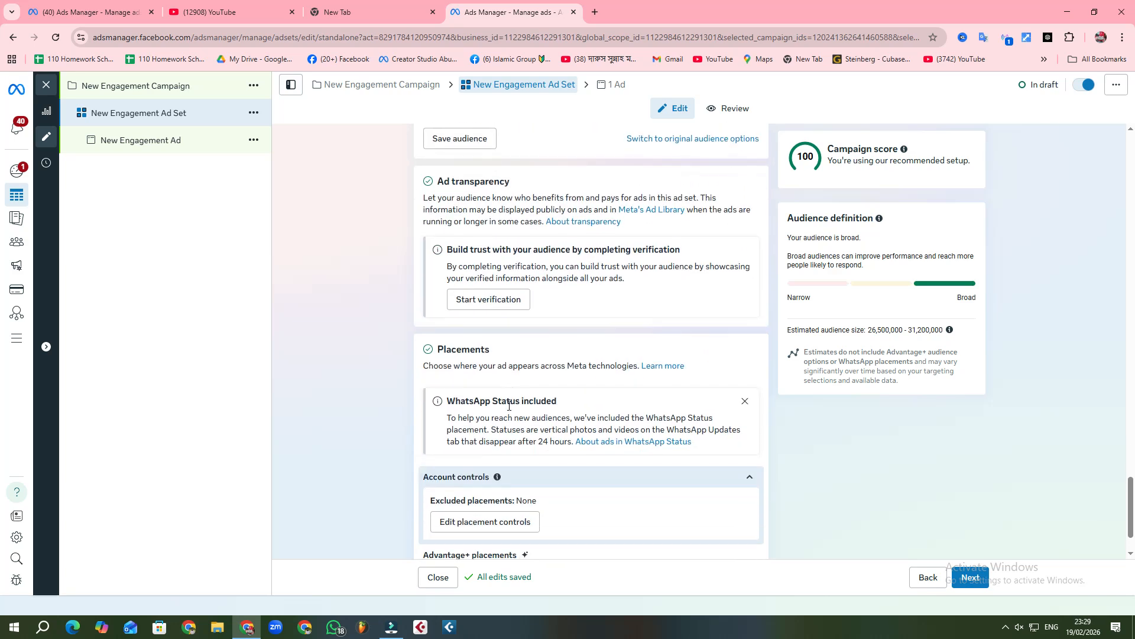
pyautogui.scroll(3, 572, 275)
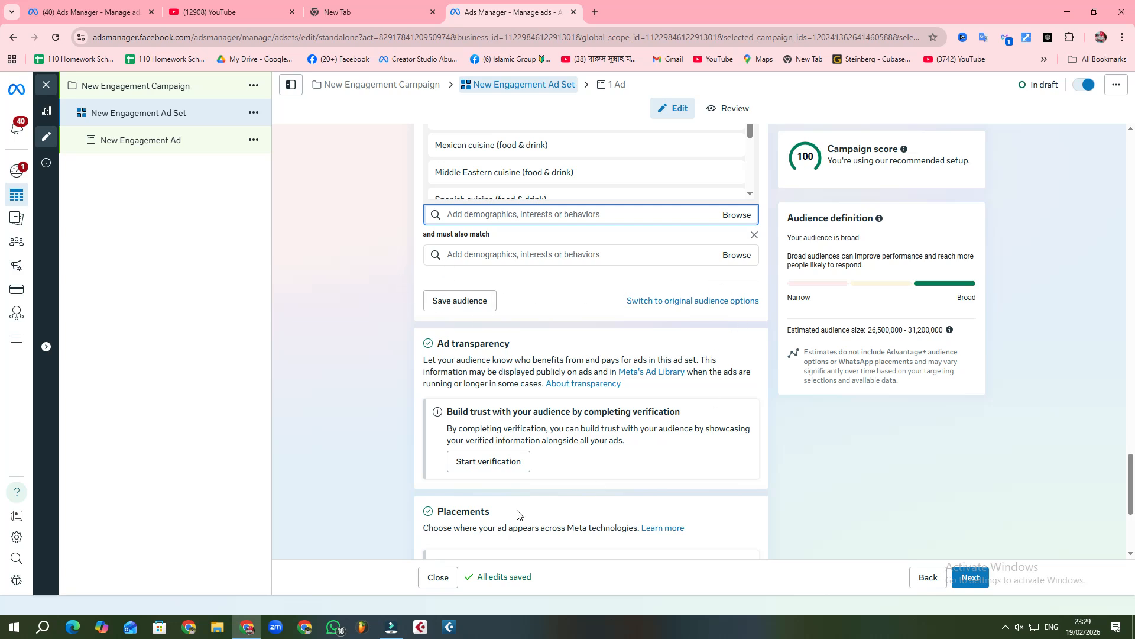
pyautogui.scroll(-1, 518, 446)
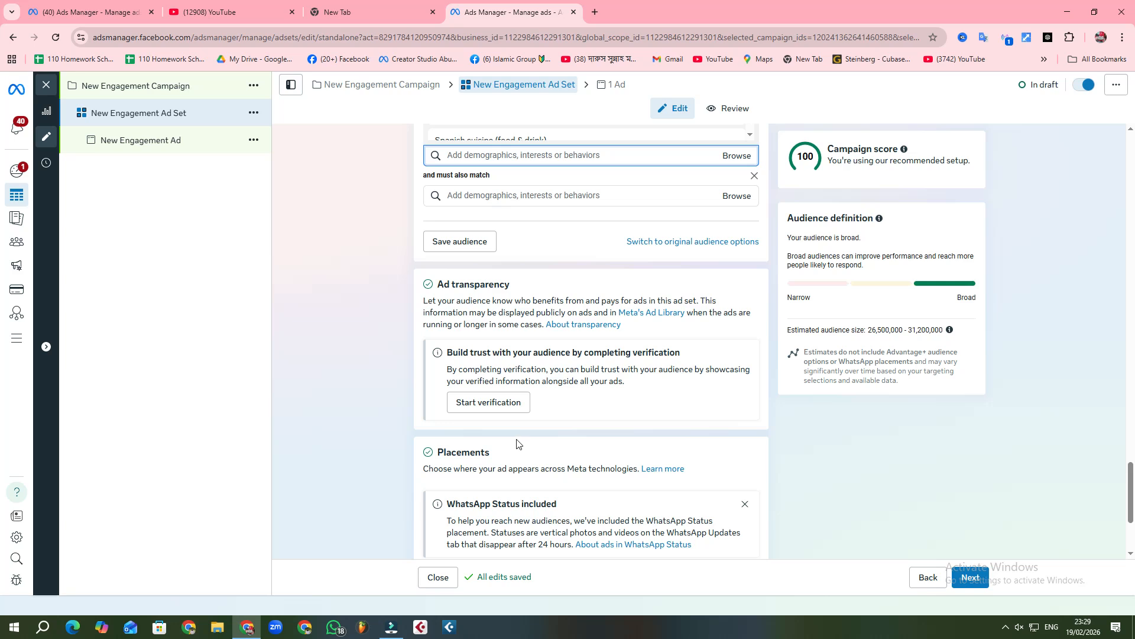
pyautogui.scroll(-3, 517, 444)
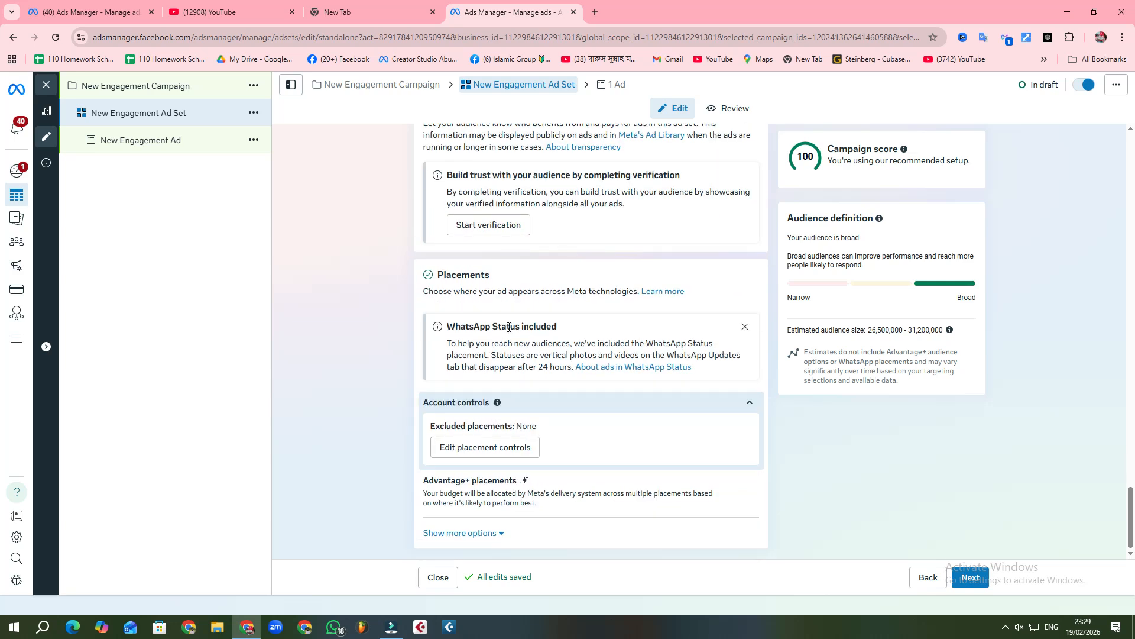
pyautogui.scroll(1, 509, 379)
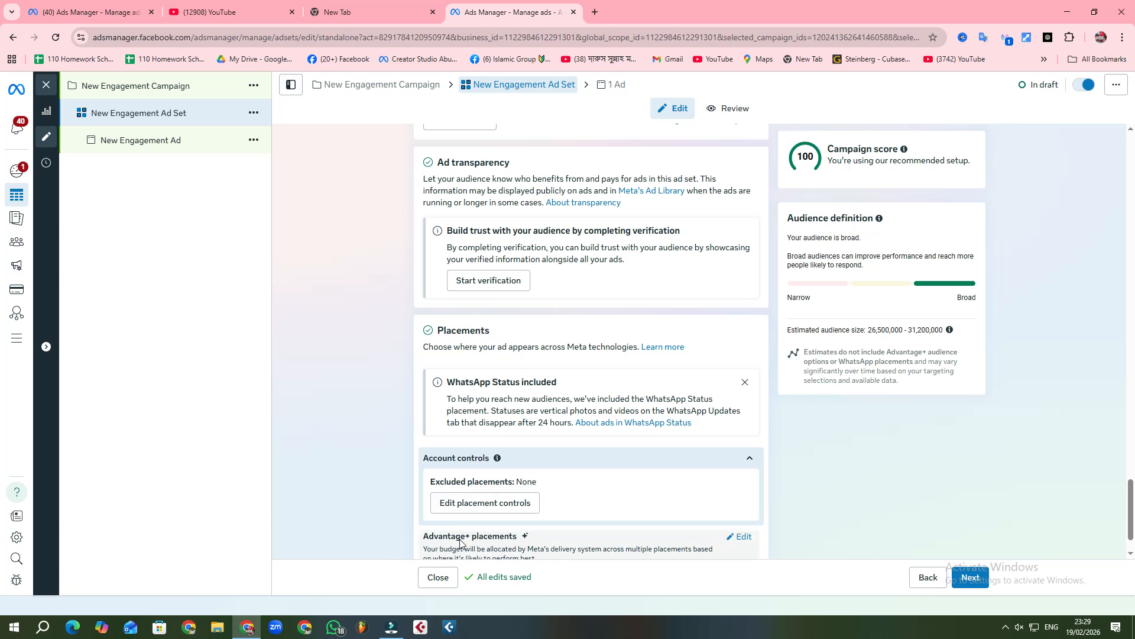
pyautogui.click(742, 538)
pyautogui.scroll(-3, 645, 372)
pyautogui.scroll(1, 621, 426)
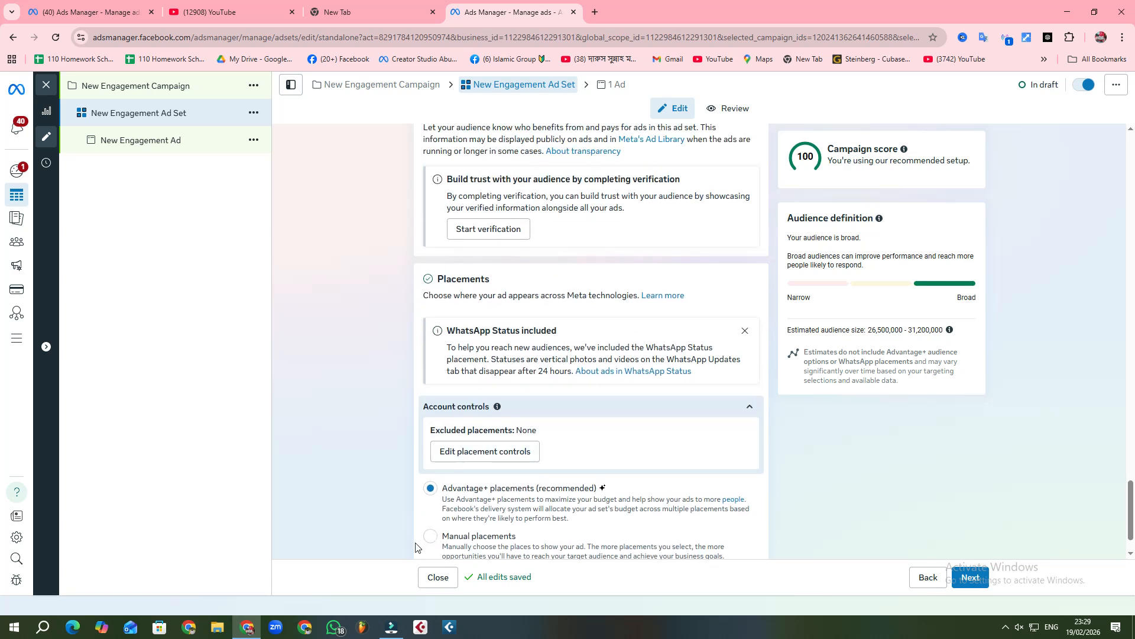
pyautogui.click(431, 538)
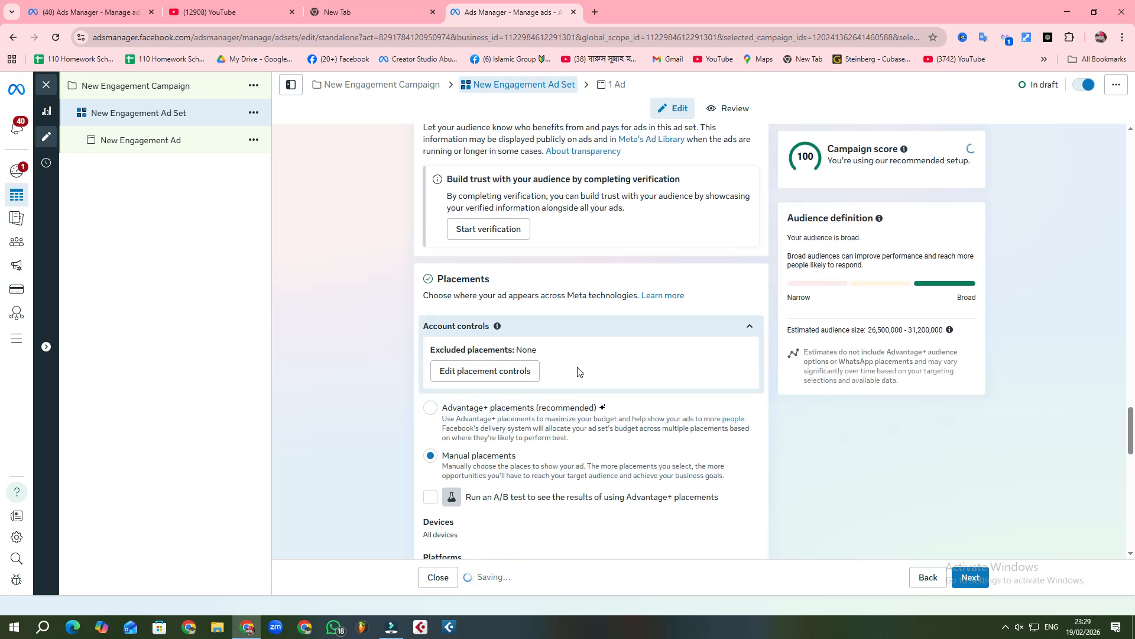
# - Limit the placement devices to Mobile by excluding Desktop
pyautogui.scroll(-2, 621, 366)
pyautogui.scroll(-3, 622, 365)
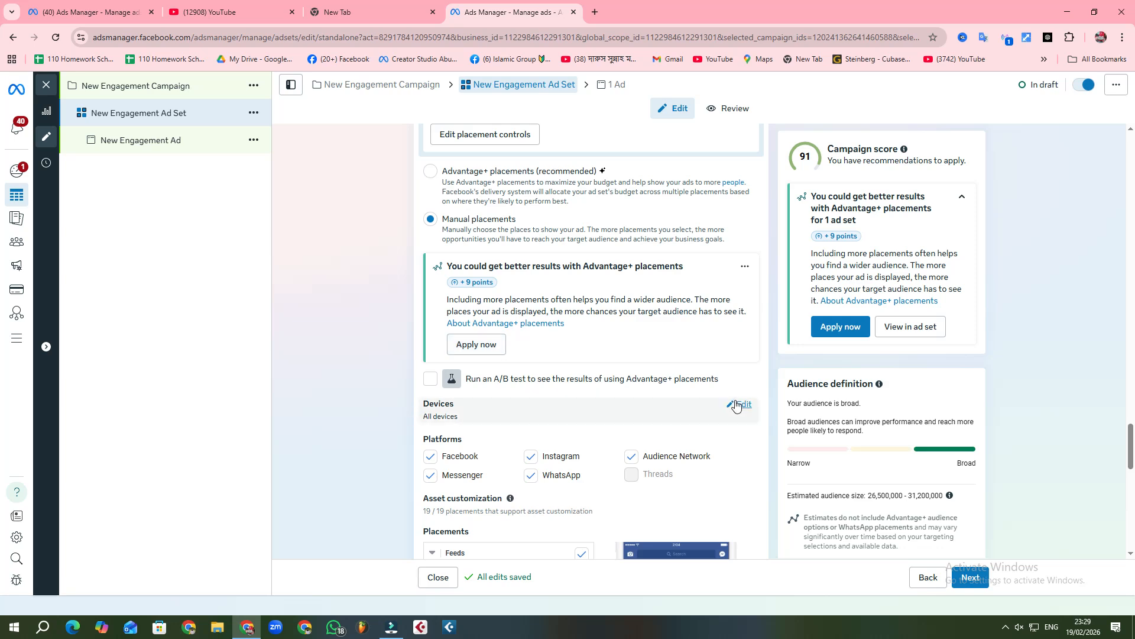
pyautogui.click(737, 406)
pyautogui.click(507, 422)
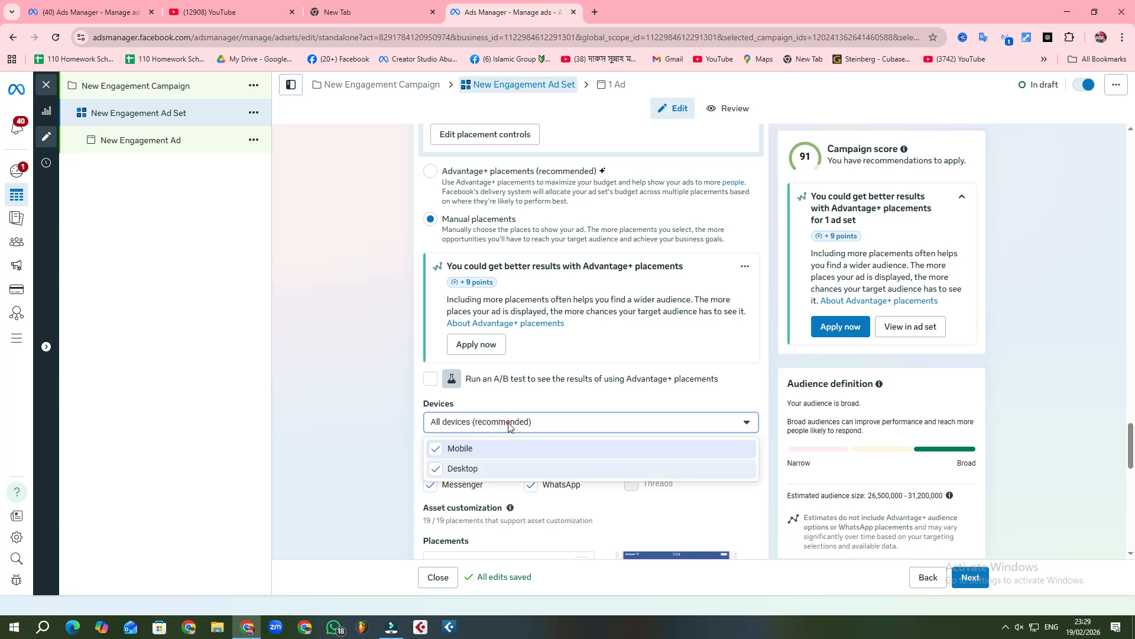
pyautogui.click(433, 469)
pyautogui.click(354, 446)
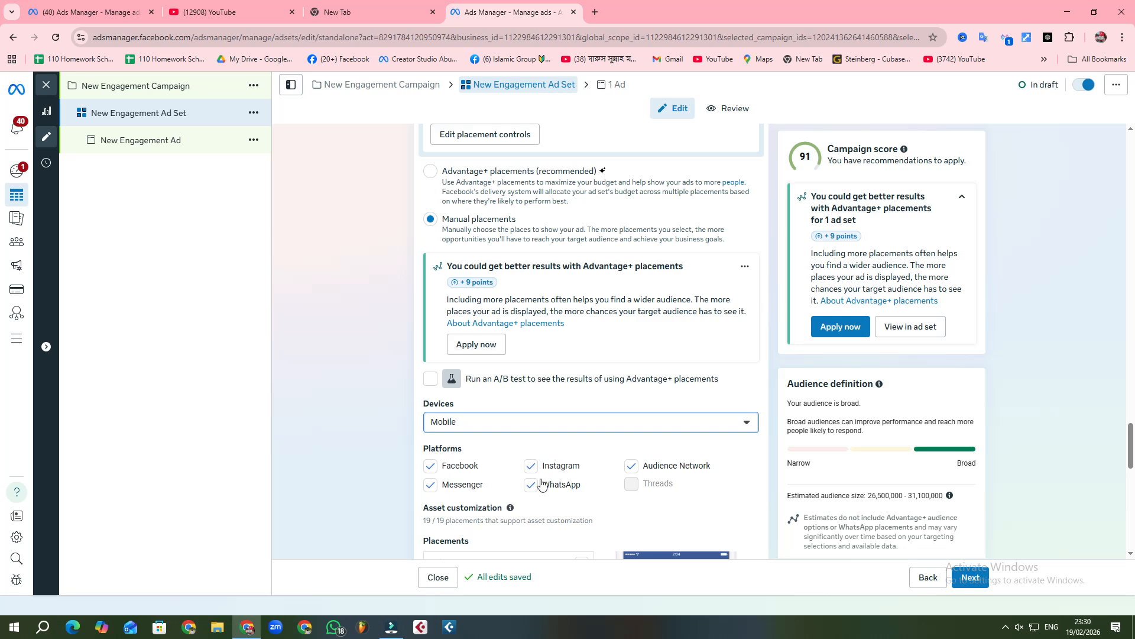
# - Remove Audience Network, Instagram and WhatsApp from the platforms, keeping only Facebook and Messenger
pyautogui.click(632, 466)
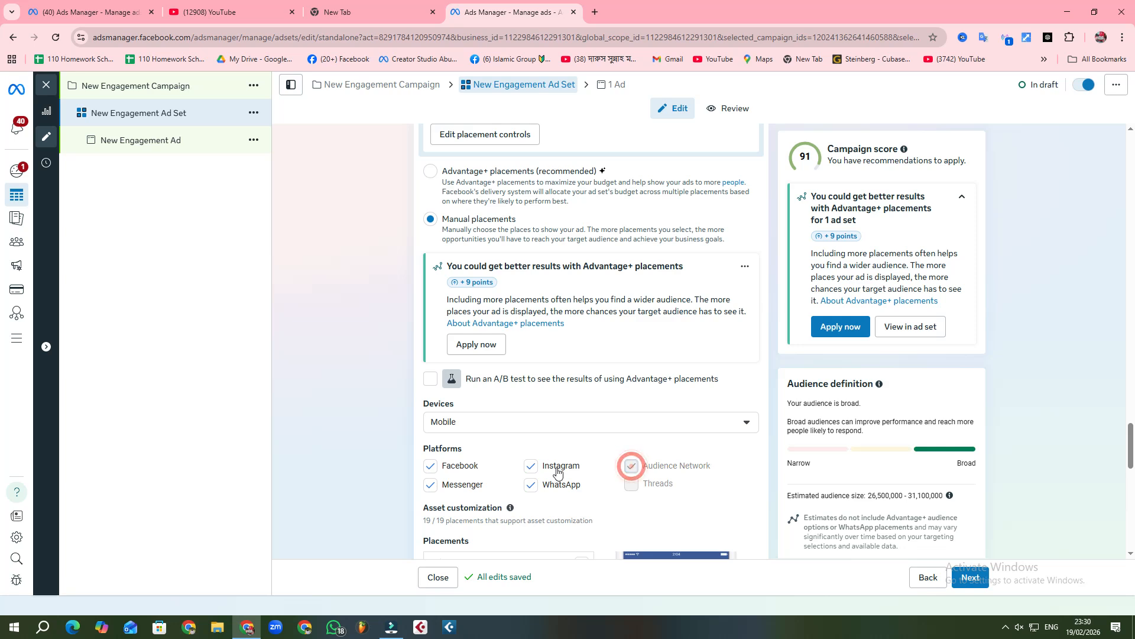
pyautogui.click(531, 466)
pyautogui.click(532, 484)
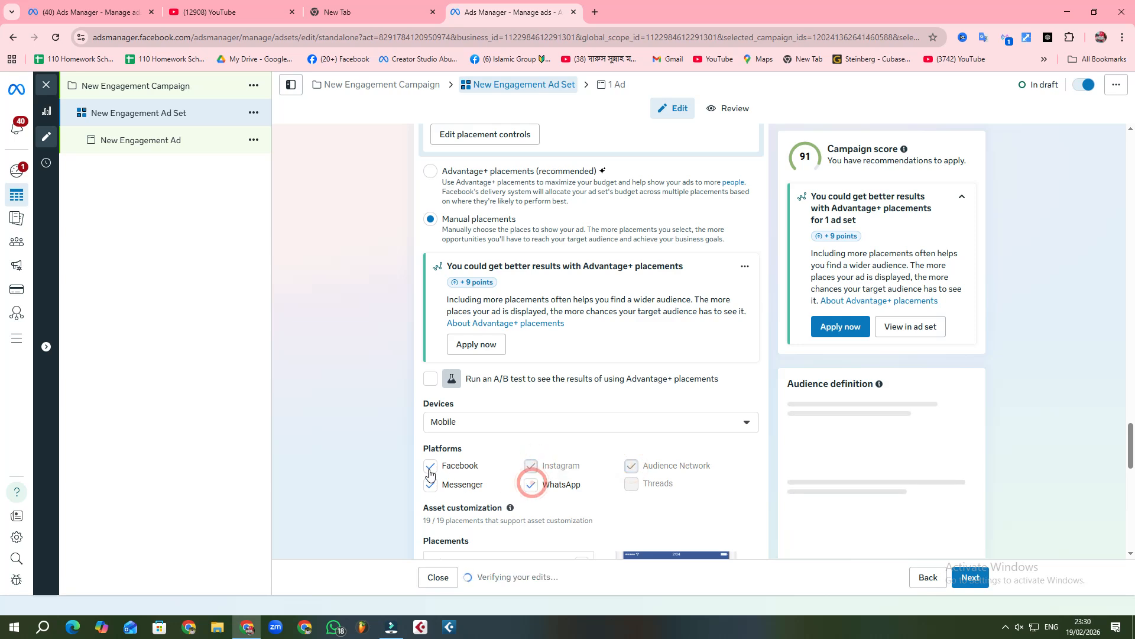
pyautogui.click(362, 441)
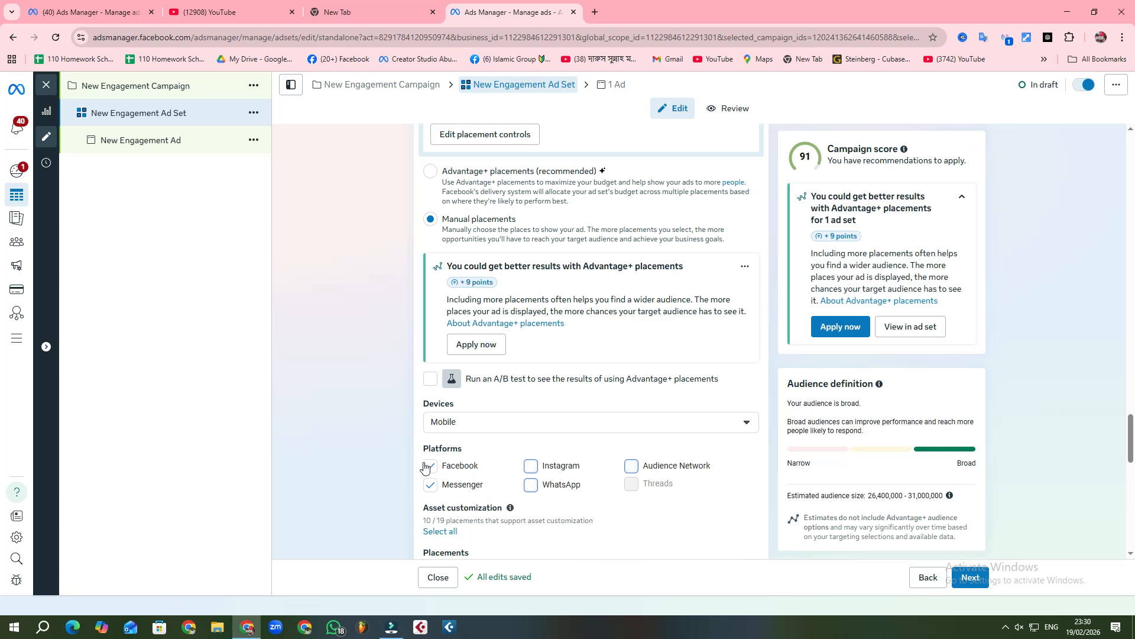
# - Review the chosen placements across Feeds, Stories, Status, Reels, In-stream ads for reels, Search results and Apps and sites, collapsing Feeds and Search results
pyautogui.scroll(-3, 533, 426)
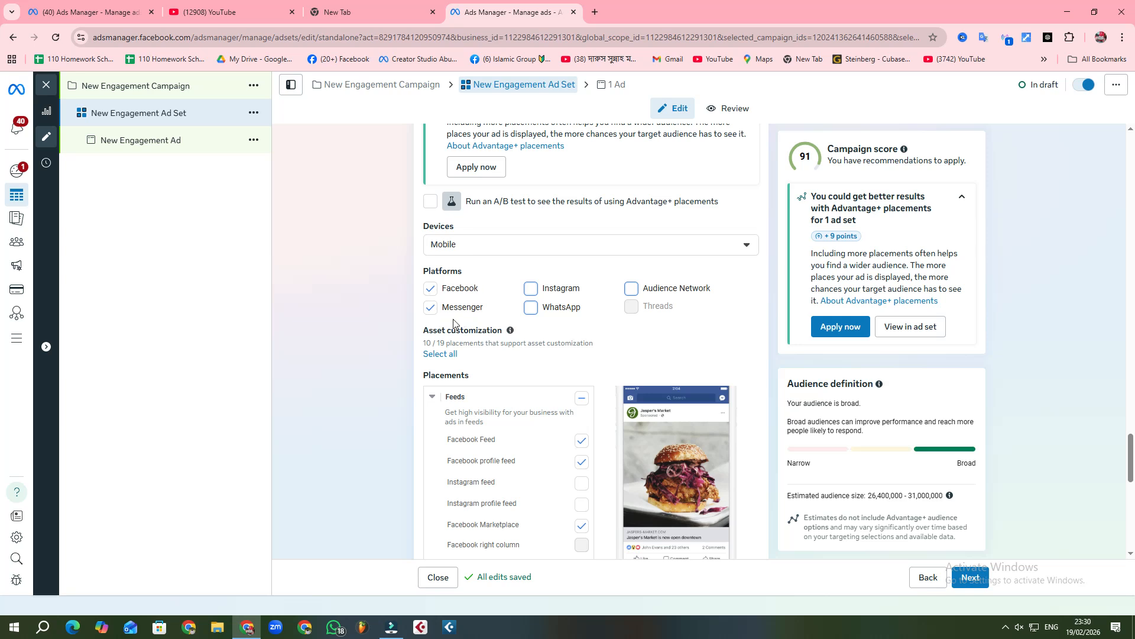
pyautogui.click(433, 396)
pyautogui.scroll(-6, 531, 459)
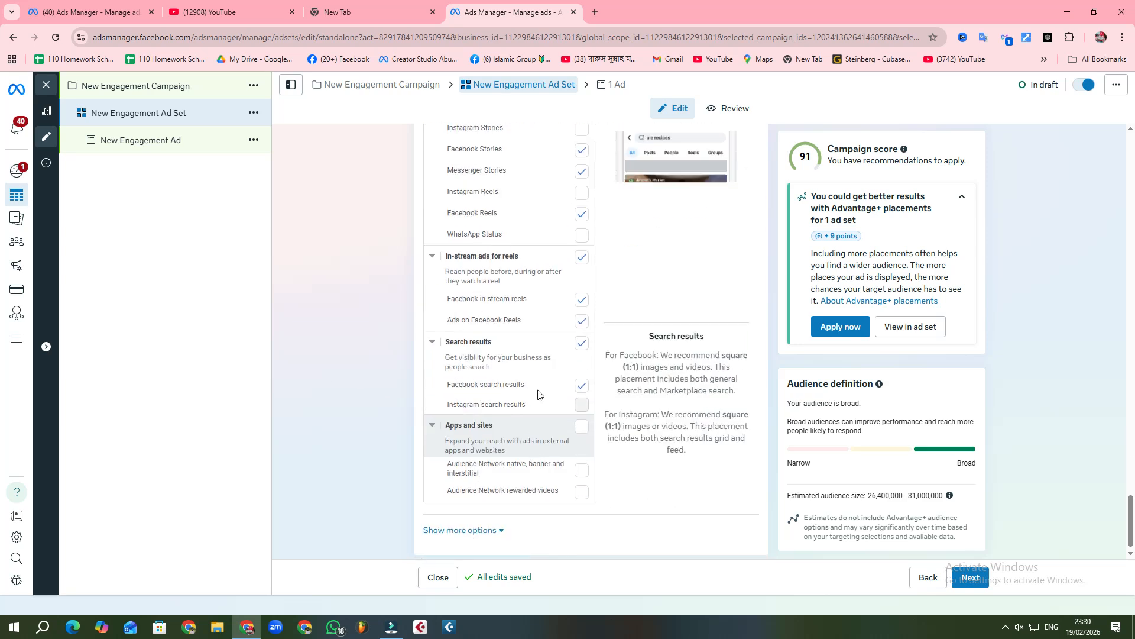
pyautogui.click(433, 256)
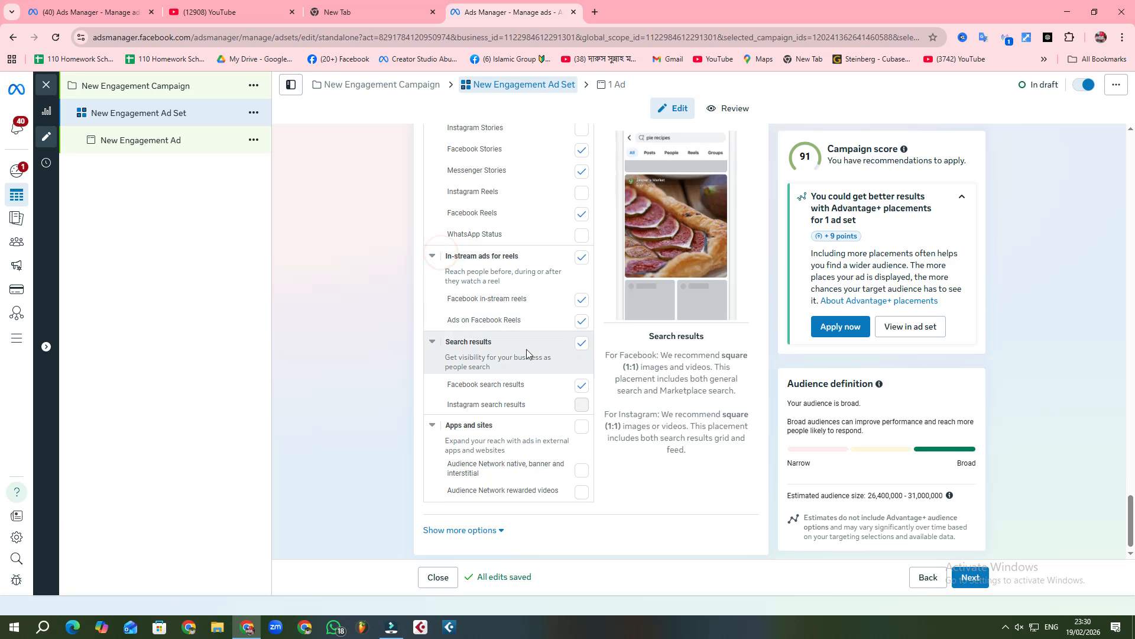
pyautogui.click(437, 343)
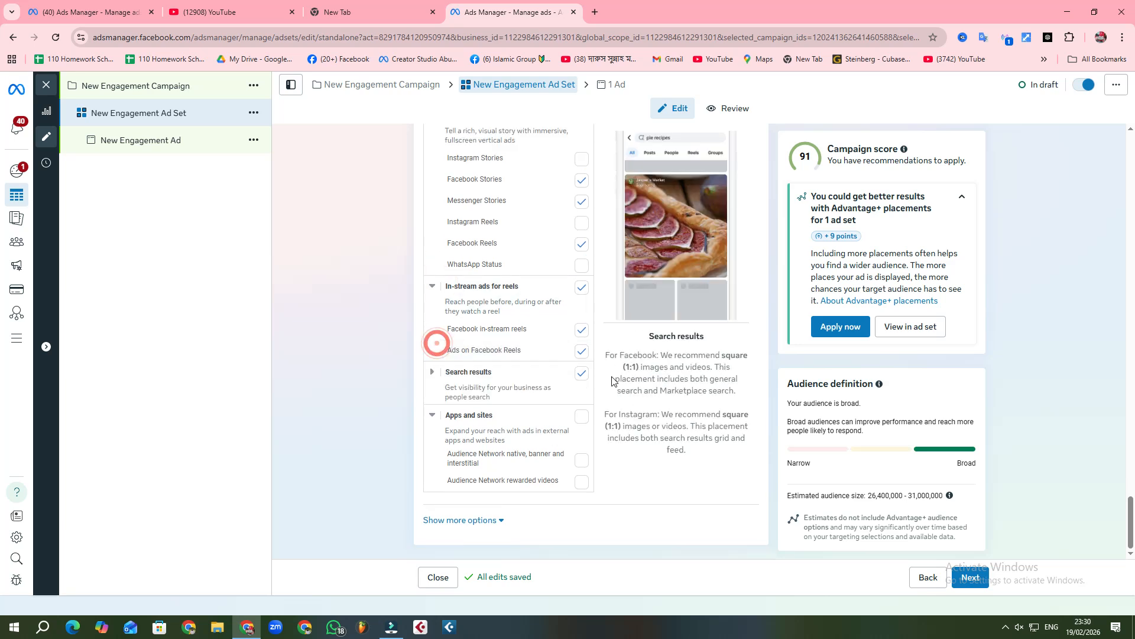
pyautogui.scroll(5, 532, 420)
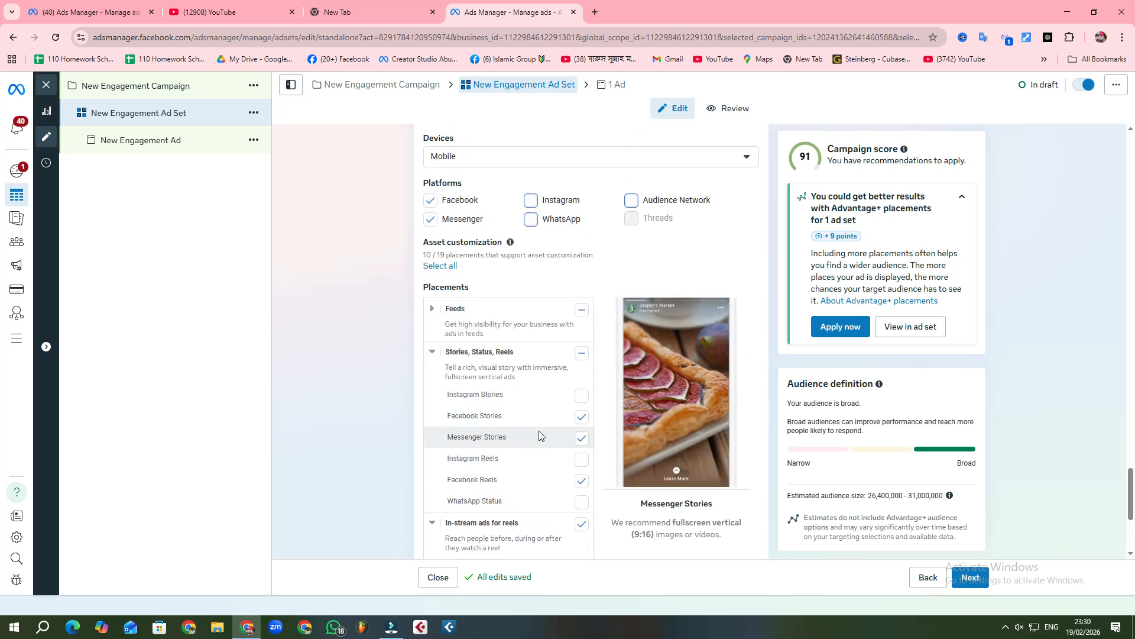
pyautogui.scroll(-4, 532, 432)
# - Open the New Engagement Ad for editing and go to its ad setup and ad creative settings
pyautogui.click(157, 149)
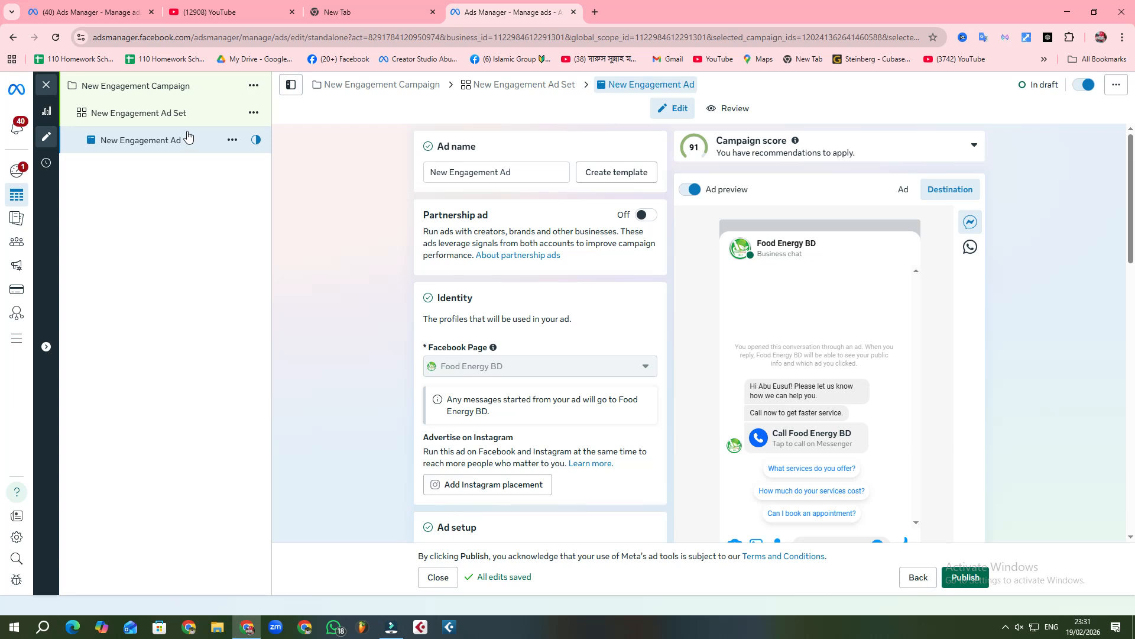
pyautogui.scroll(-3, 502, 268)
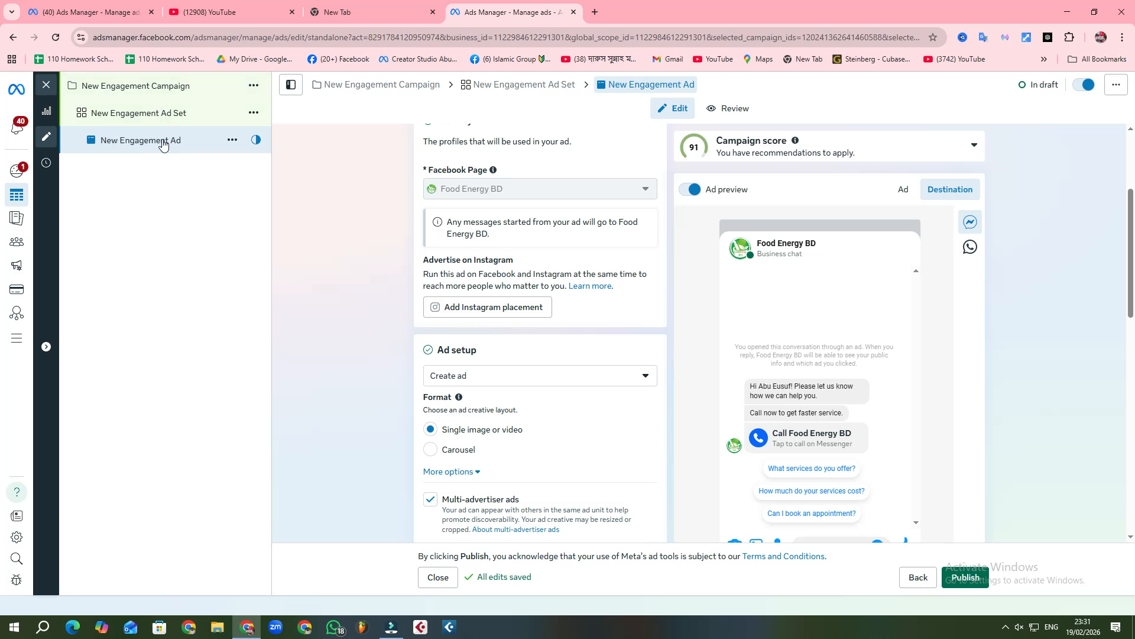
pyautogui.scroll(-3, 553, 355)
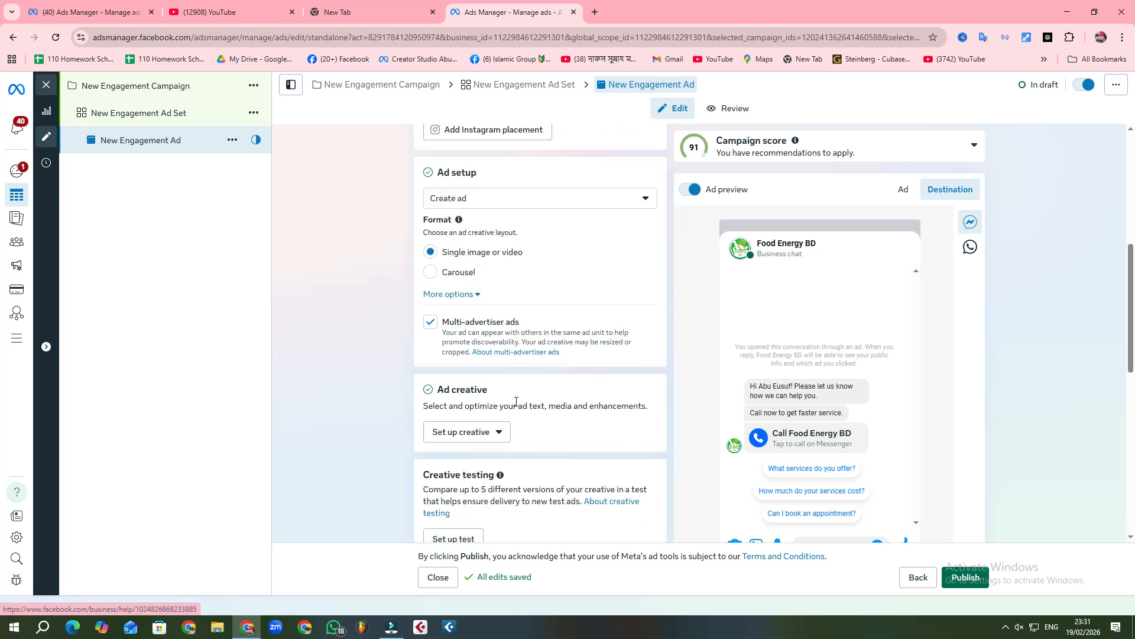
# - Review the ad's Facebook Page, Instagram placement and Ad setup settings, including the Create ad and Use existing post options and the available formats
pyautogui.scroll(1, 510, 251)
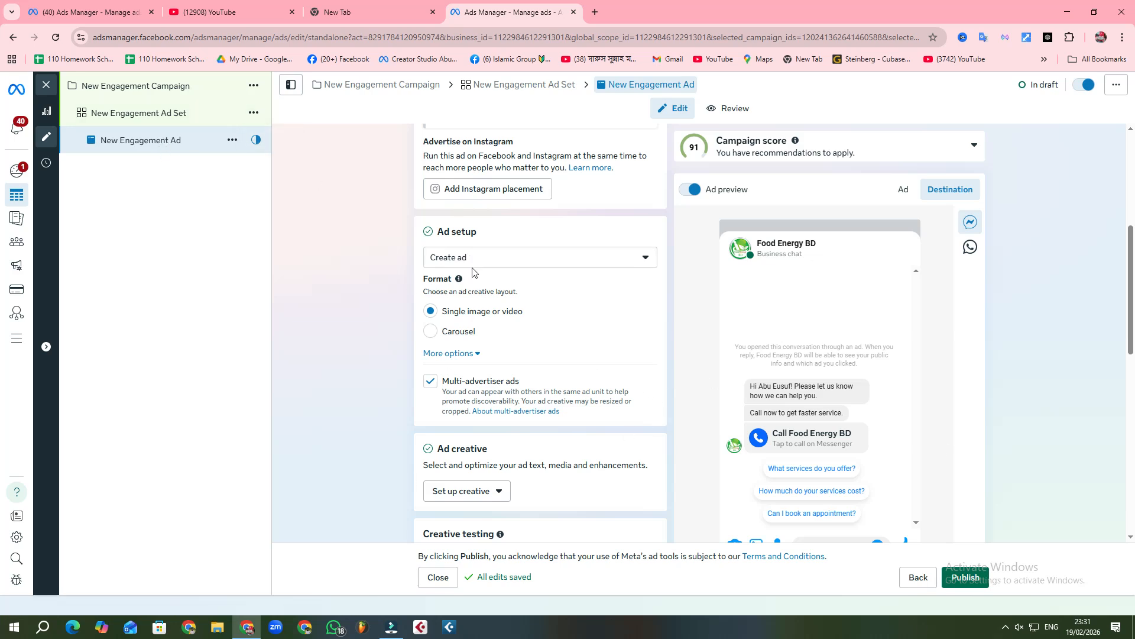
pyautogui.scroll(2, 512, 269)
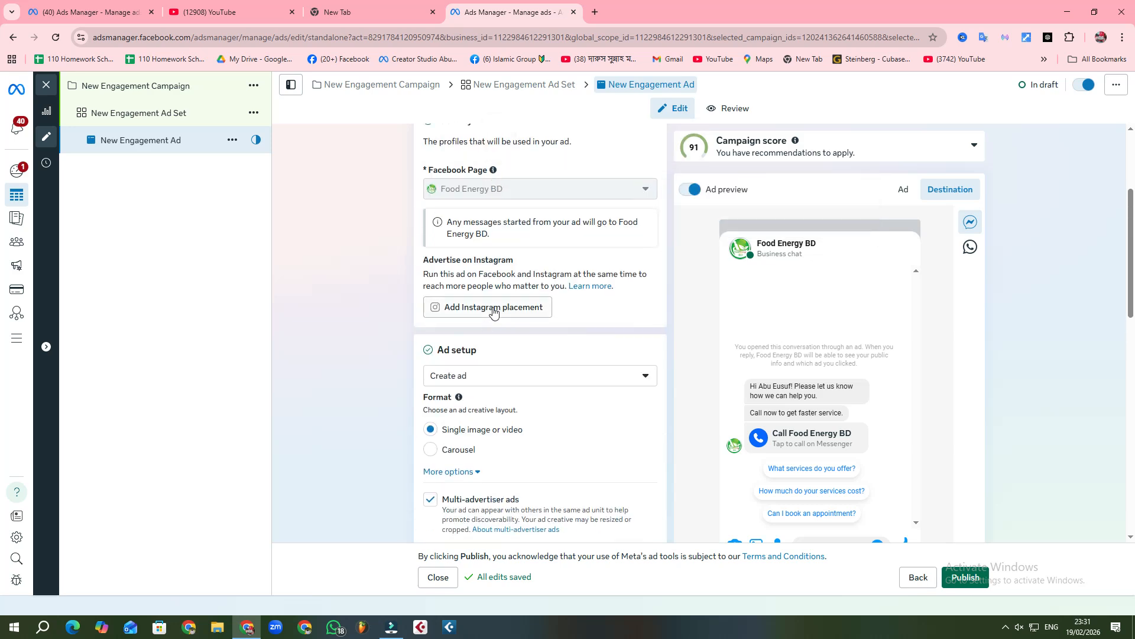
pyautogui.scroll(-1, 493, 311)
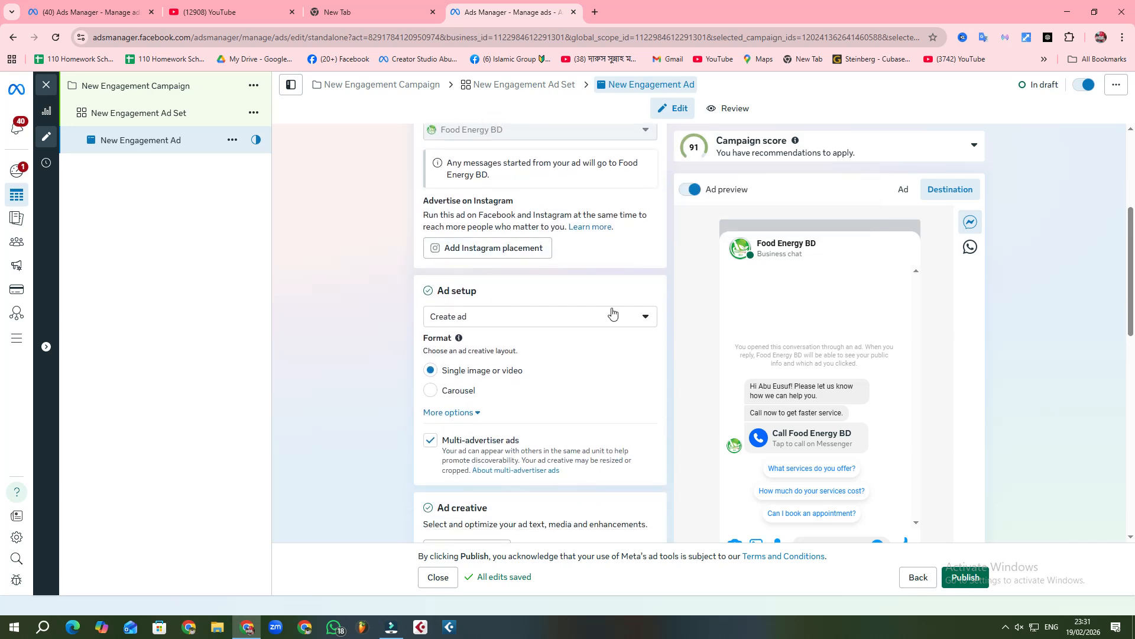
pyautogui.click(644, 317)
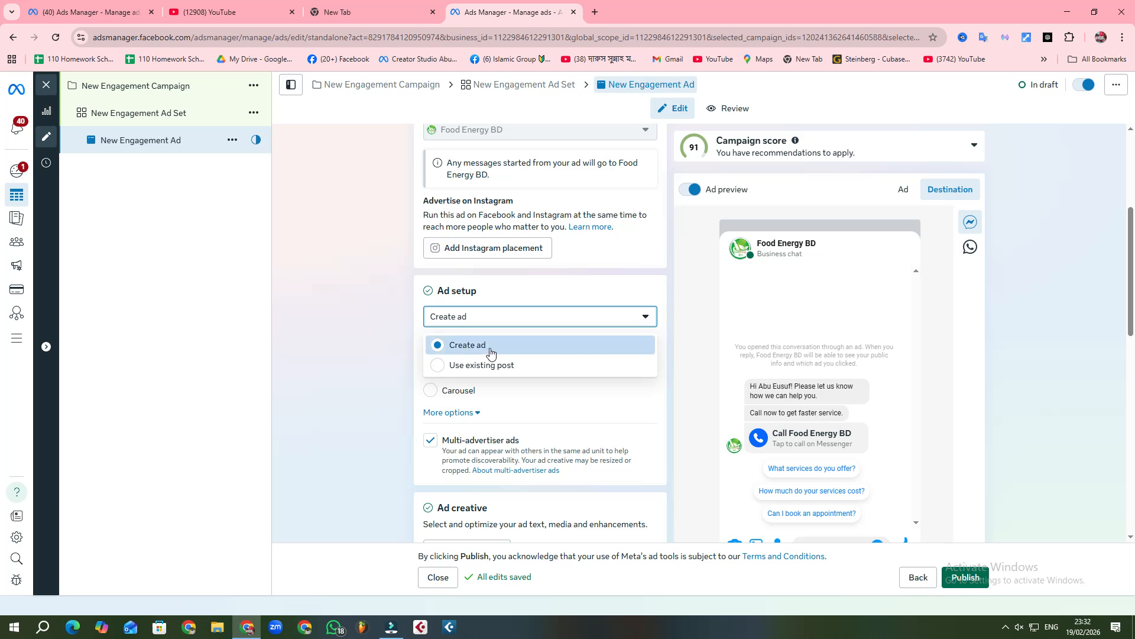
pyautogui.click(365, 326)
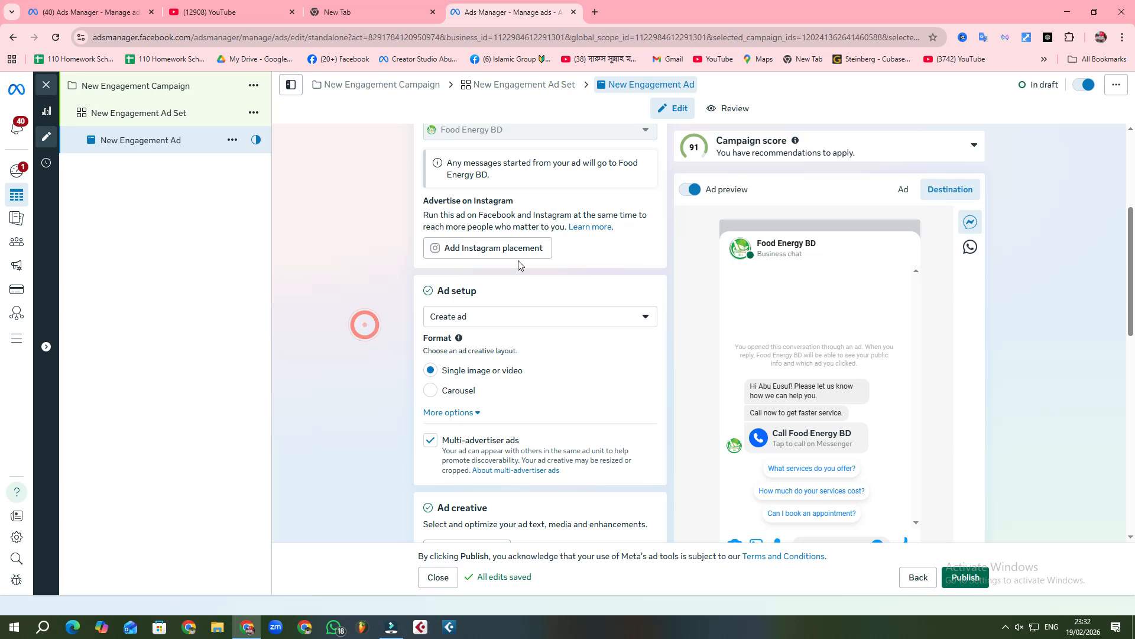
pyautogui.scroll(-1, 518, 264)
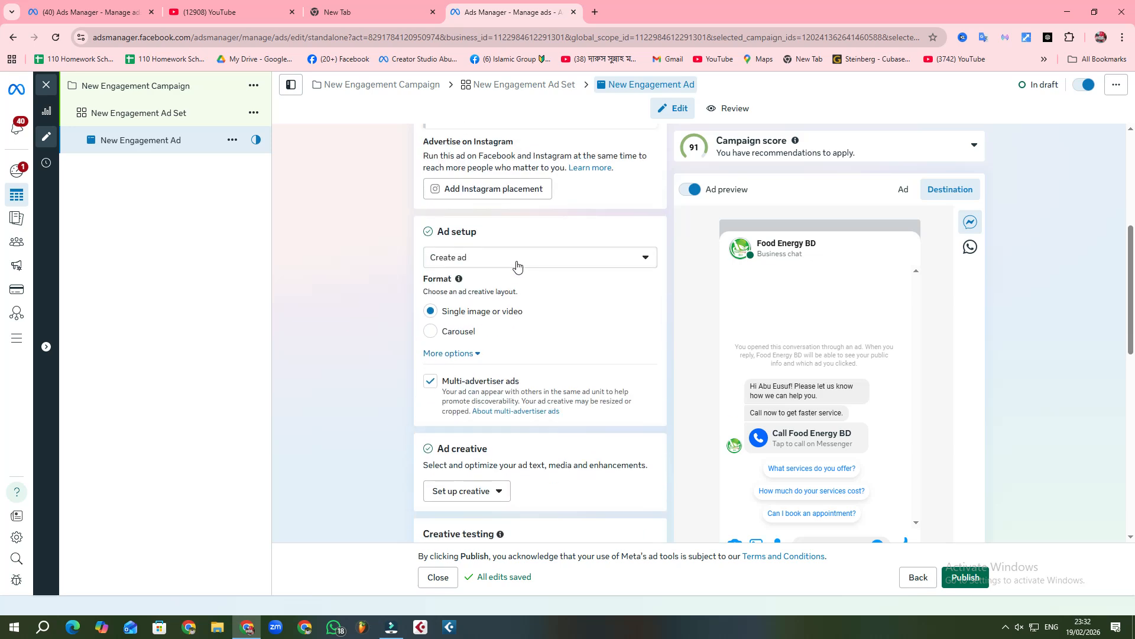
pyautogui.scroll(1, 556, 256)
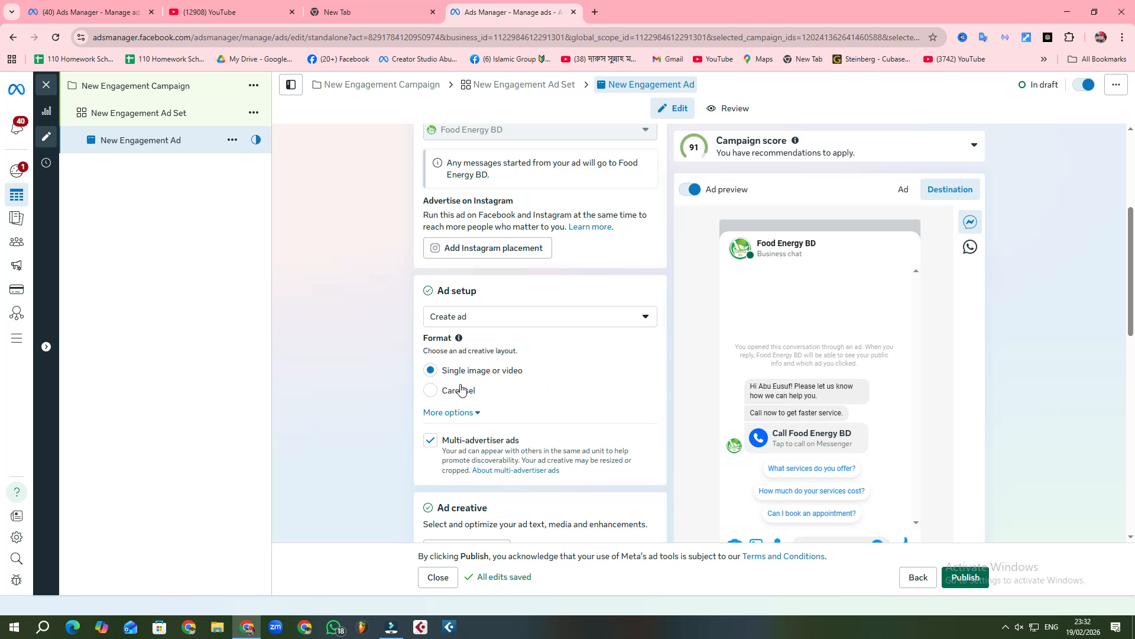
pyautogui.scroll(-1, 512, 375)
pyautogui.scroll(-1, 512, 374)
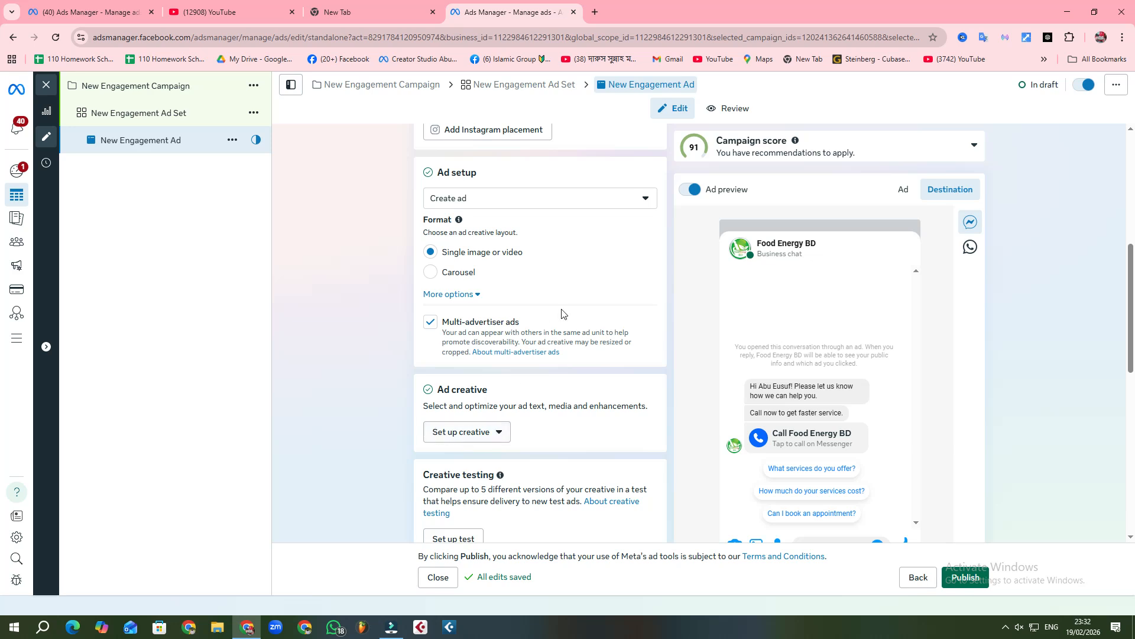
# - Set up a video ad creative with the Food Energy BD page's 1080 × 1080 video titled "যারা দীর্ঘদিন ...", shrinking the browser window before continuing
pyautogui.scroll(-2, 561, 314)
pyautogui.click(498, 312)
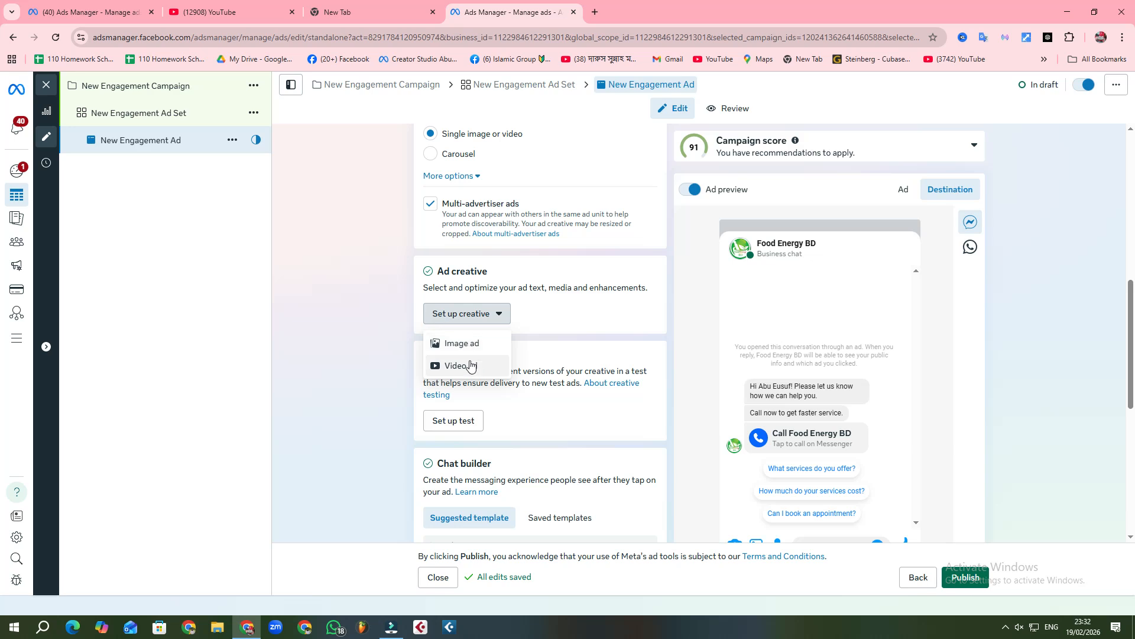
pyautogui.click(471, 365)
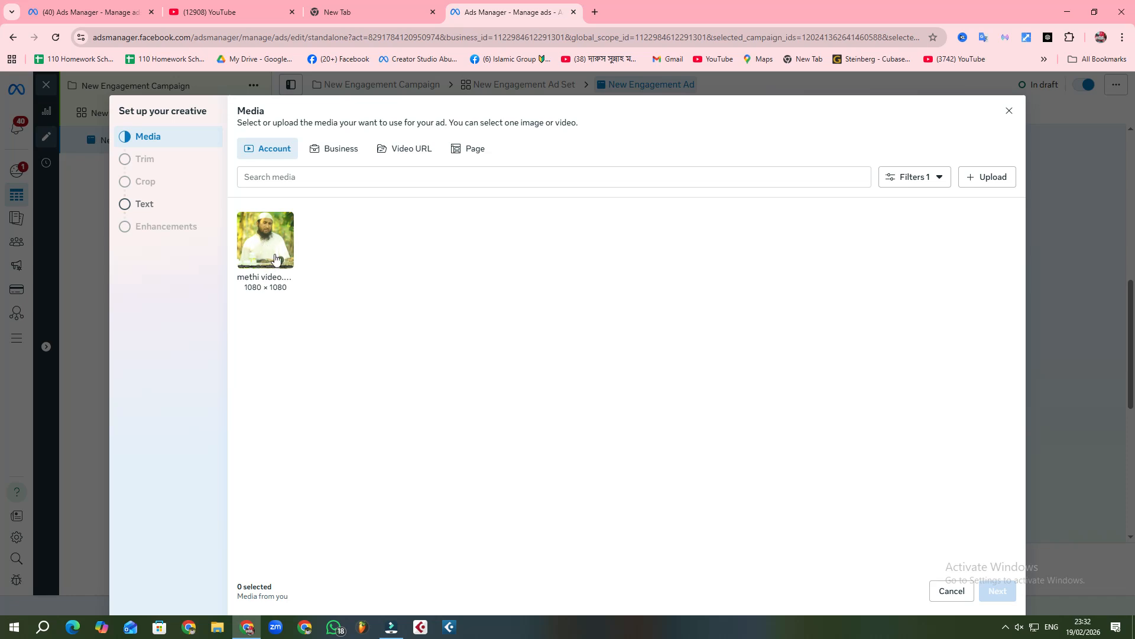
pyautogui.click(464, 151)
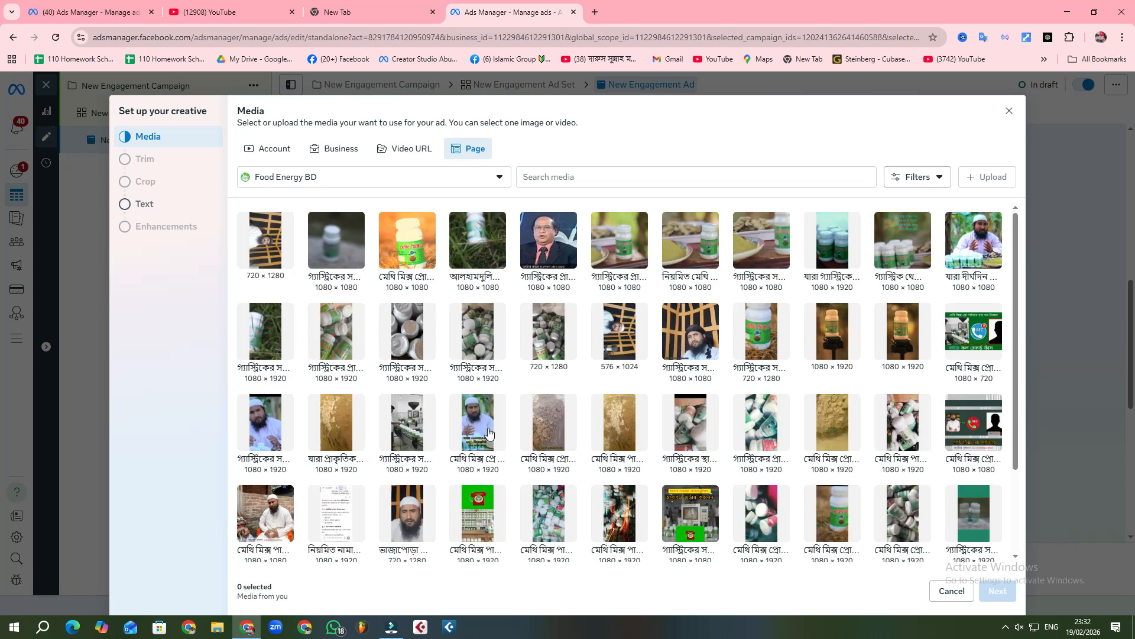
pyautogui.click(973, 240)
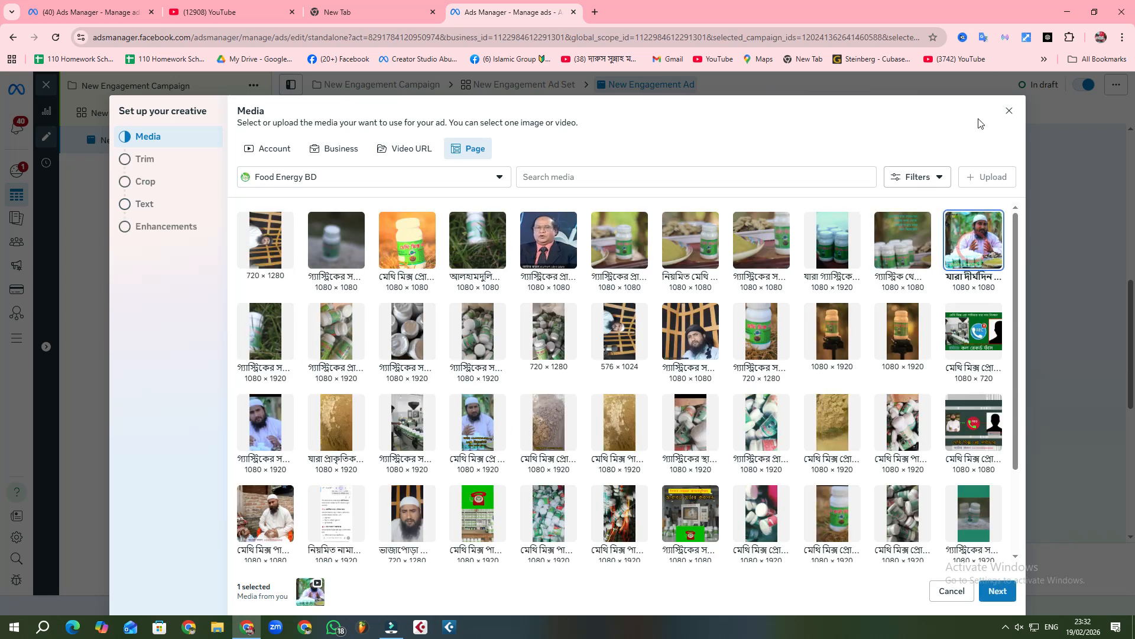
pyautogui.doubleClick(985, 10)
pyautogui.moveTo(771, 22); pyautogui.dragTo(681, 0)
pyautogui.moveTo(953, 3); pyautogui.dragTo(606, 15)
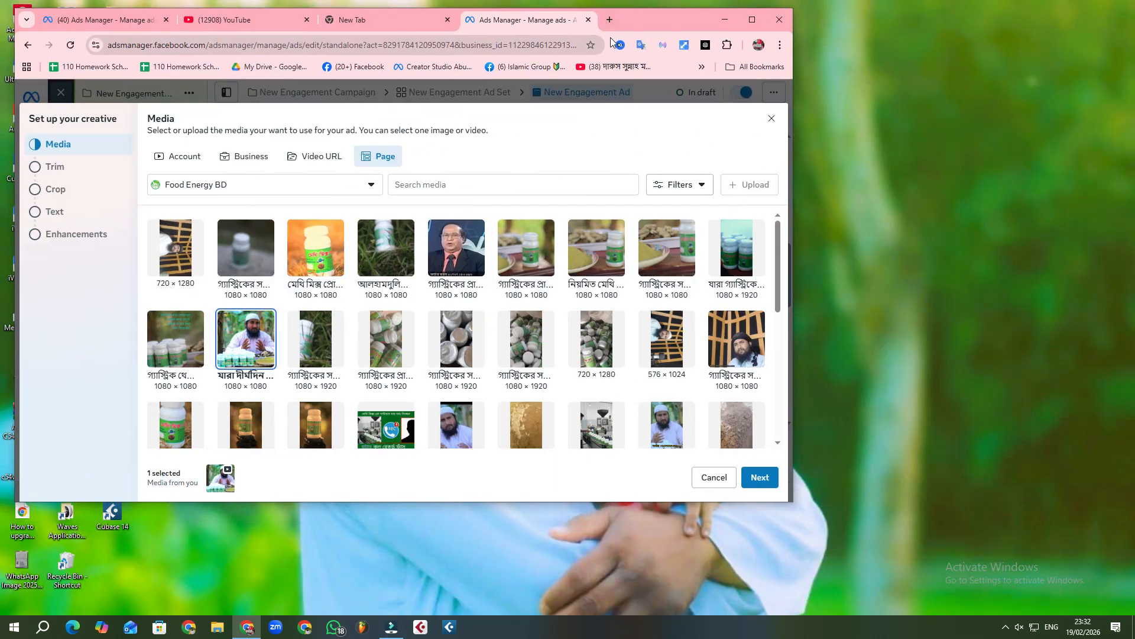
pyautogui.click(769, 486)
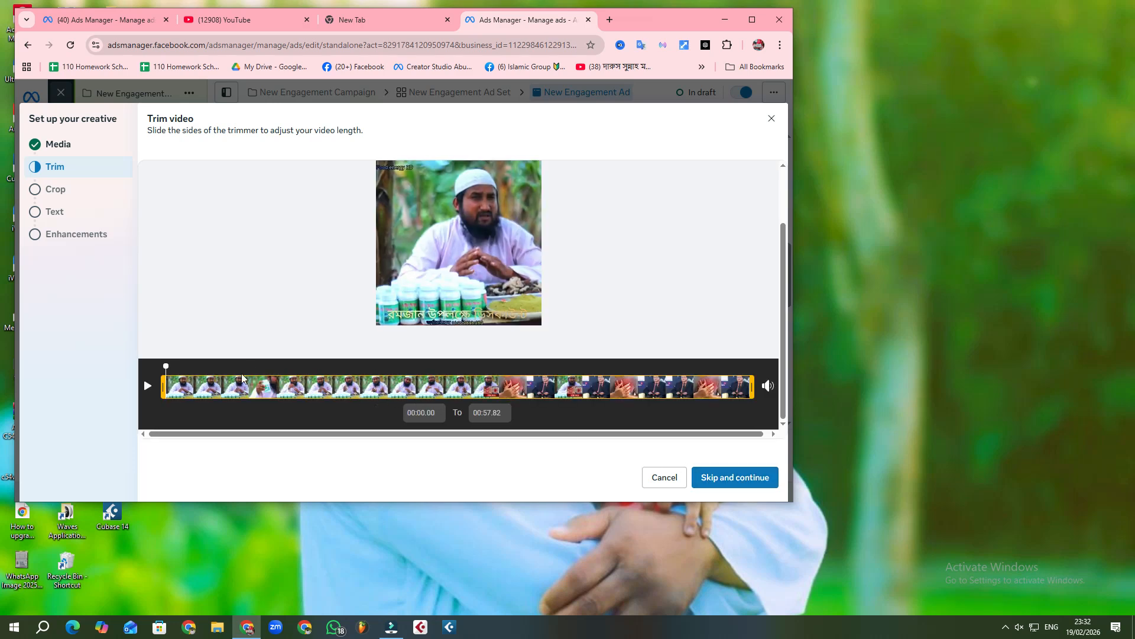
# - Skip trimming the video and set the Vertical placement crop to the recommended 9:16
pyautogui.click(725, 477)
pyautogui.scroll(-2, 231, 295)
pyautogui.scroll(2, 159, 293)
pyautogui.scroll(1, 153, 296)
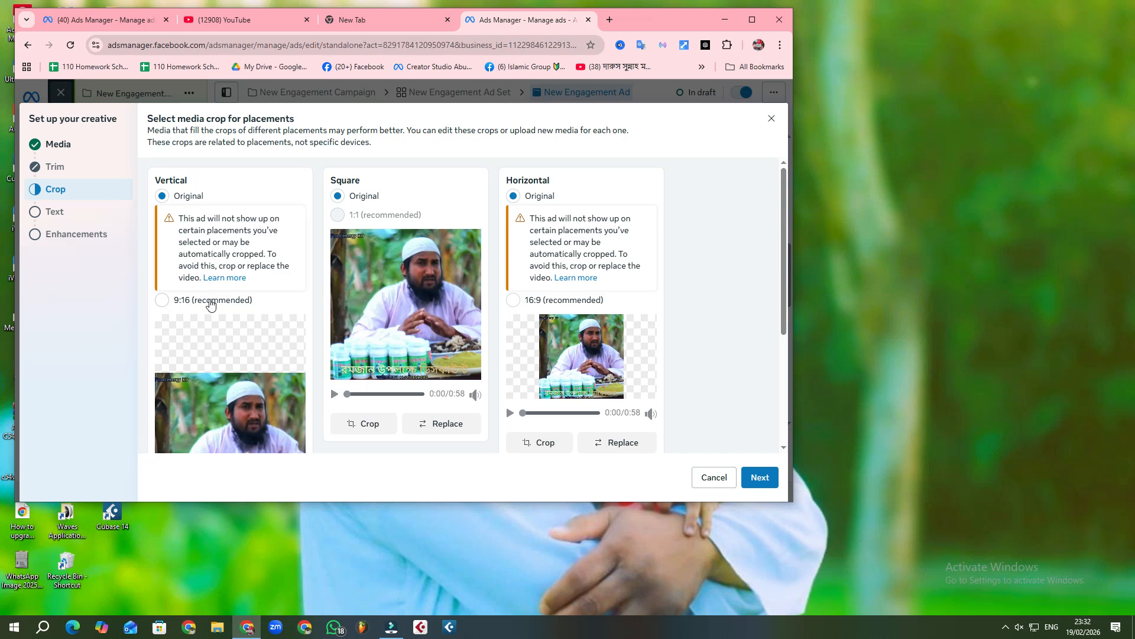
pyautogui.click(165, 299)
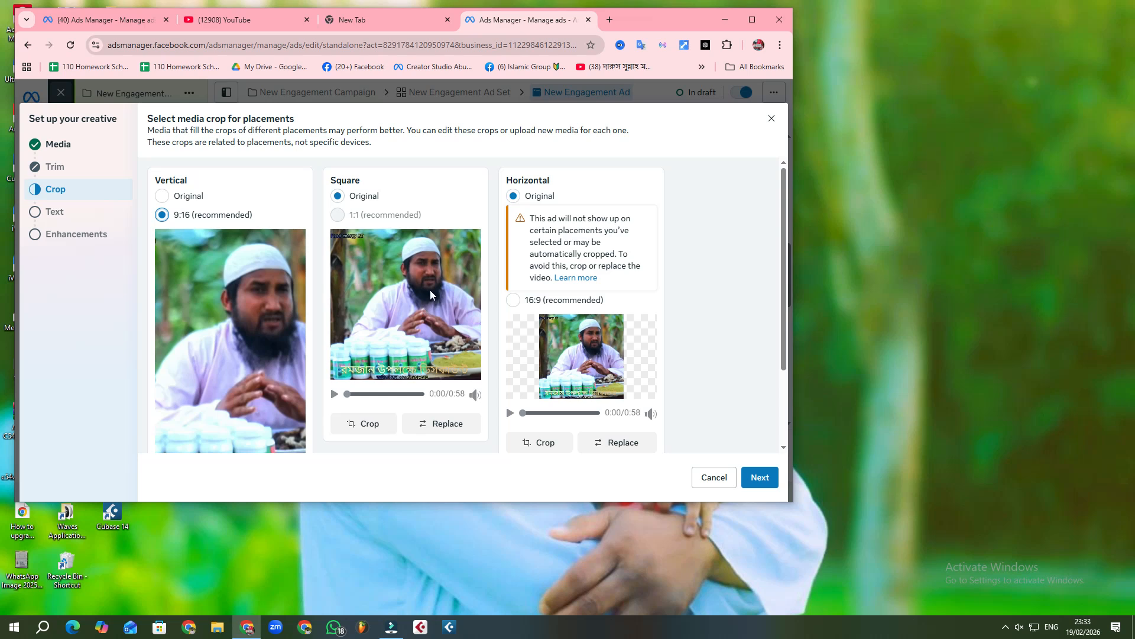
# - Confirm the 1:1 crop for the Square placements, and replace their media with the account's "methi video"
pyautogui.click(359, 425)
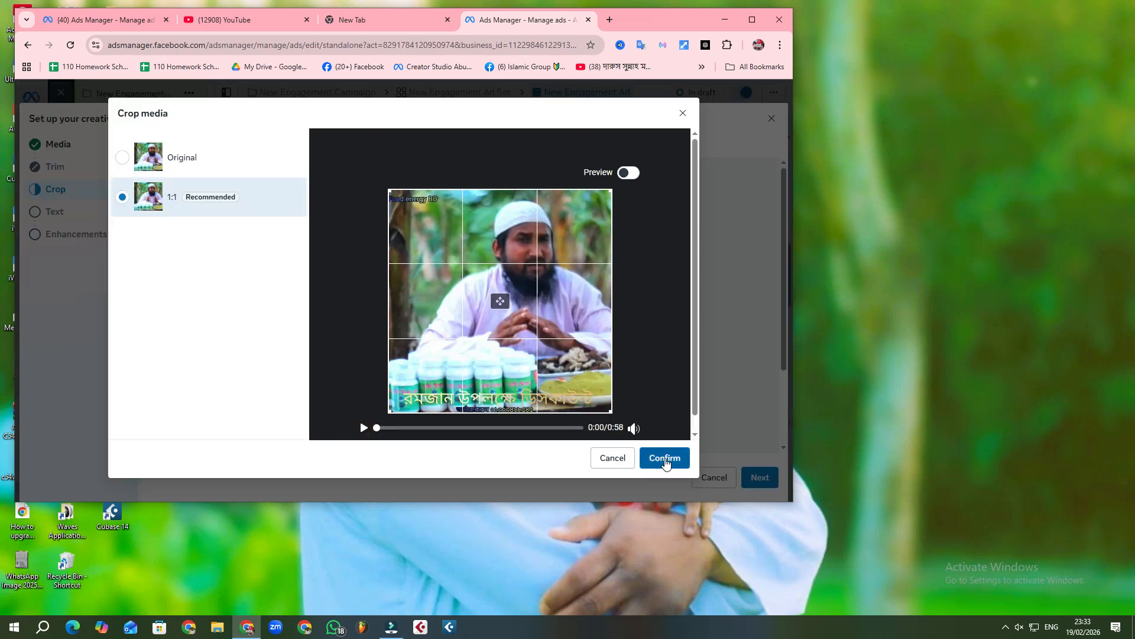
pyautogui.click(663, 459)
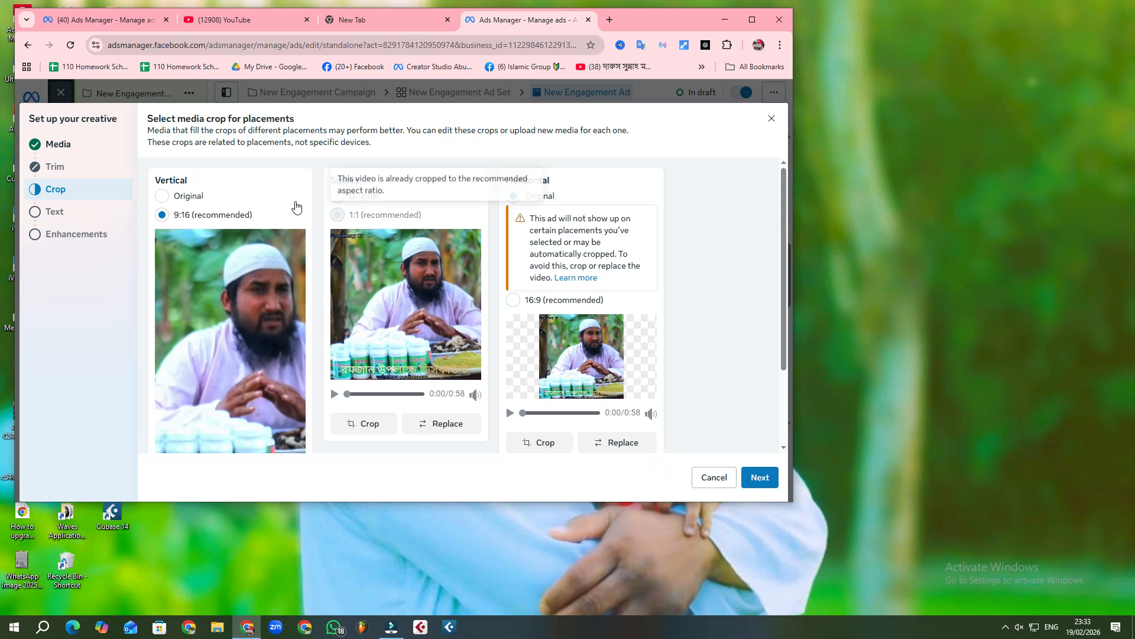
pyautogui.click(435, 424)
pyautogui.click(165, 229)
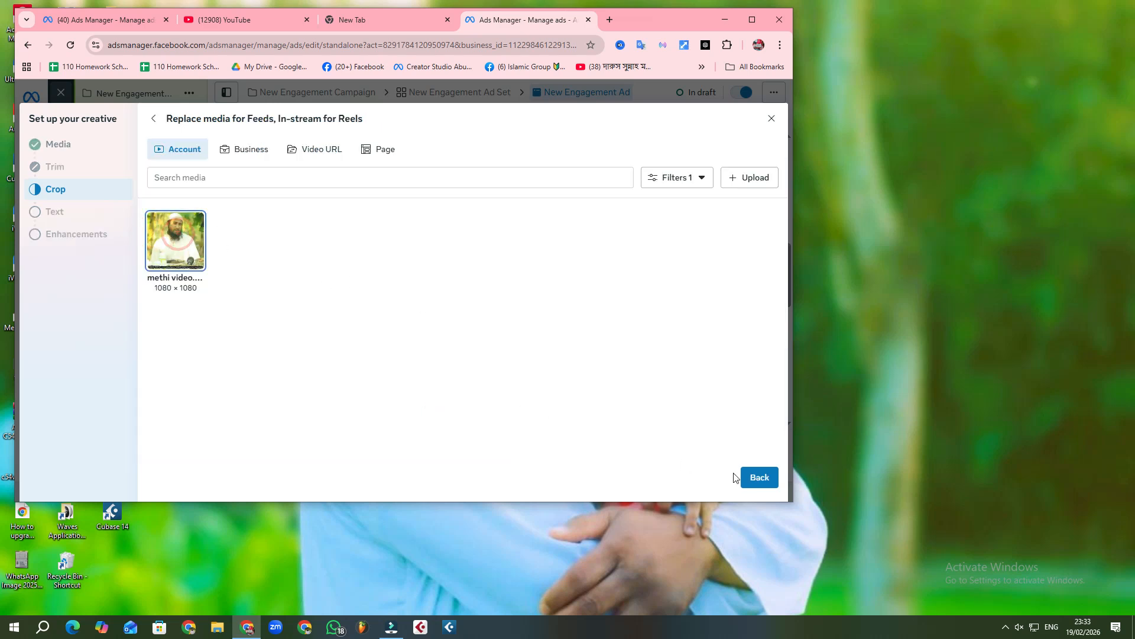
pyautogui.click(760, 477)
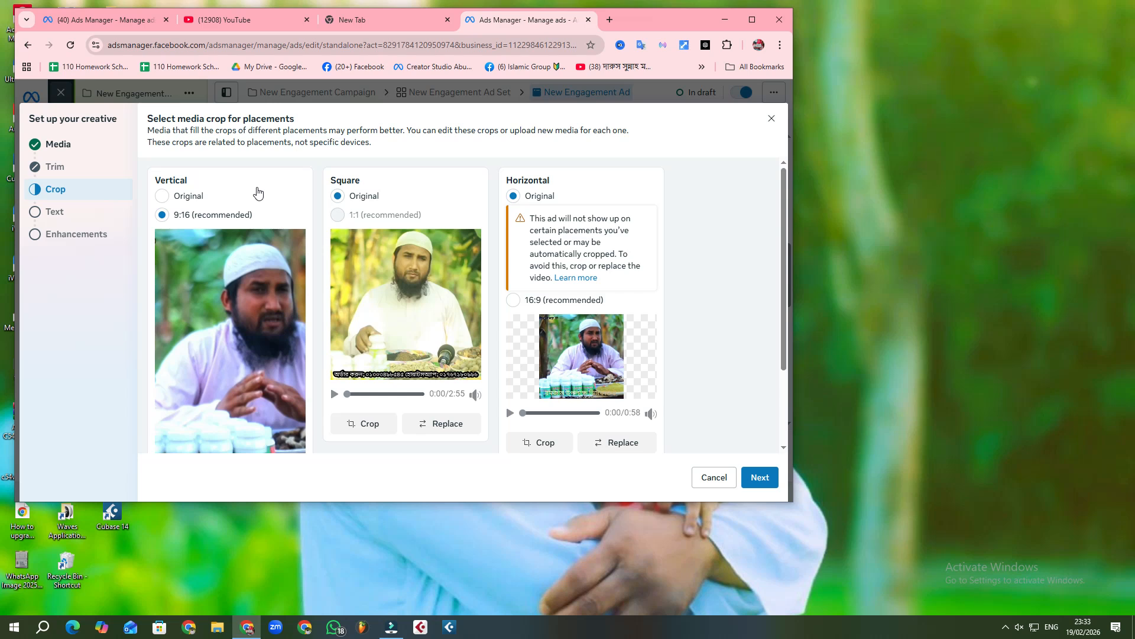
# - Finish the creative setup with the default text and Advantage+ enhancements, and maximize the browser window
pyautogui.click(777, 485)
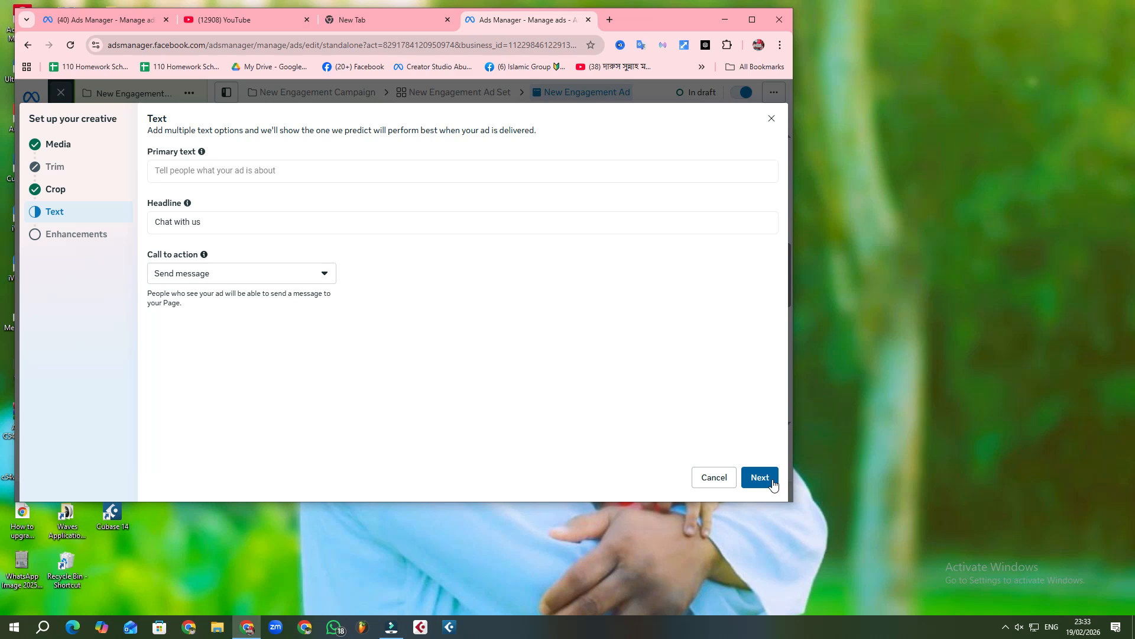
pyautogui.click(773, 484)
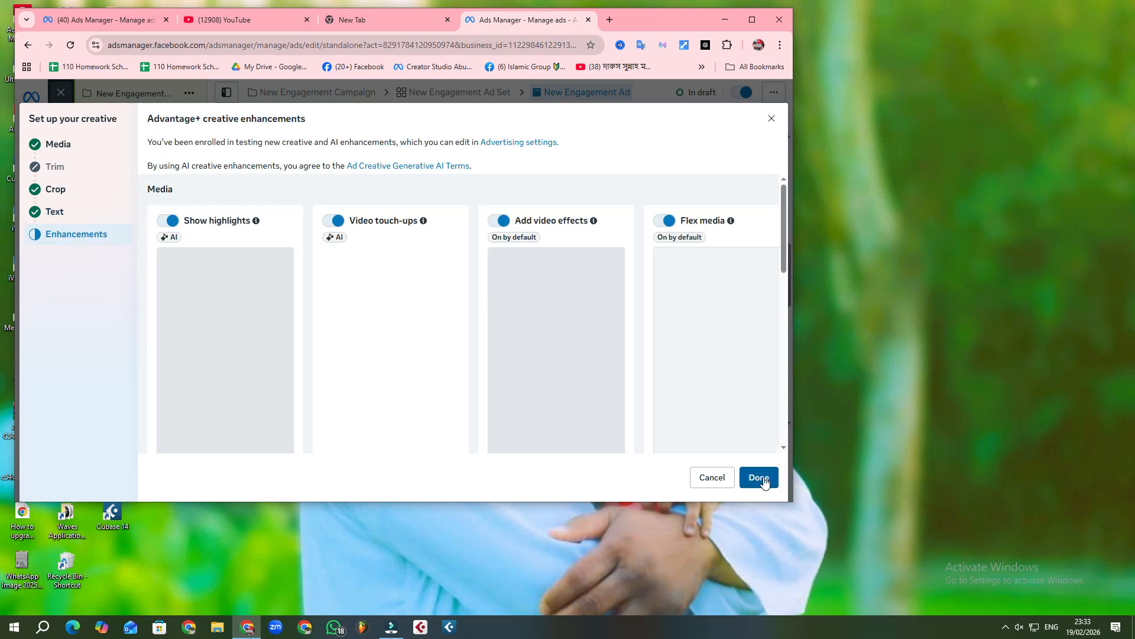
pyautogui.click(760, 478)
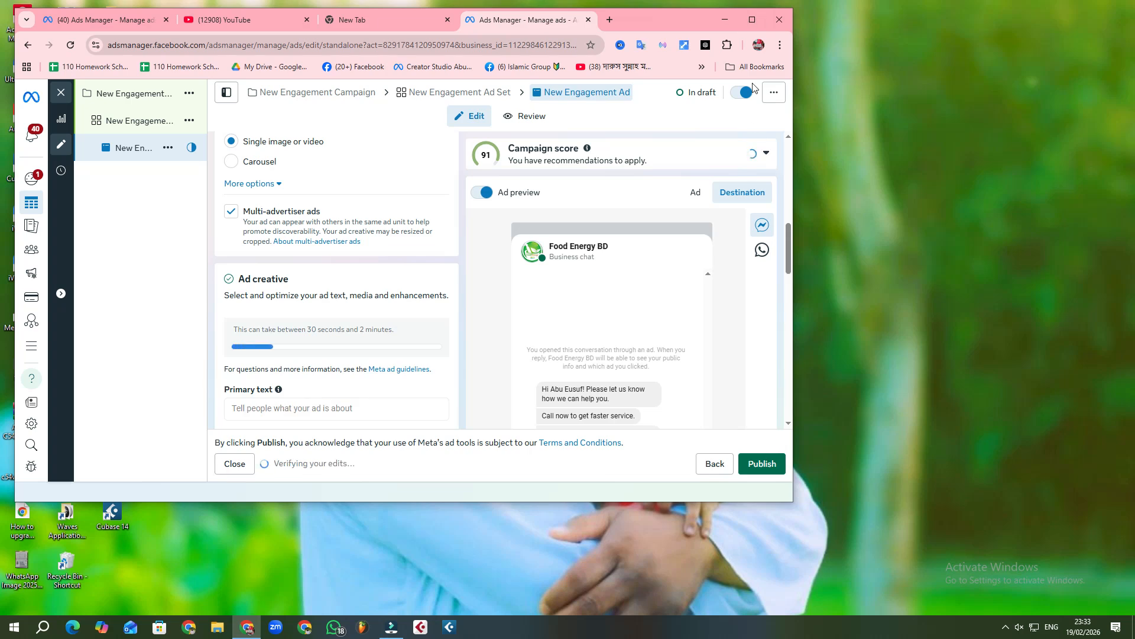
pyautogui.click(751, 20)
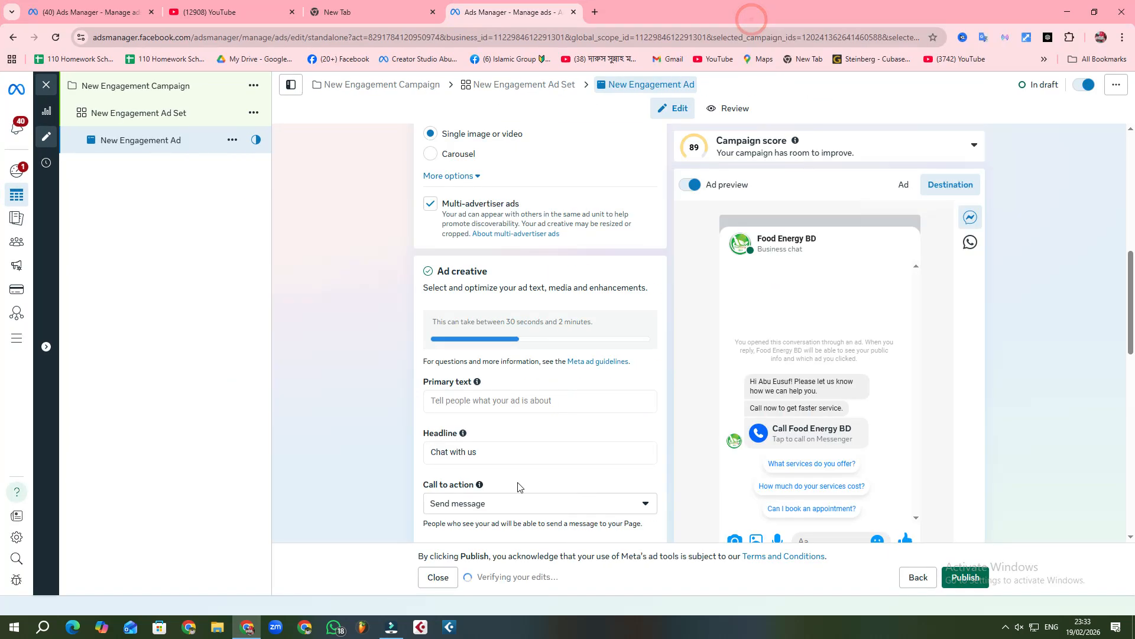
# - Set the ad's primary text to "78I67I6YIY" and replace the headline with "YUIOUYI"
pyautogui.click(508, 405)
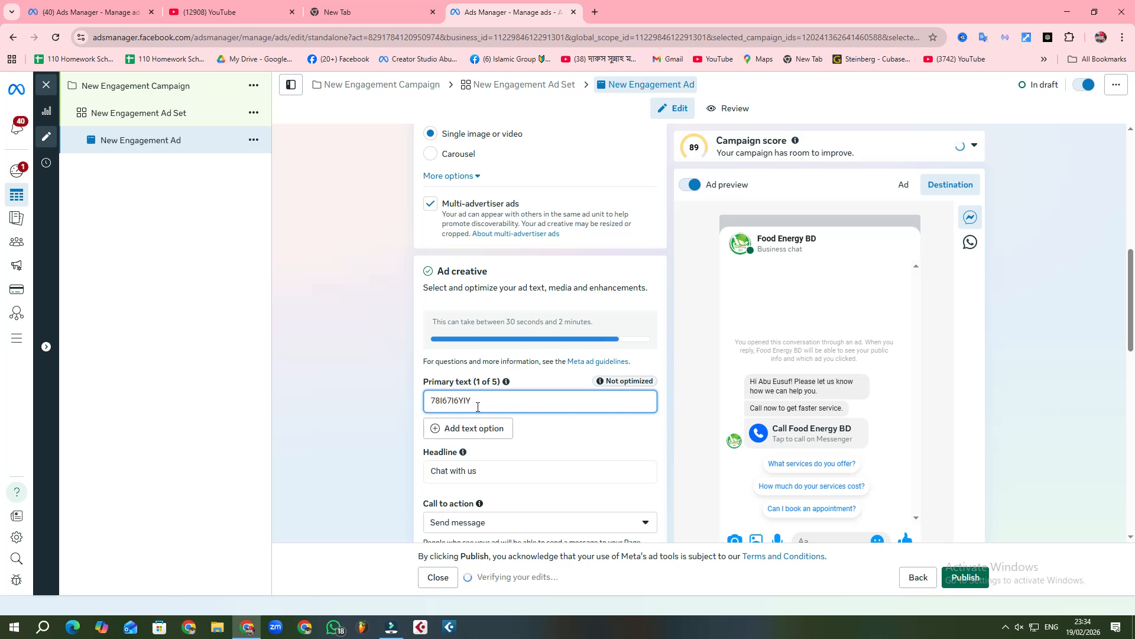
pyautogui.click(489, 473)
pyautogui.tripleClick(491, 472)
pyautogui.press('BackSpace')
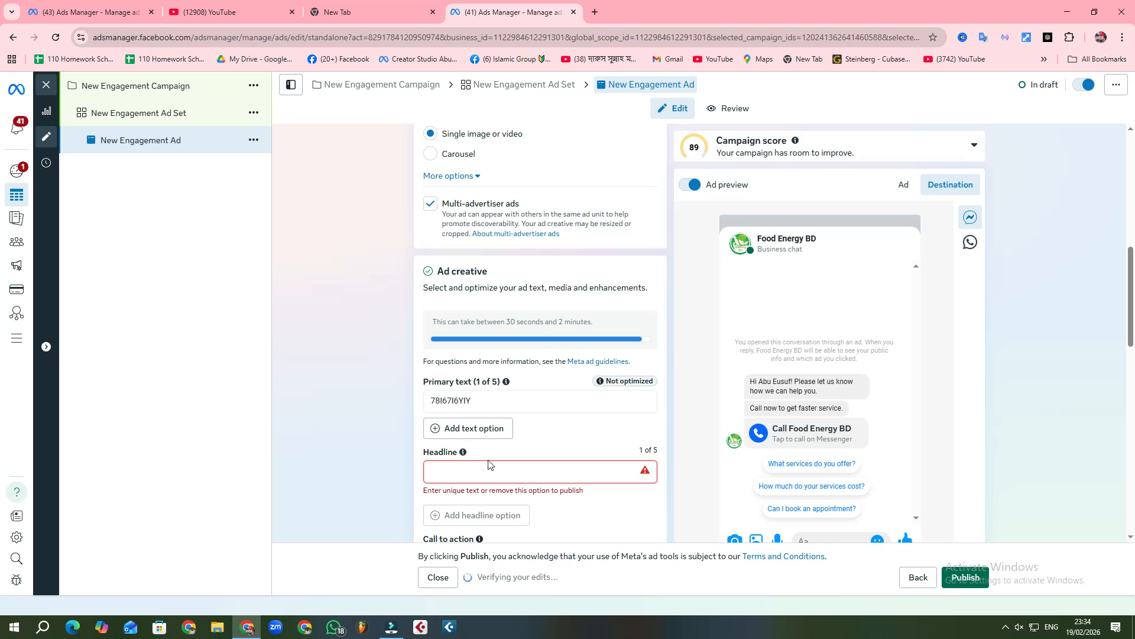
pyautogui.scroll(-2, 505, 464)
pyautogui.write('YUIOUYI')
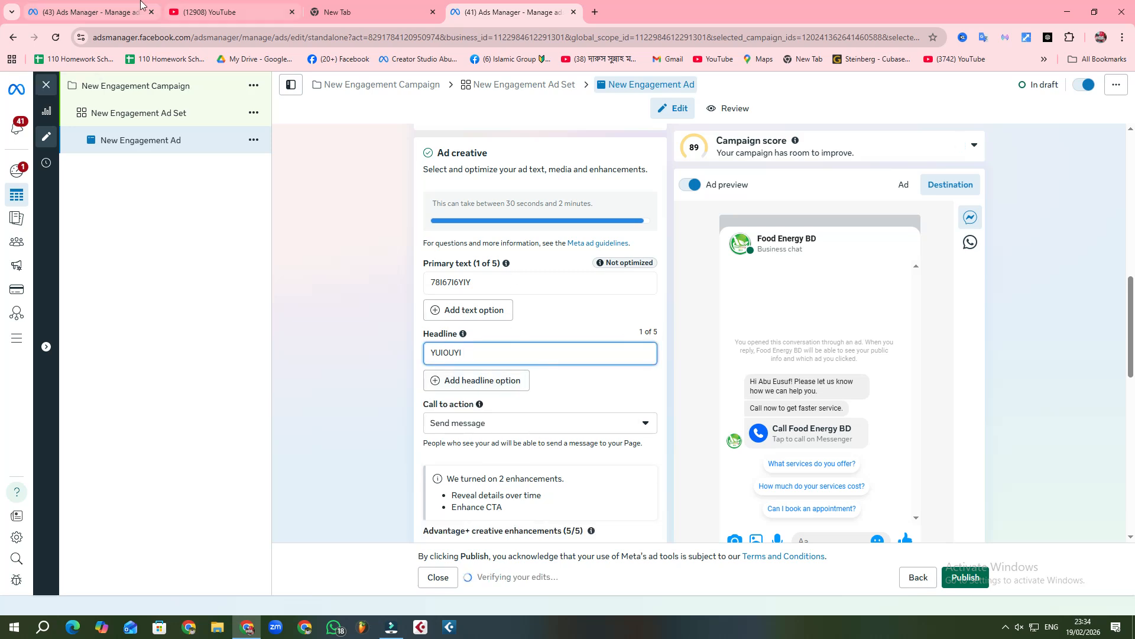
# - Look at the primary text and headline of the active New Engagement 2 ad for reference, and return to the draft ad's creative settings
pyautogui.click(120, 10)
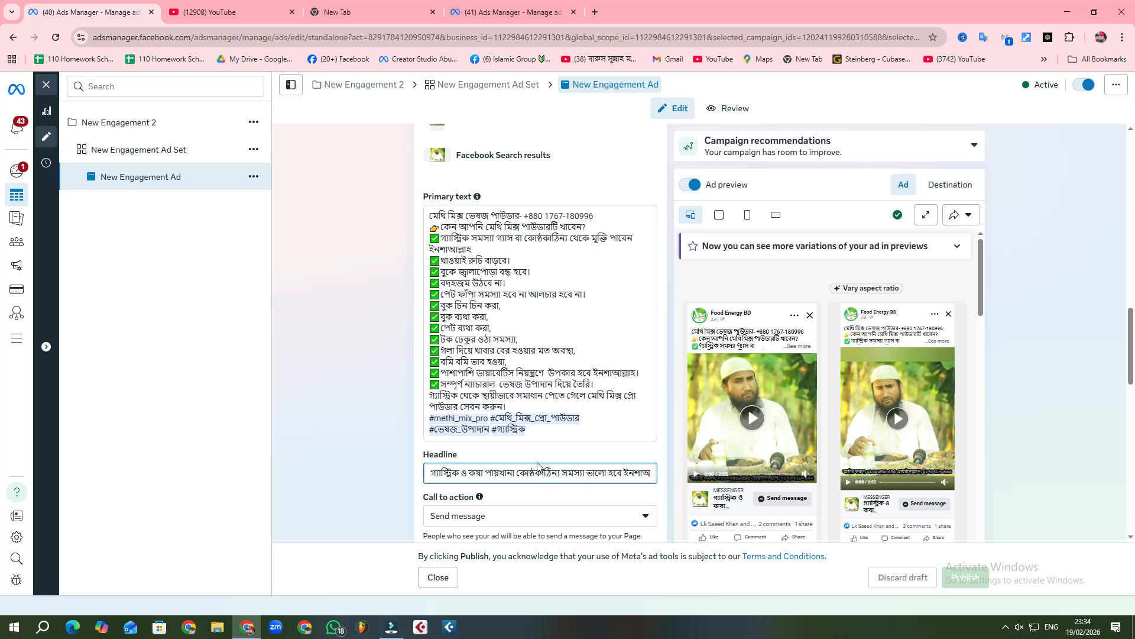
pyautogui.click(491, 12)
pyautogui.scroll(-3, 536, 384)
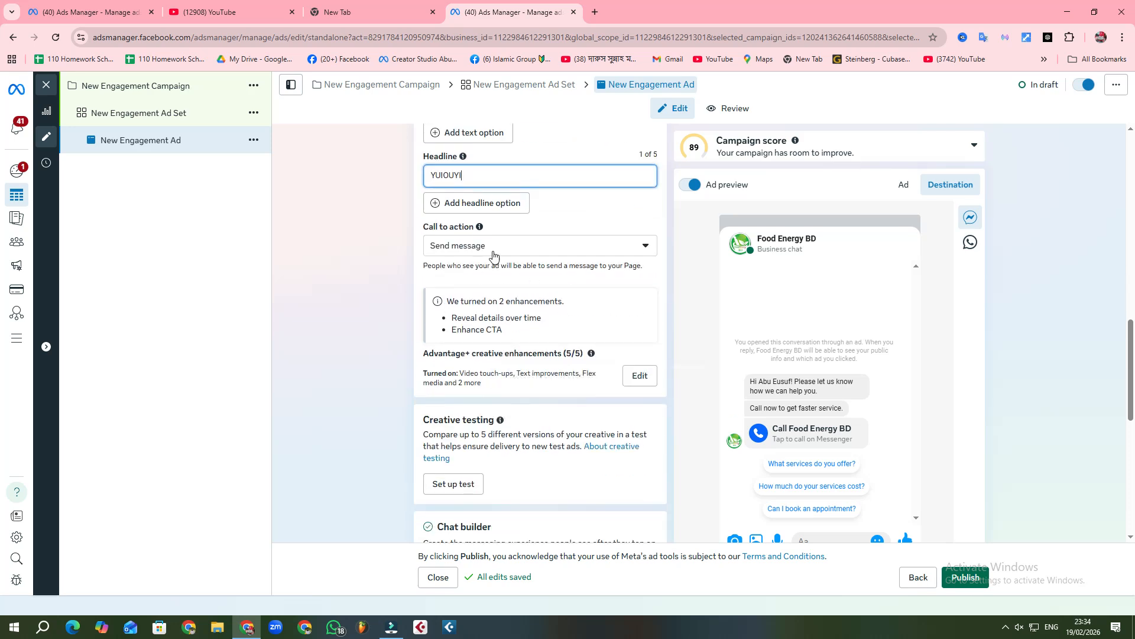
# - Switch the Chat builder to the saved template "Start conversations 09/22/24" and check its greeting and questions
pyautogui.scroll(-2, 531, 373)
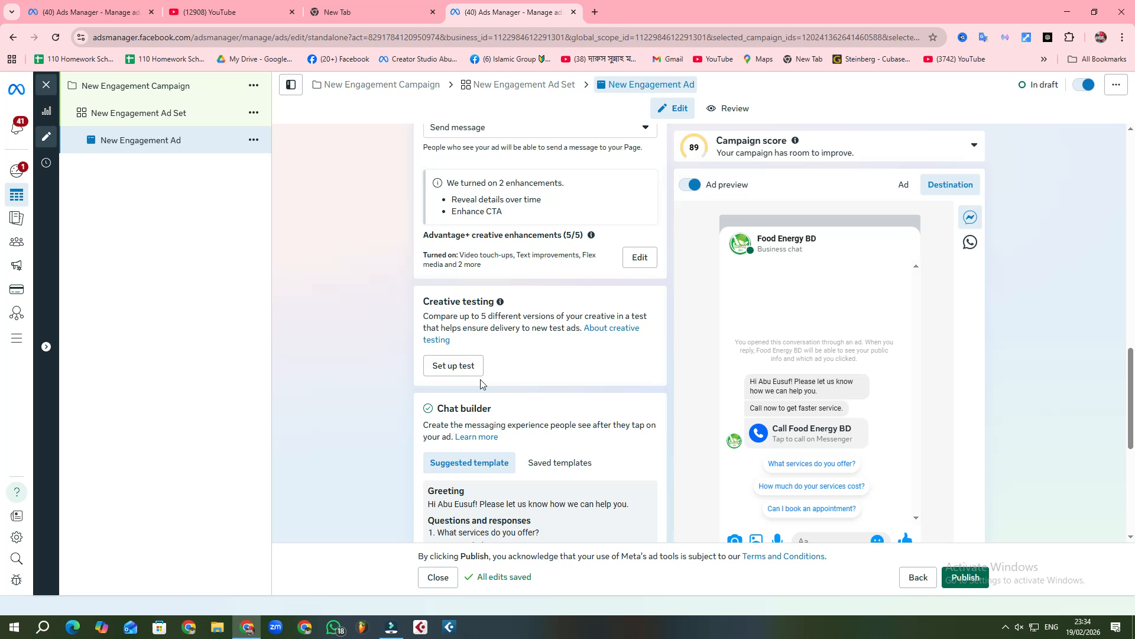
pyautogui.scroll(-2, 480, 438)
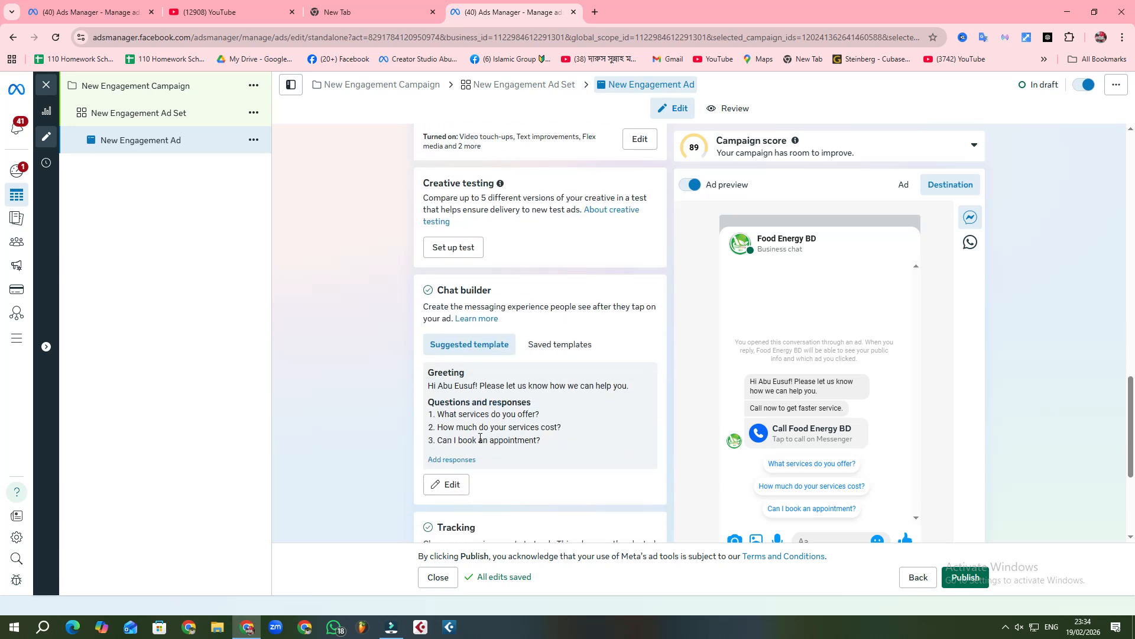
pyautogui.click(575, 344)
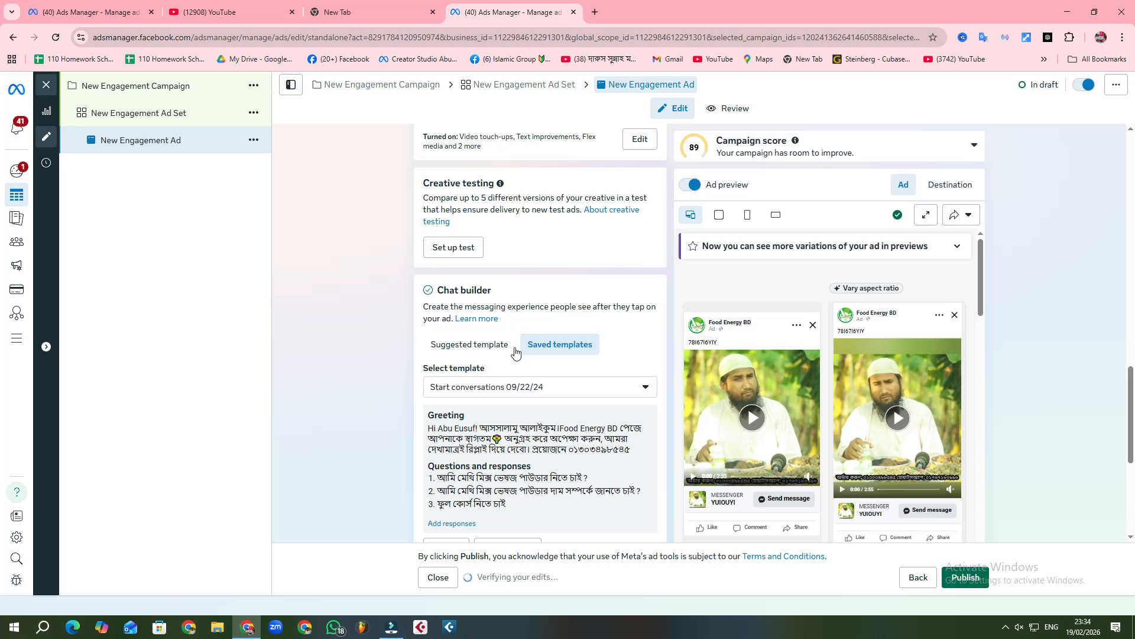
pyautogui.scroll(-1, 562, 358)
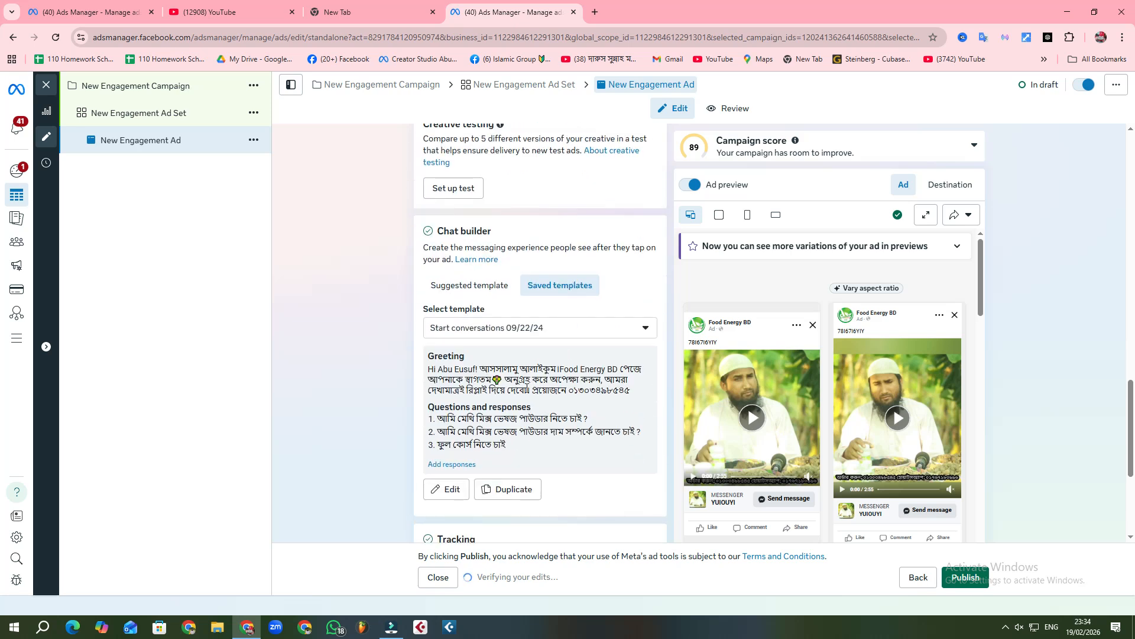
pyautogui.scroll(2, 558, 331)
pyautogui.scroll(1, 572, 313)
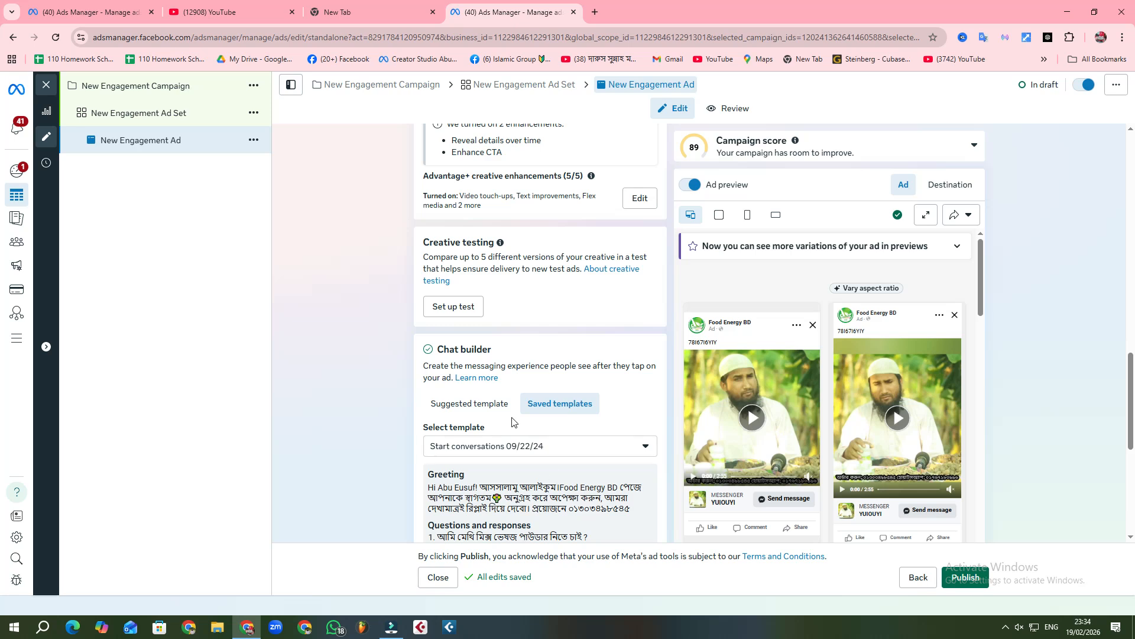
pyautogui.scroll(6, 512, 425)
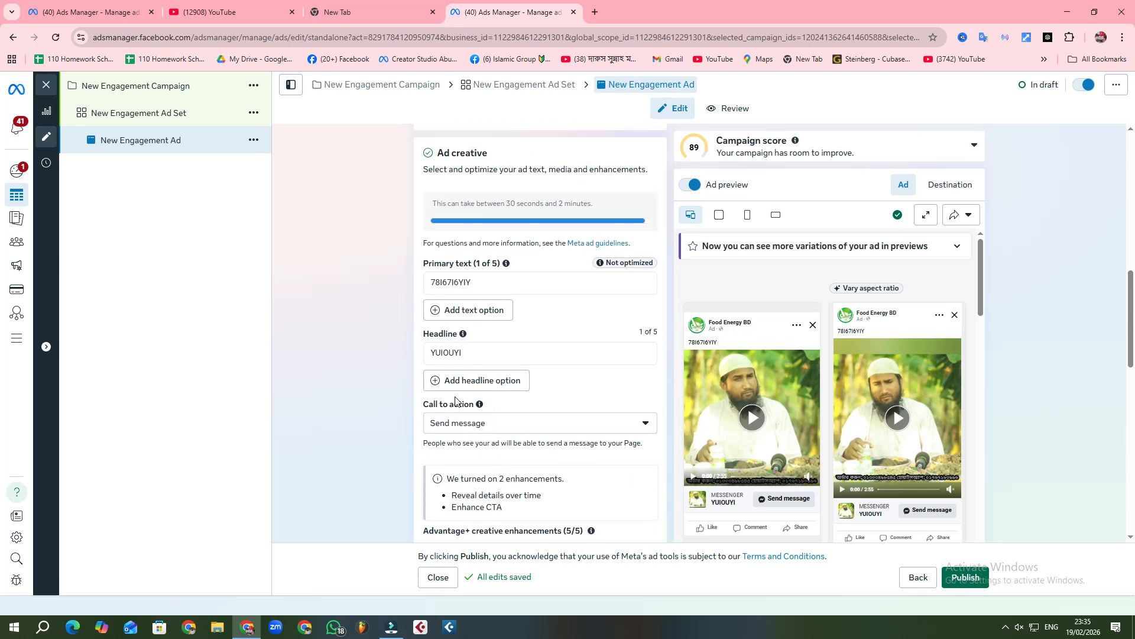
pyautogui.scroll(9, 519, 398)
pyautogui.scroll(1, 584, 377)
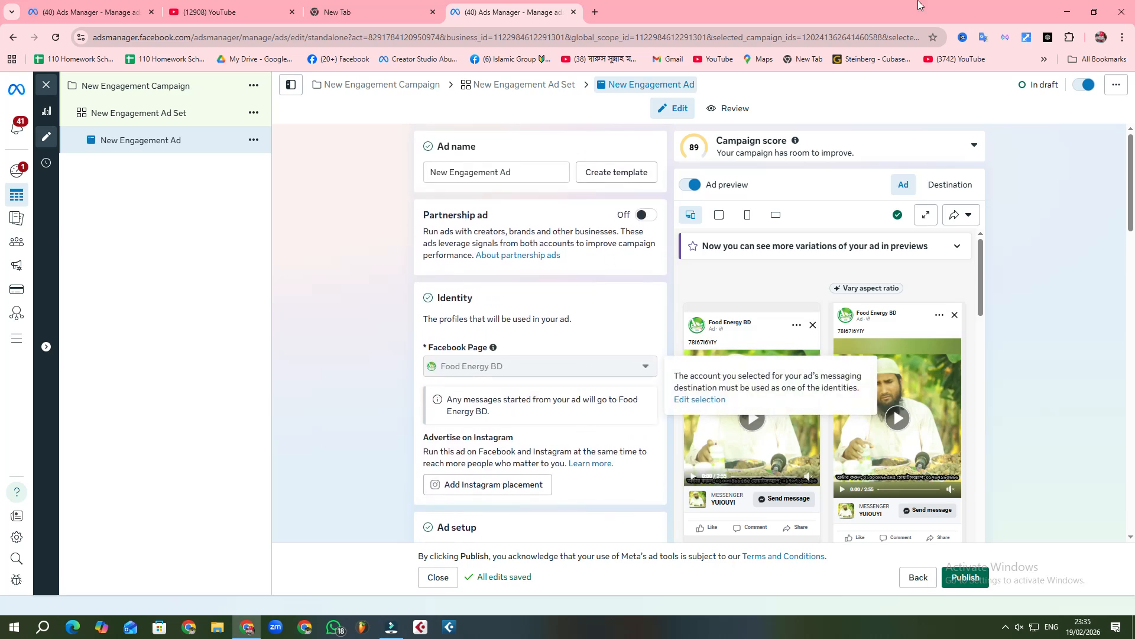
pyautogui.moveTo(917, 5); pyautogui.dragTo(769, 1)
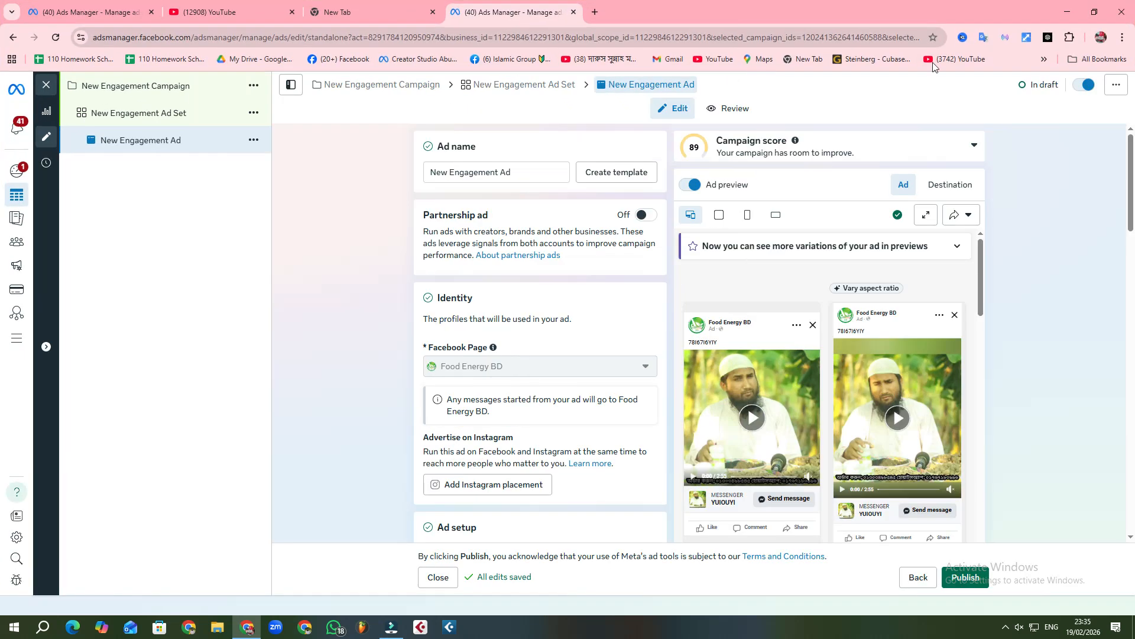
pyautogui.moveTo(973, 15); pyautogui.dragTo(712, 35)
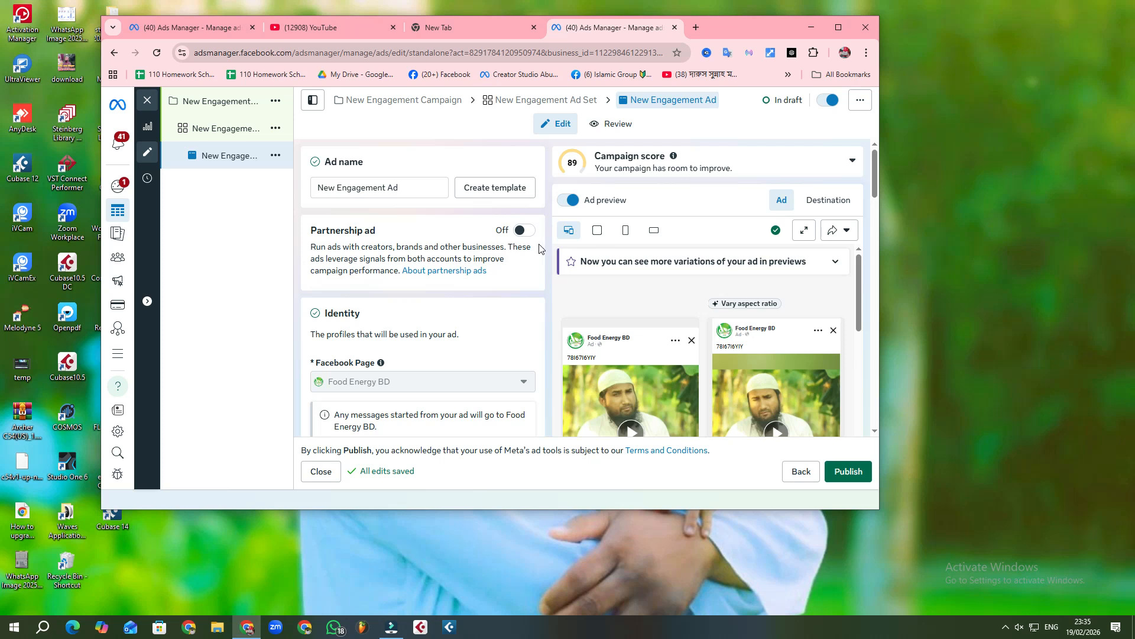
pyautogui.click(838, 29)
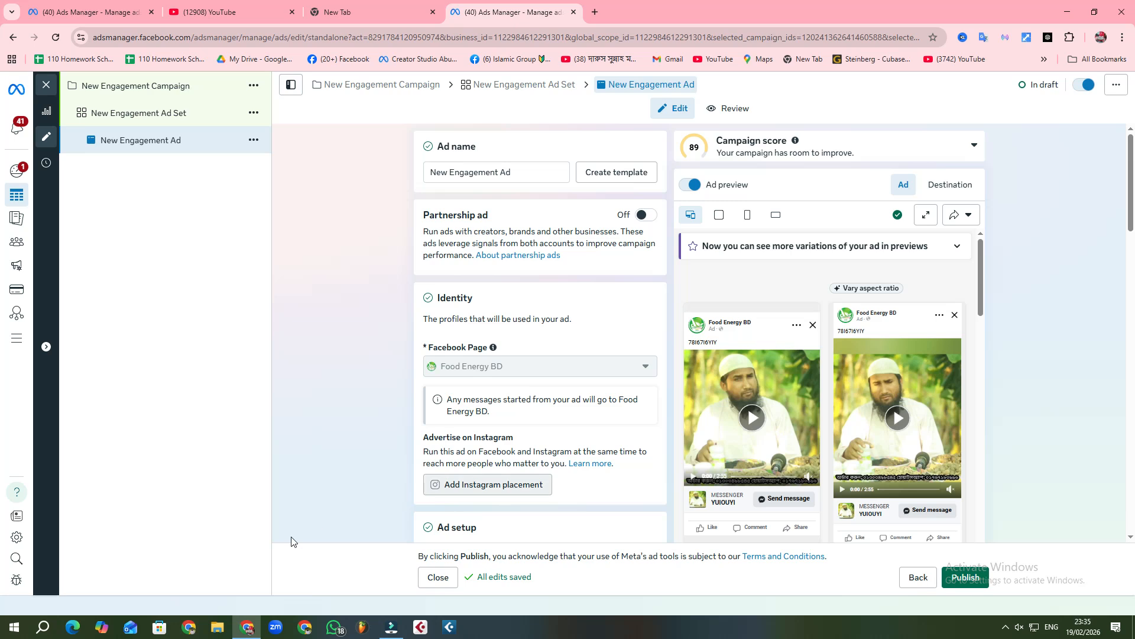
# - Switch to Wondershare Filmora and bring up its PC screen recorder controls
pyautogui.click(391, 627)
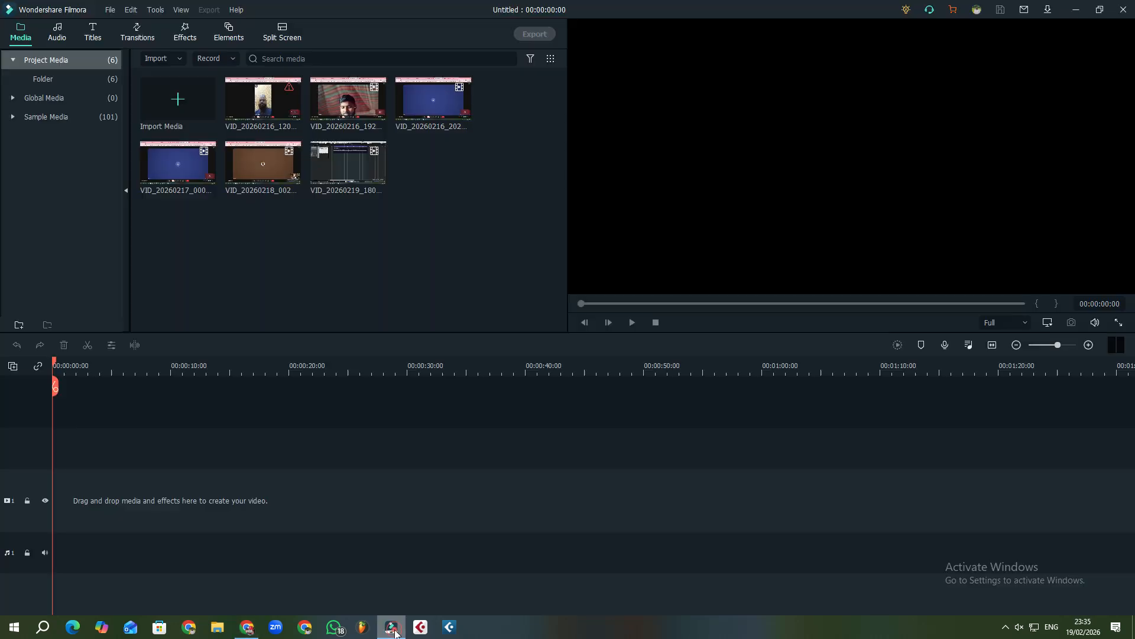
pyautogui.click(111, 10)
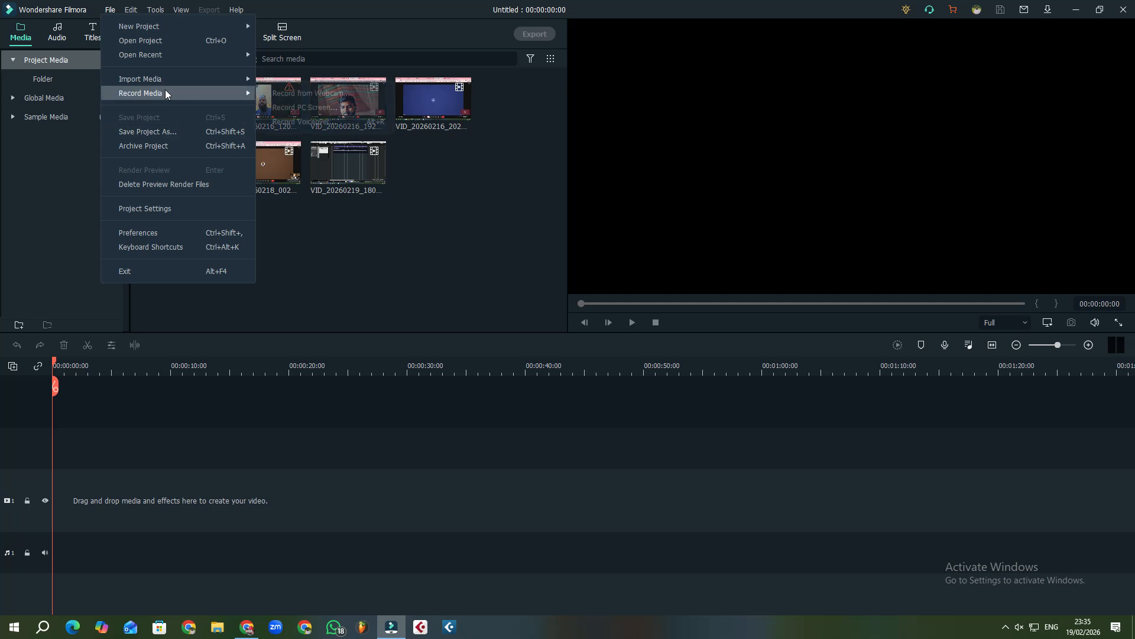
pyautogui.moveTo(162, 96)
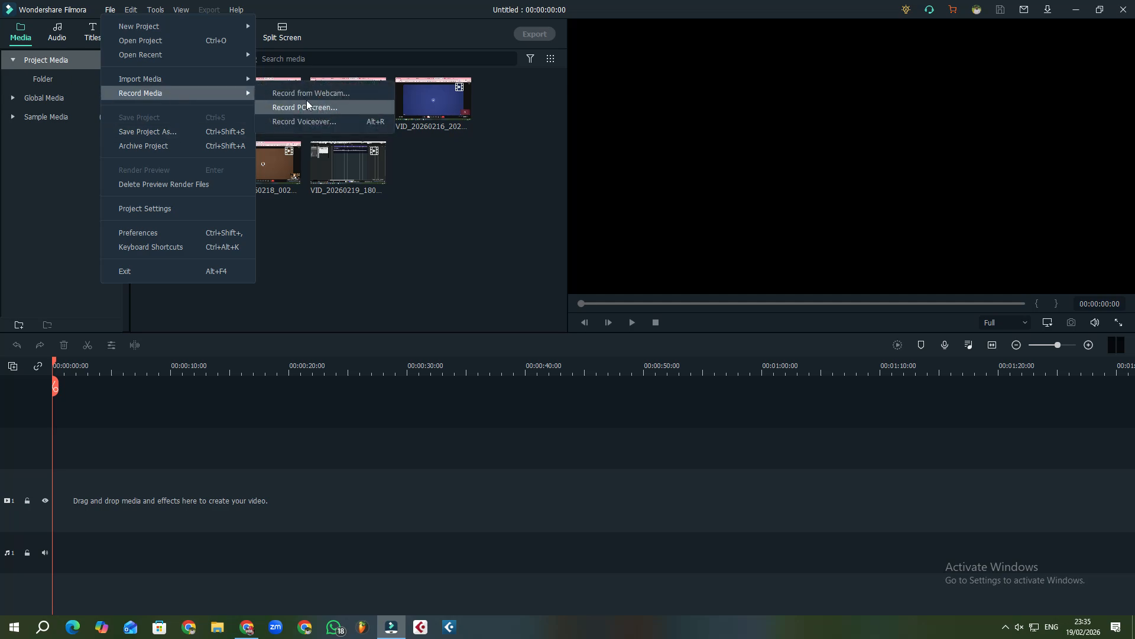
pyautogui.click(306, 101)
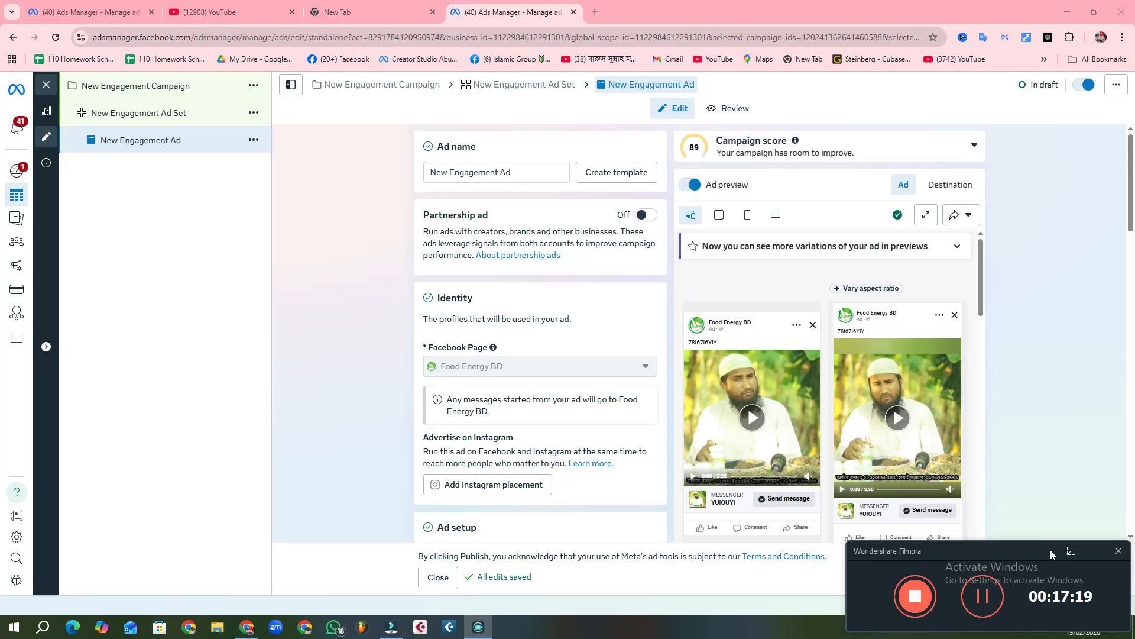